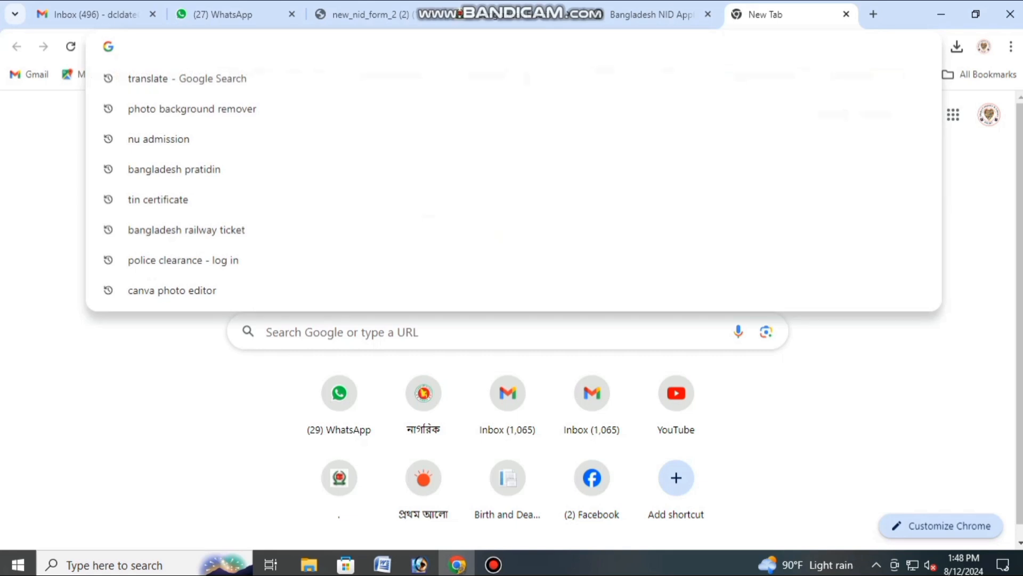
Step: Load the epassport.gov.bd portal from the address-bar autocomplete suggestion
text(e)
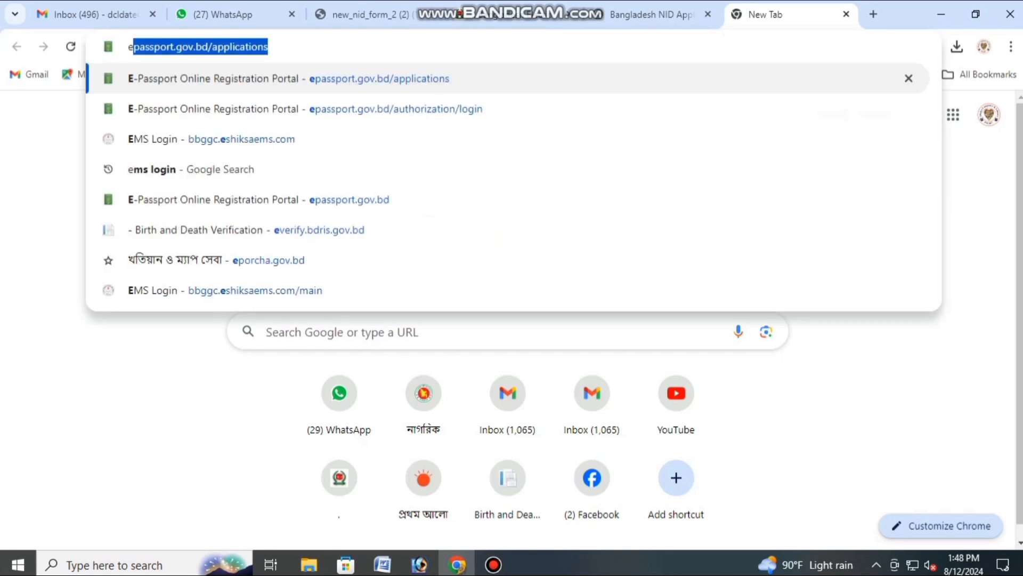
key(Right)
key(Return)
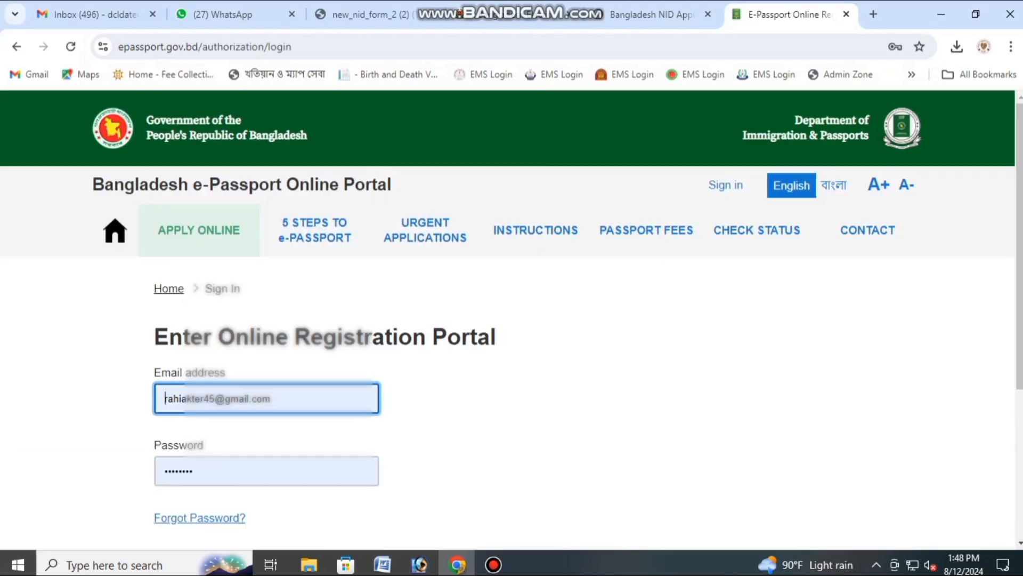
Step: Start a new online passport application with APPLY ONLINE
scroll(511, 373, down, 2)
scroll(512, 373, up, 2)
click(199, 231)
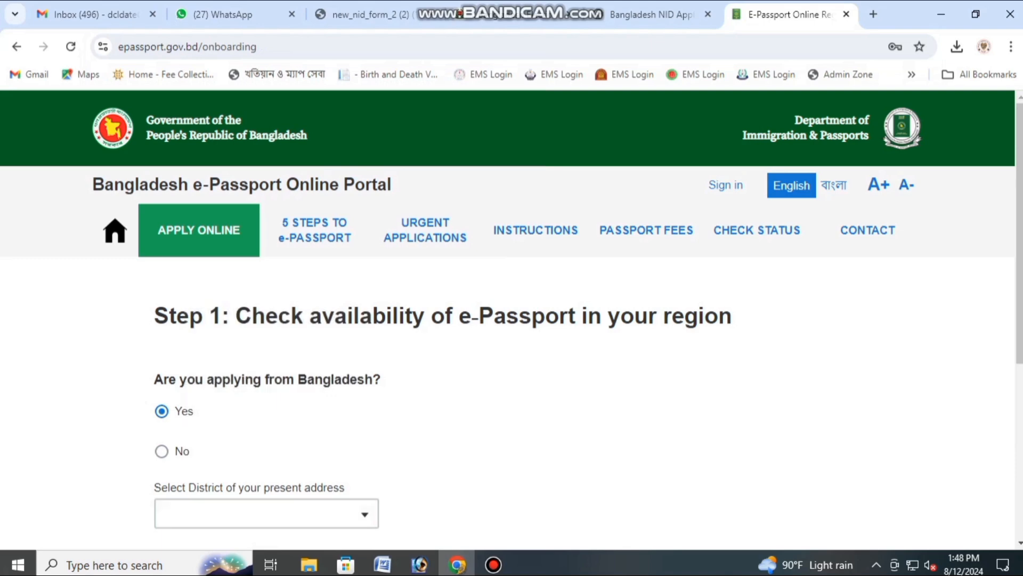
Step: Choose district DHAKA and police station KADOMTALI, assigning the KERANIGANJ passport office
scroll(266, 506, down, 1)
click(266, 438)
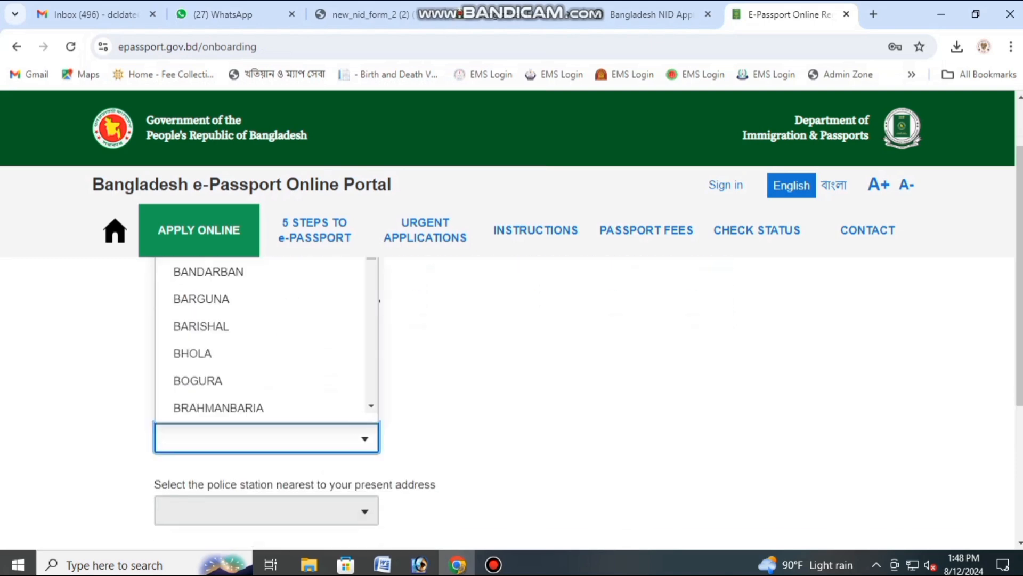
text(DHA)
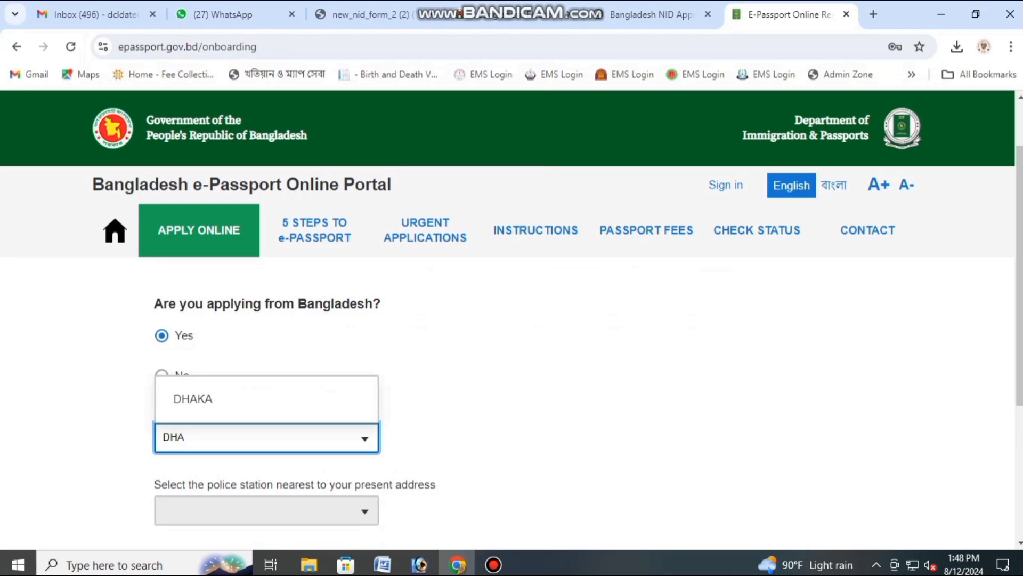
click(213, 399)
scroll(240, 434, down, 1)
click(255, 435)
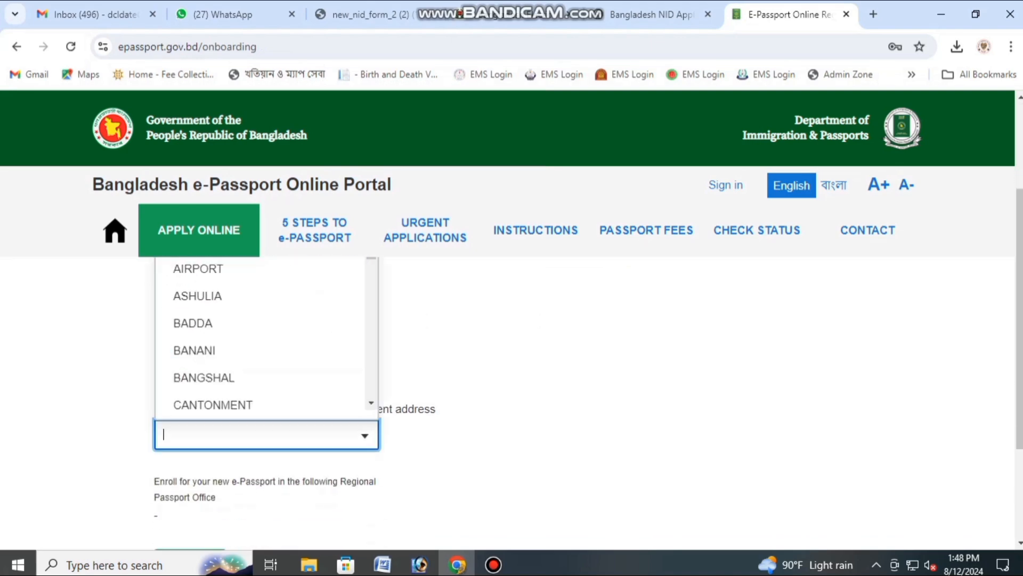
text(KAD)
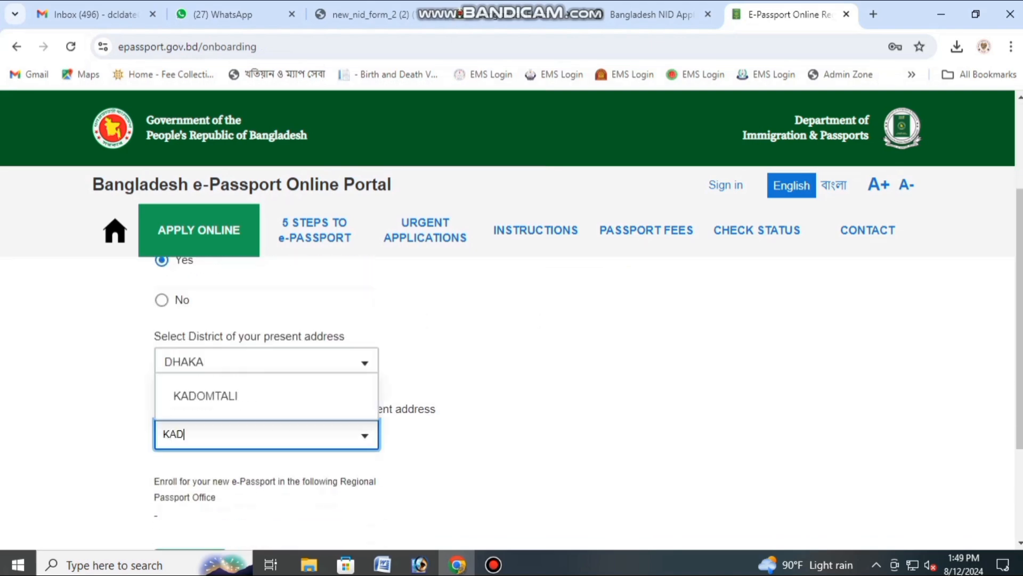
key(Return)
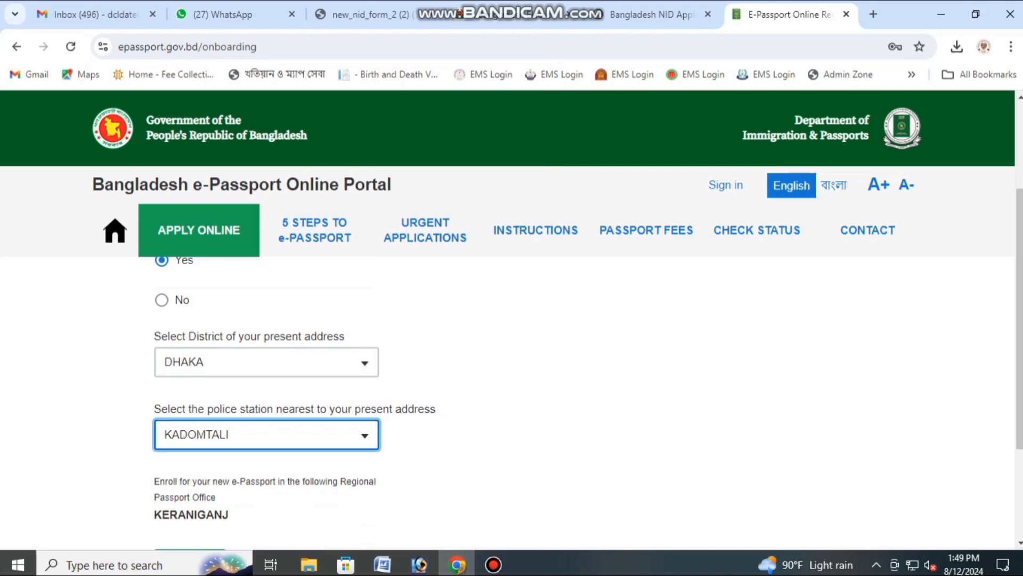
scroll(512, 373, down, 1)
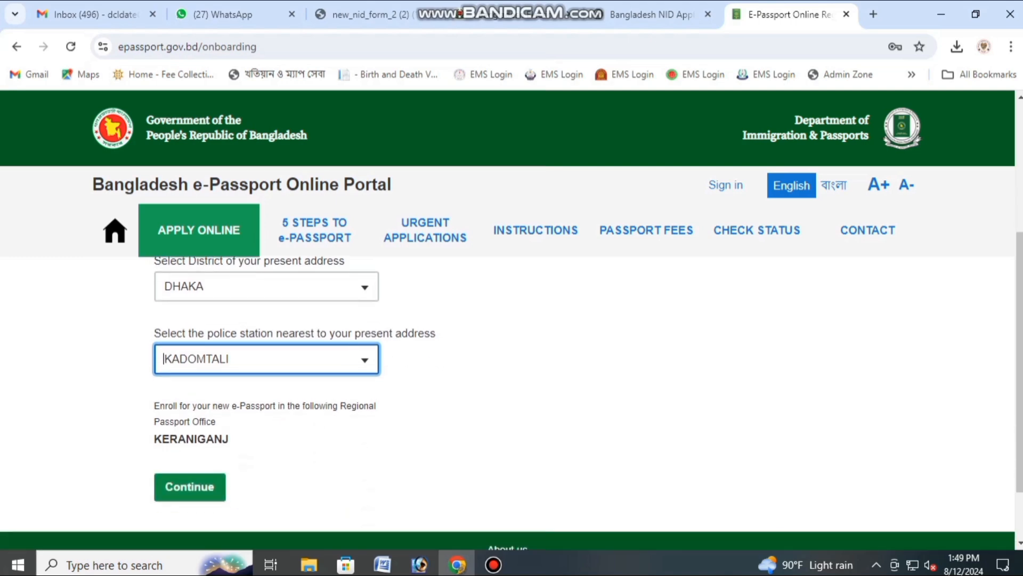
Step: Enter the applicant's email address, pass the hCaptcha check and continue to Step 3
click(190, 487)
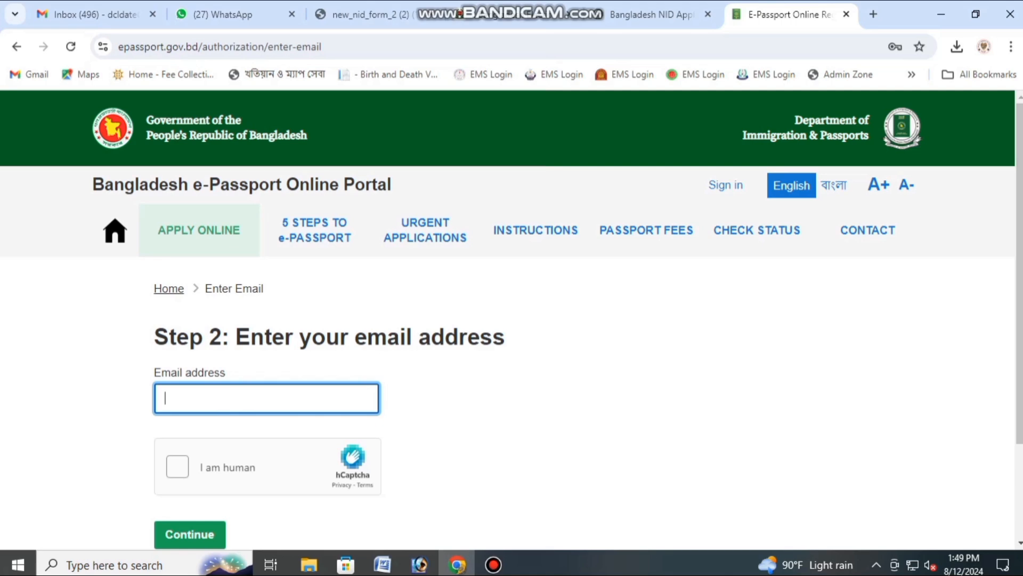
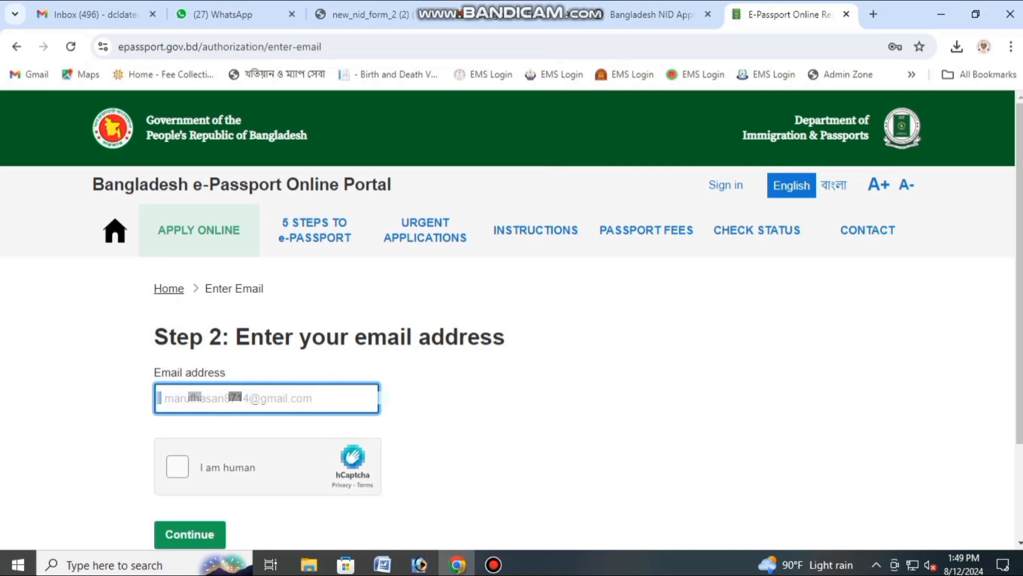
click(178, 467)
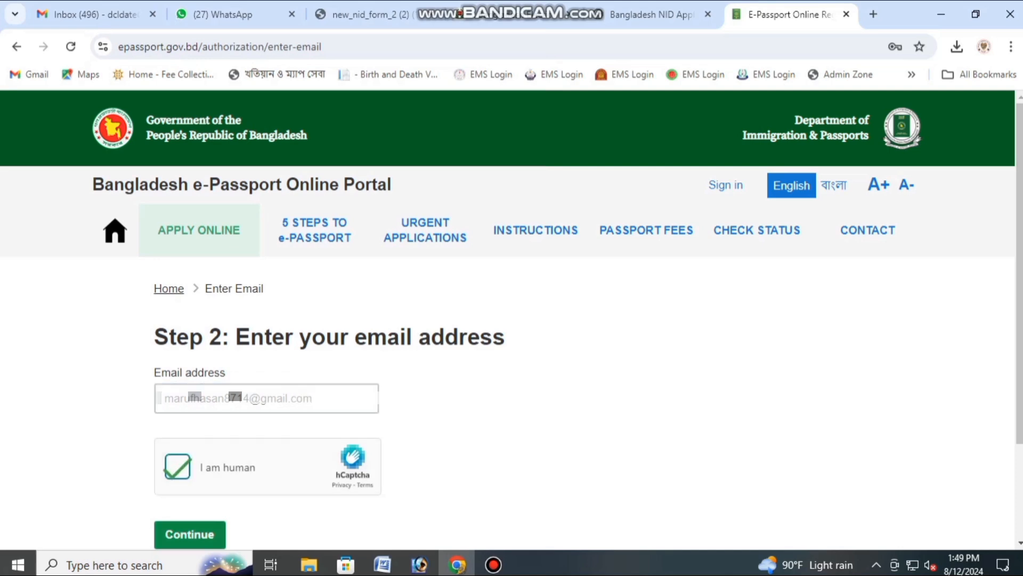
click(190, 534)
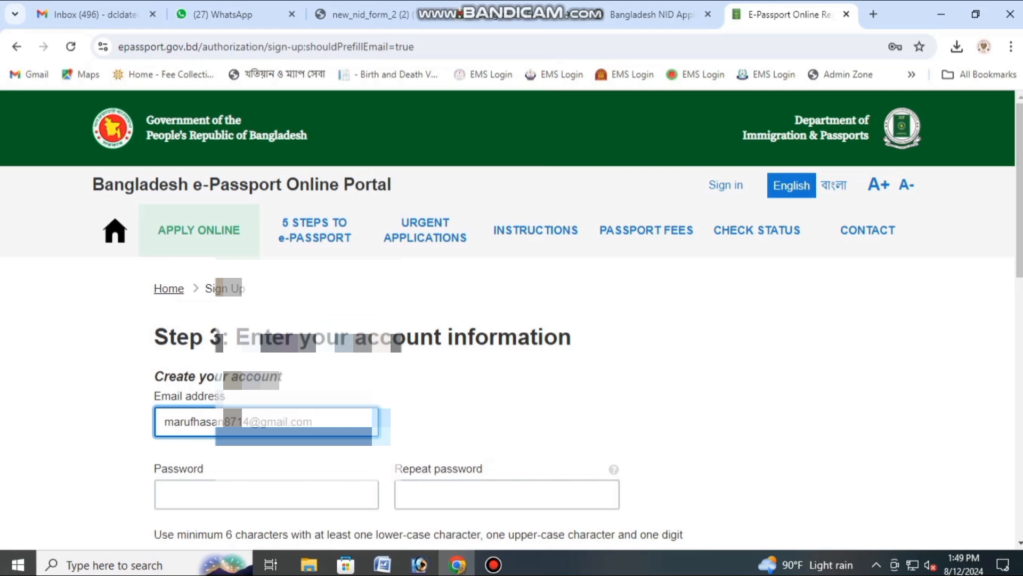
Step: Type the account password and repeat it in the Repeat password field
scroll(512, 373, down, 3)
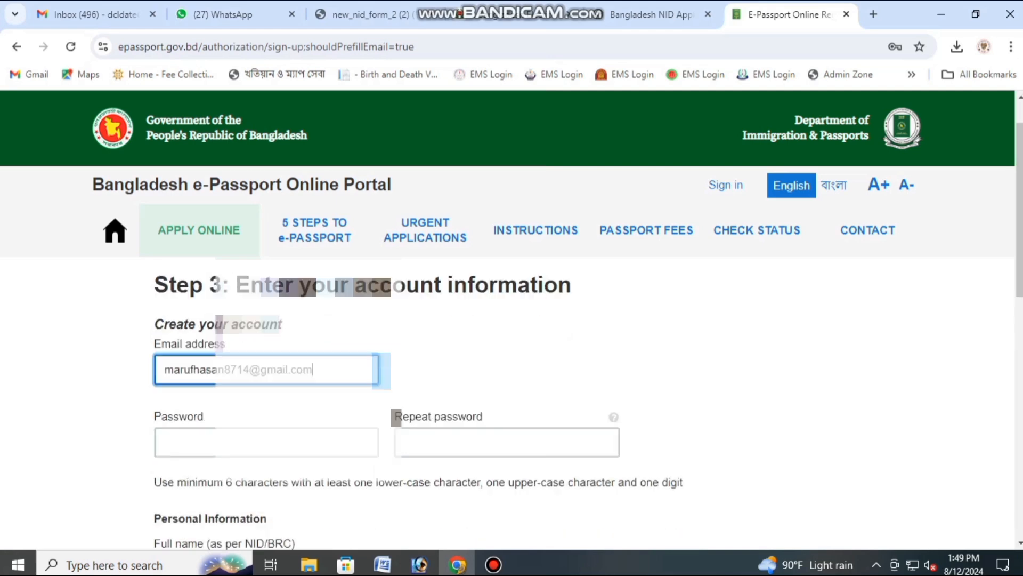
scroll(511, 346, up, 2)
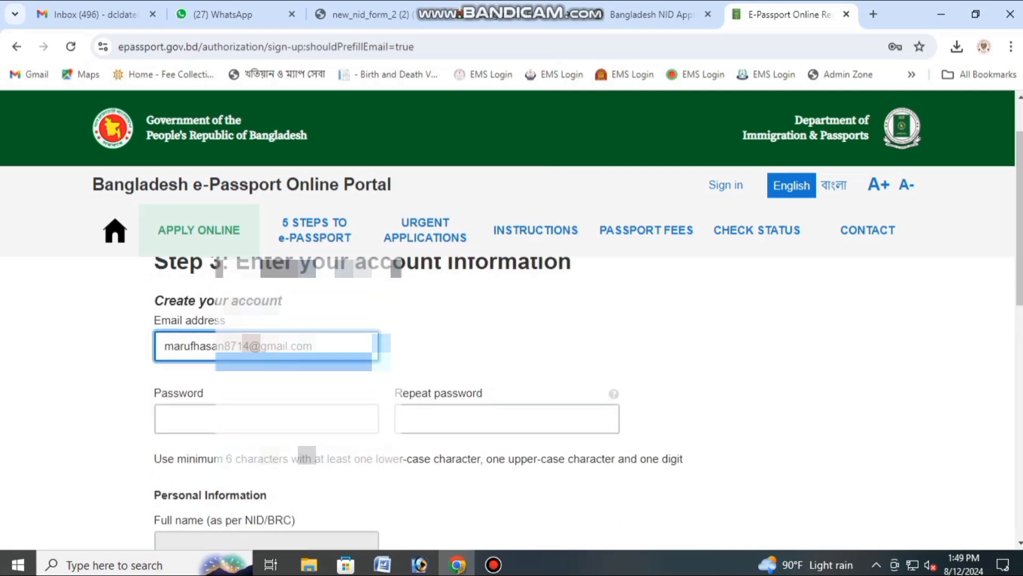
scroll(512, 346, up, 2)
click(267, 491)
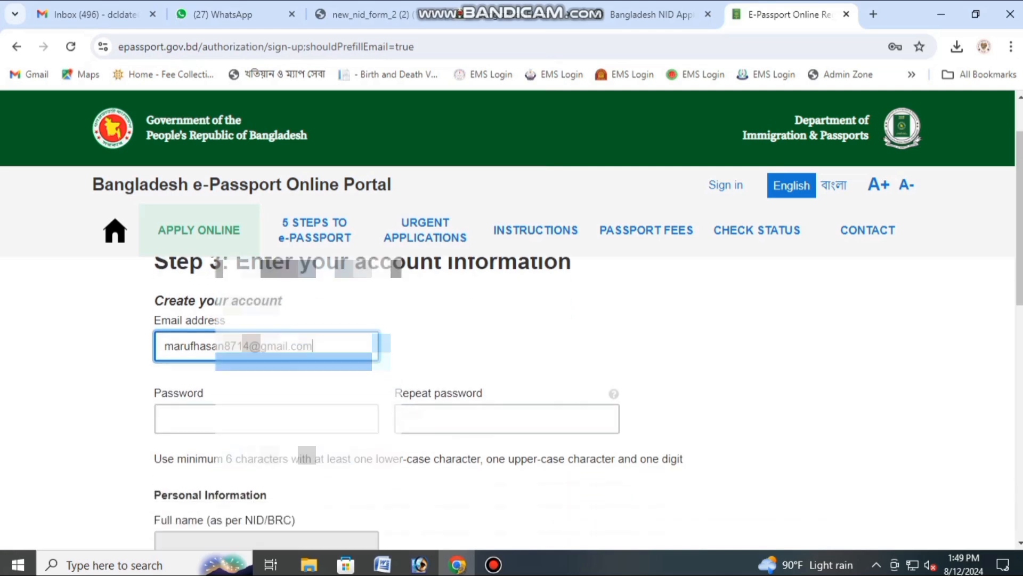
click(267, 419)
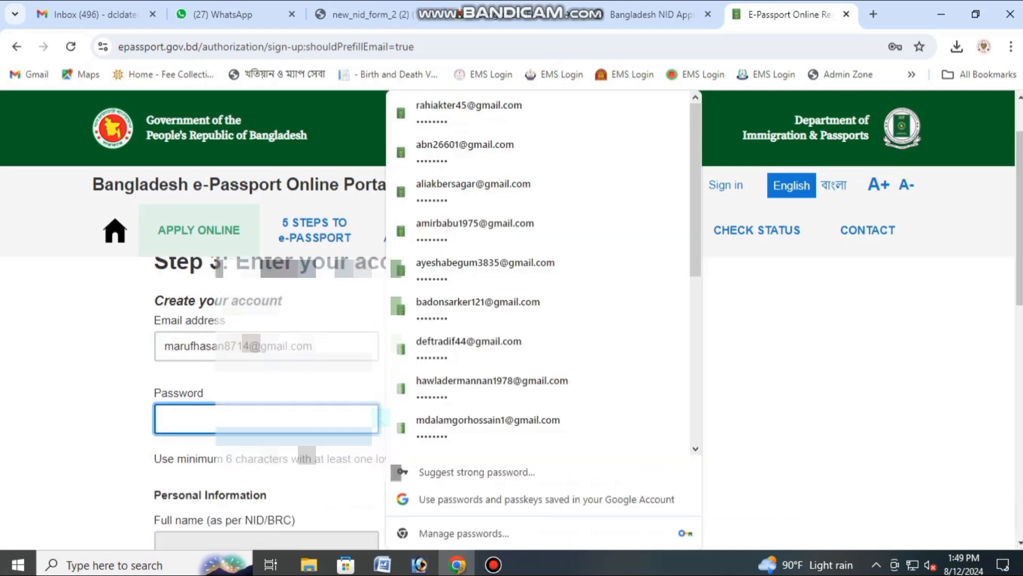
text(aaaaaaaaa)
key(Tab)
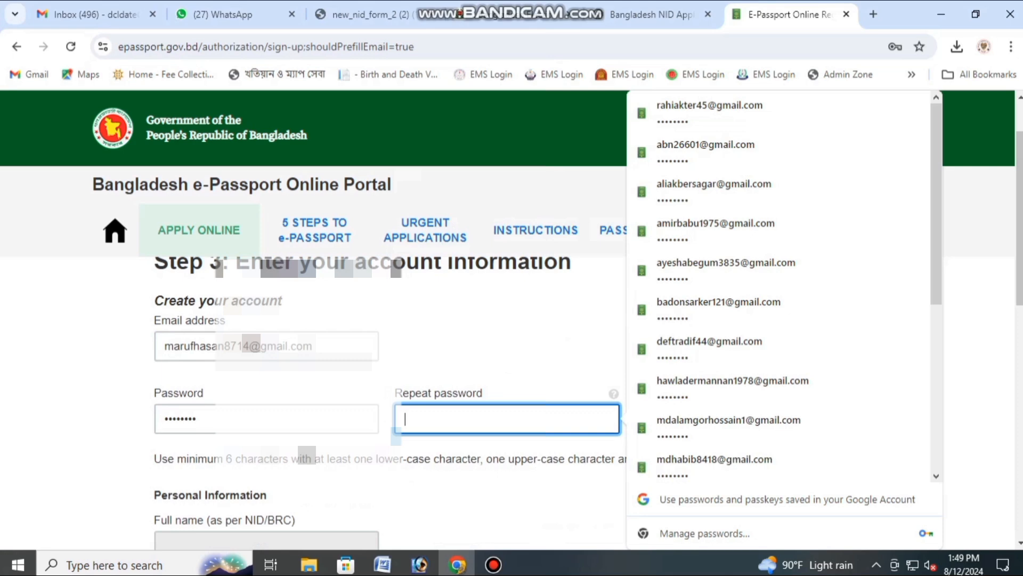
text(aaaa)
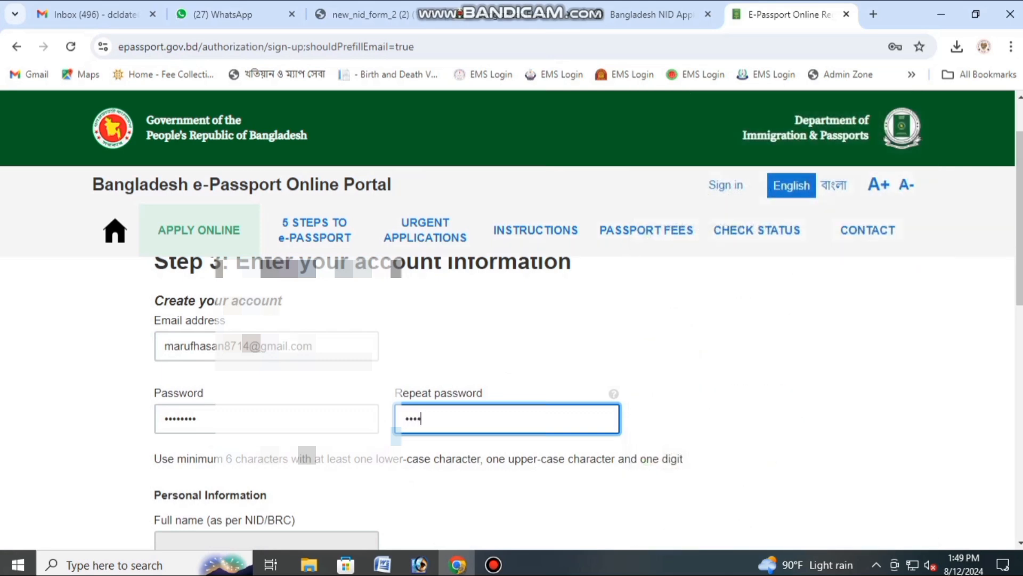
text(aaaa)
scroll(511, 400, down, 3)
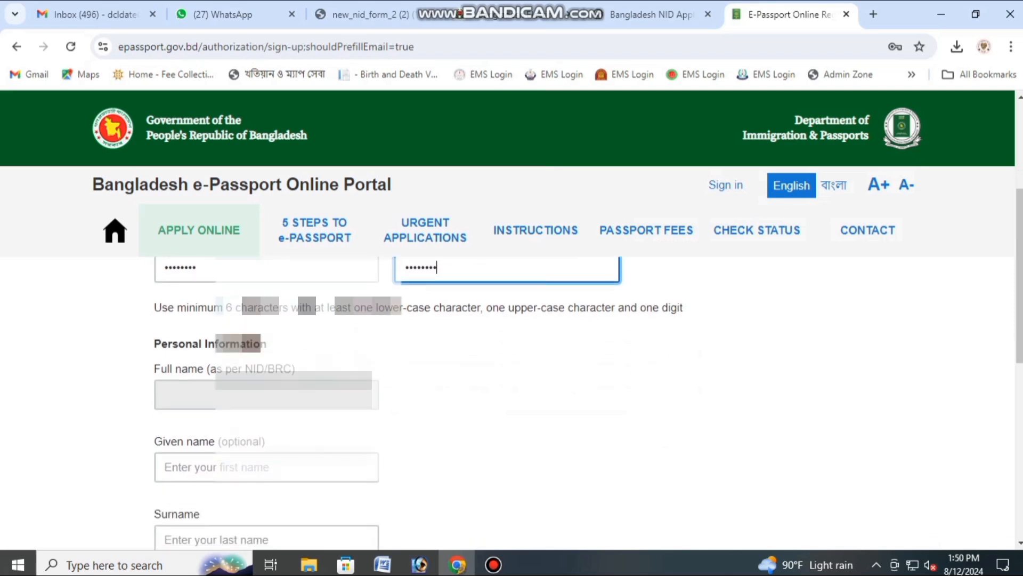
scroll(511, 399, down, 1)
Step: Enter the applicant's given name and surname
click(267, 391)
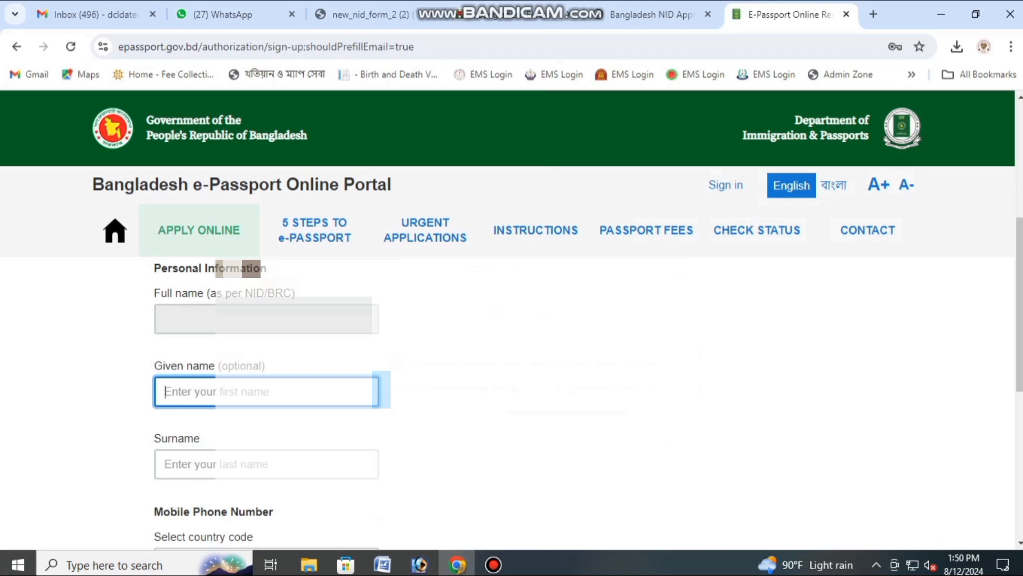
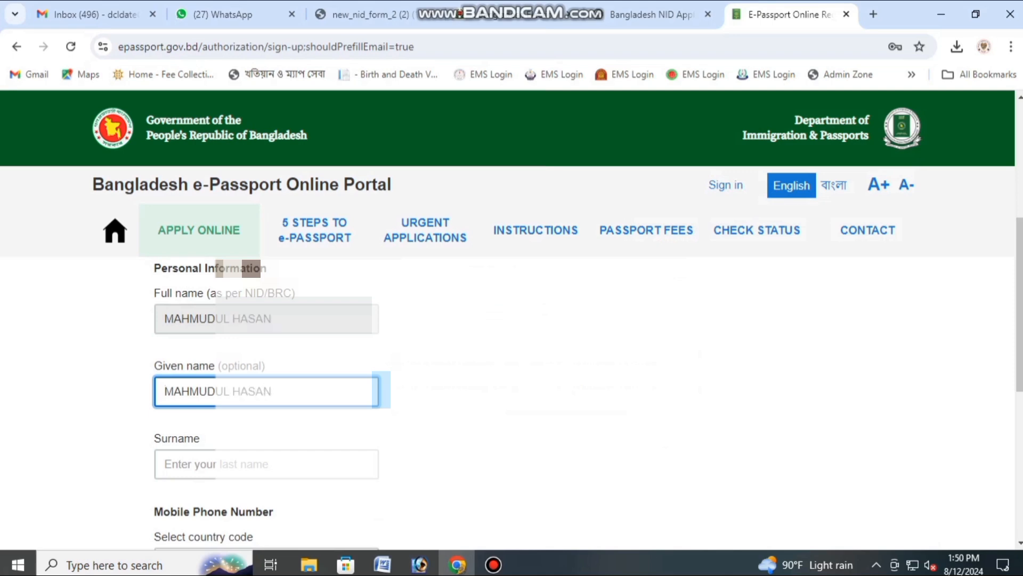
click(213, 464)
text(M)
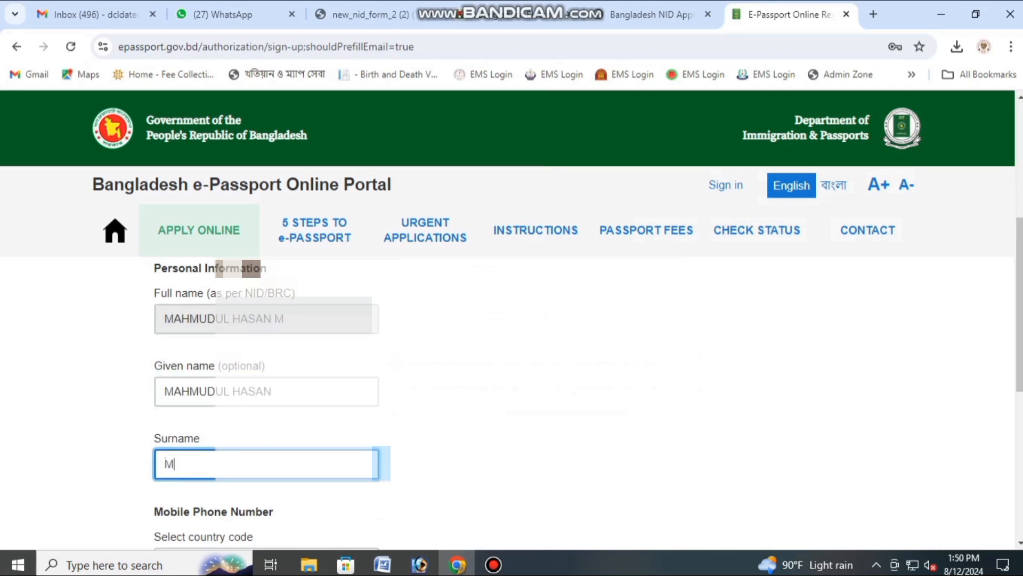
text(ARUF)
Step: Enter the applicant's mobile phone number
scroll(511, 399, down, 2)
scroll(512, 400, down, 2)
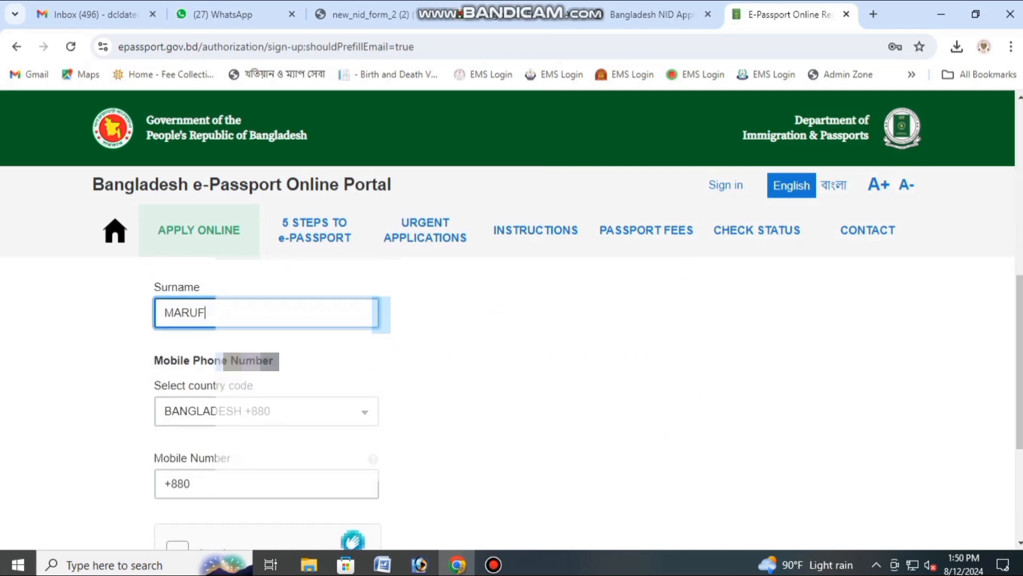
click(213, 484)
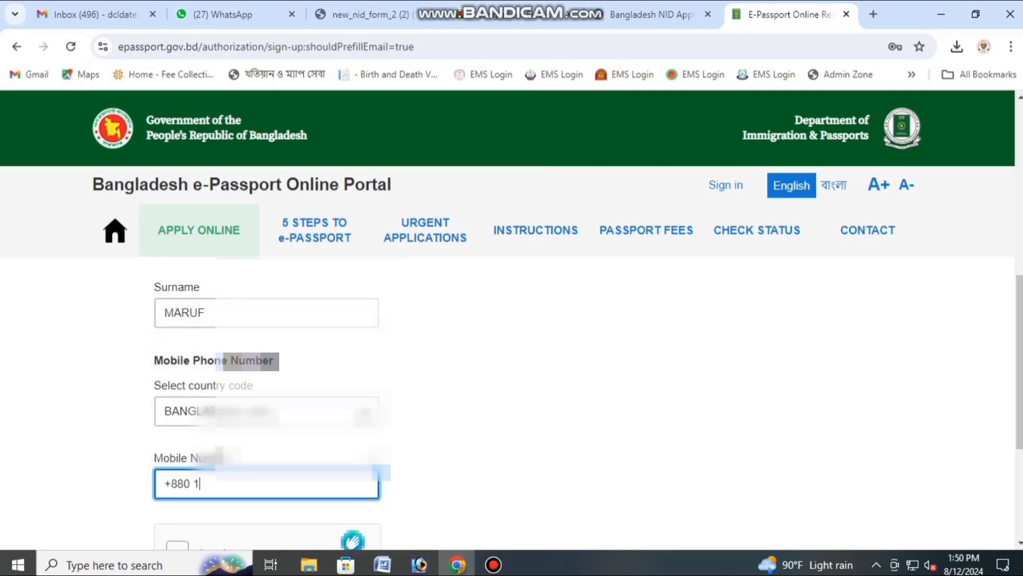
key(Tab)
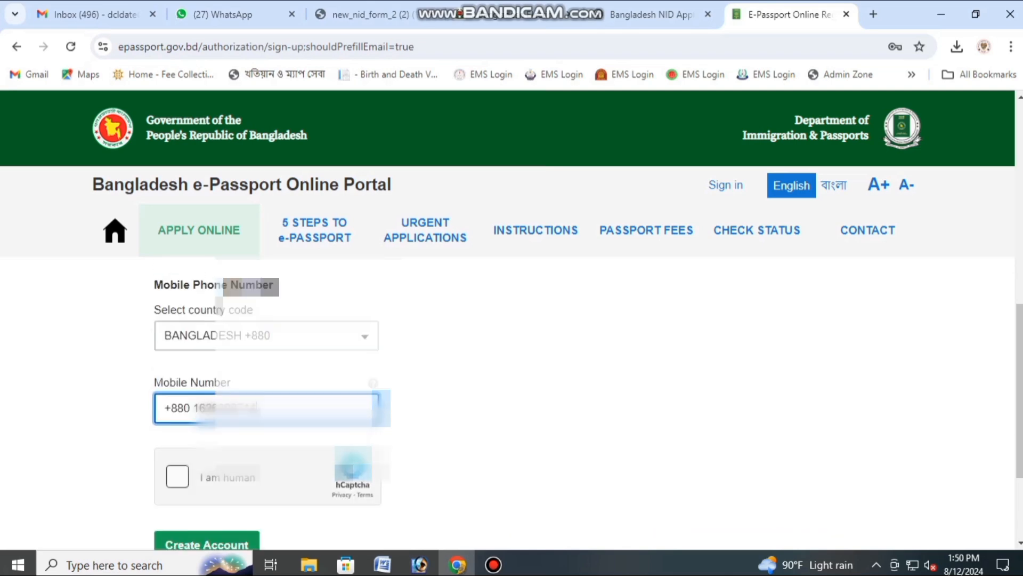
Step: Check the given name field, then submit the form with Create Account
scroll(266, 400, up, 4)
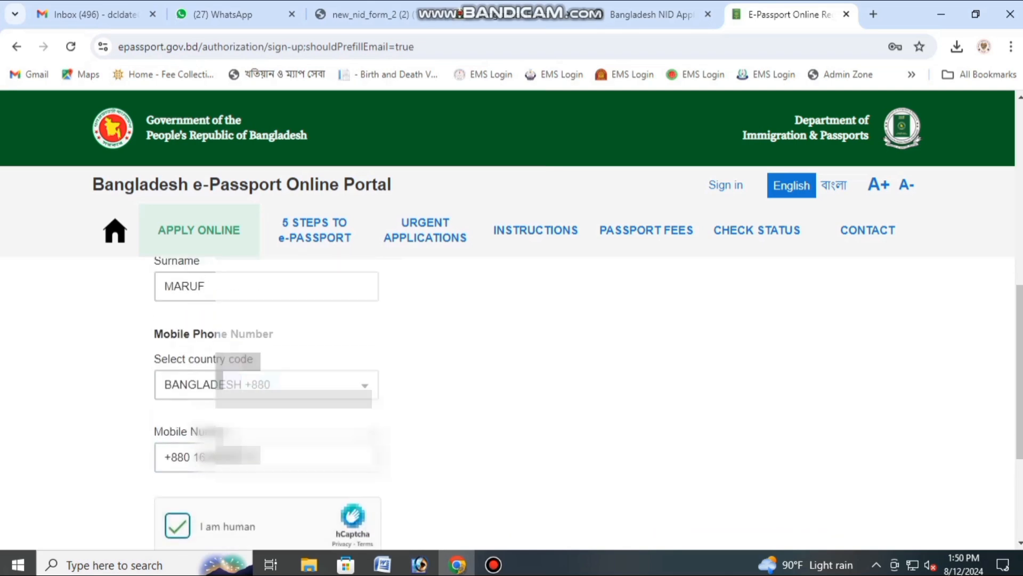
scroll(266, 400, up, 1)
scroll(266, 399, down, 1)
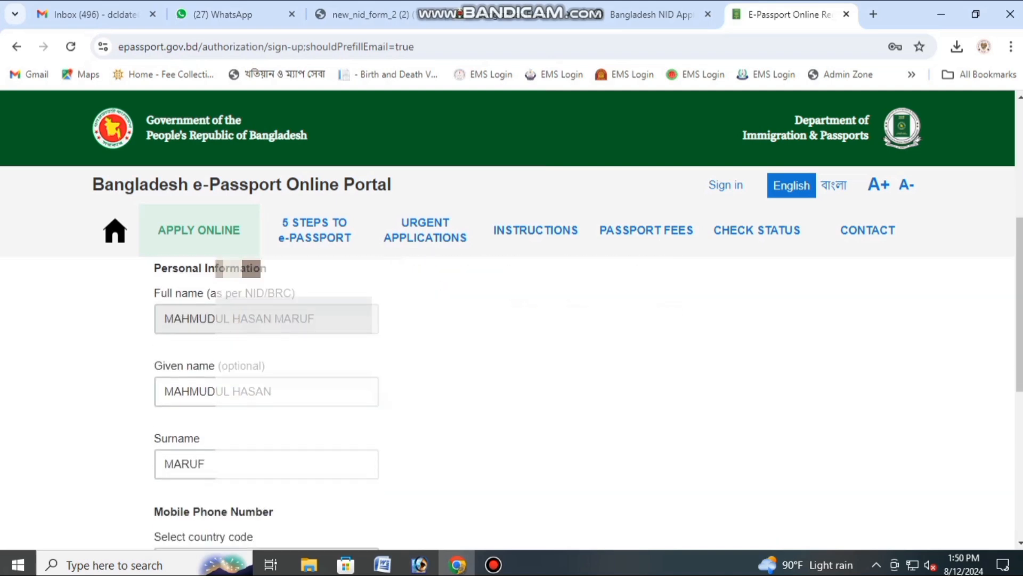
scroll(267, 399, up, 1)
click(299, 467)
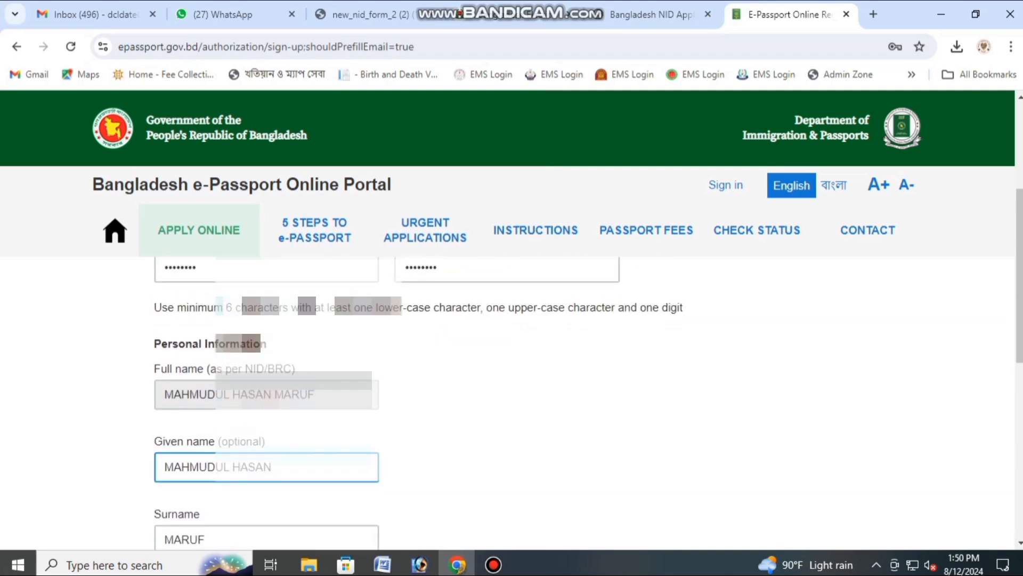
drag(164, 395, 318, 397)
scroll(511, 399, down, 4)
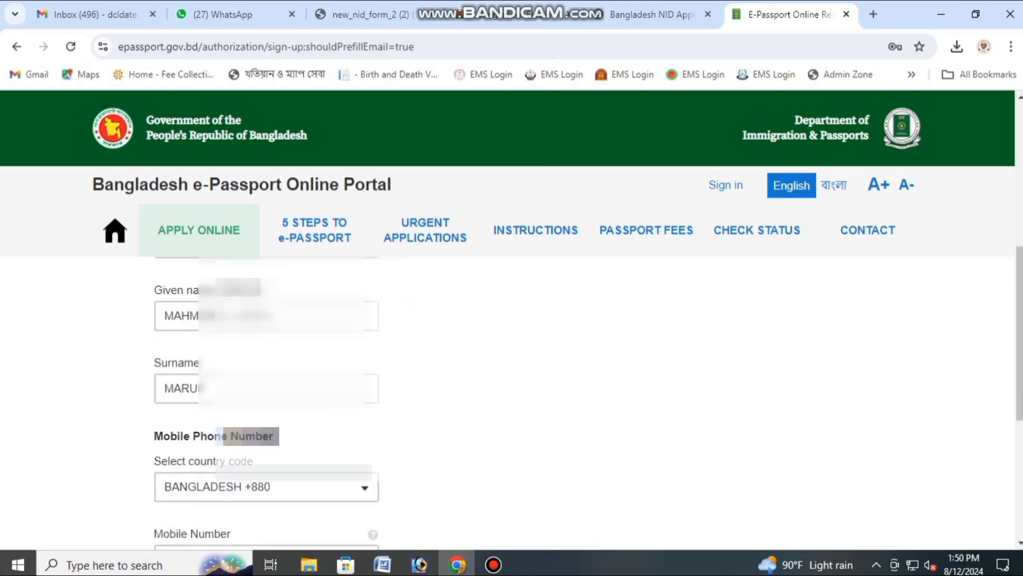
scroll(512, 399, down, 2)
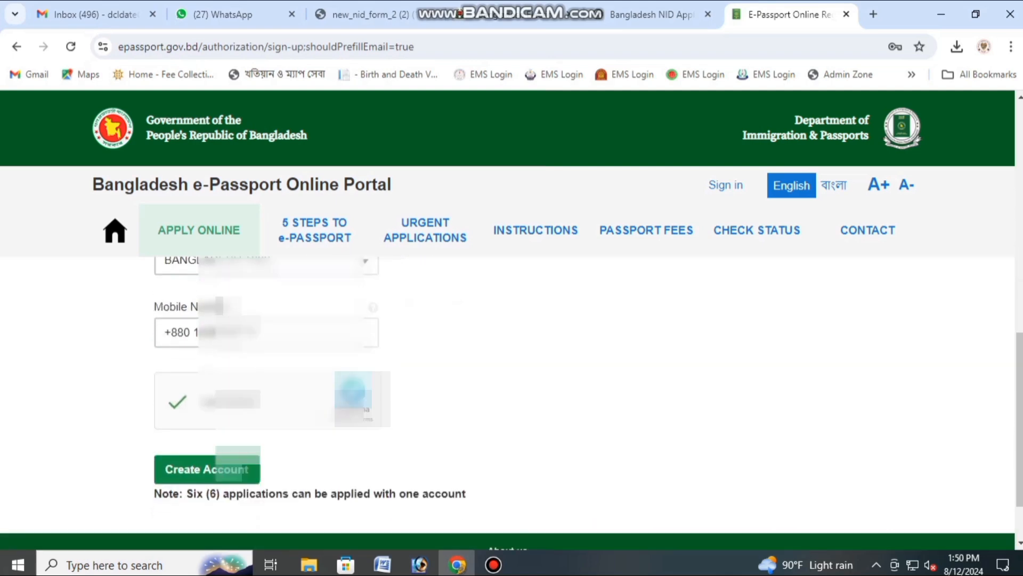
click(207, 469)
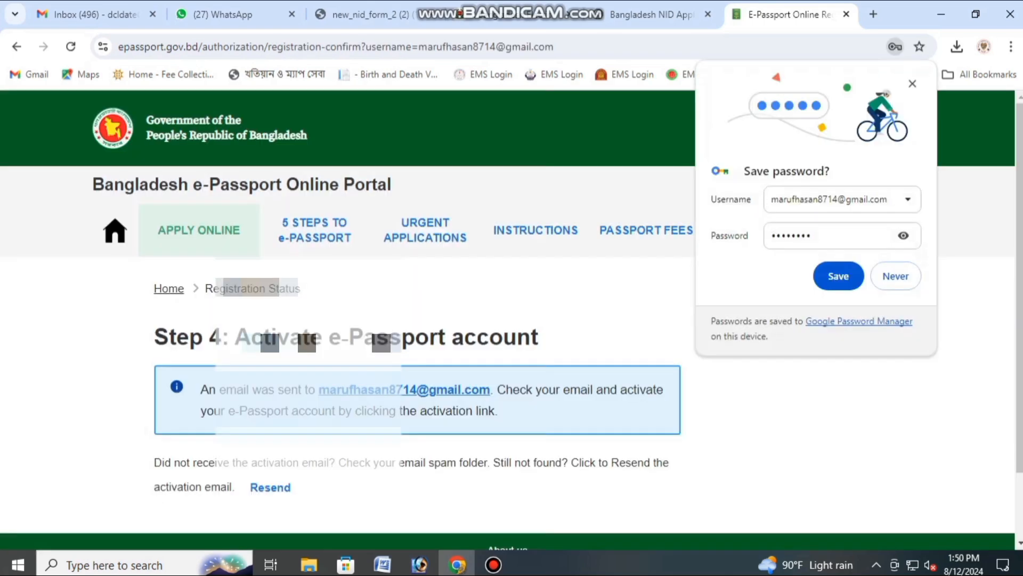
Step: Save the login in Chrome and follow the activation link in the Gmail activation email
click(839, 276)
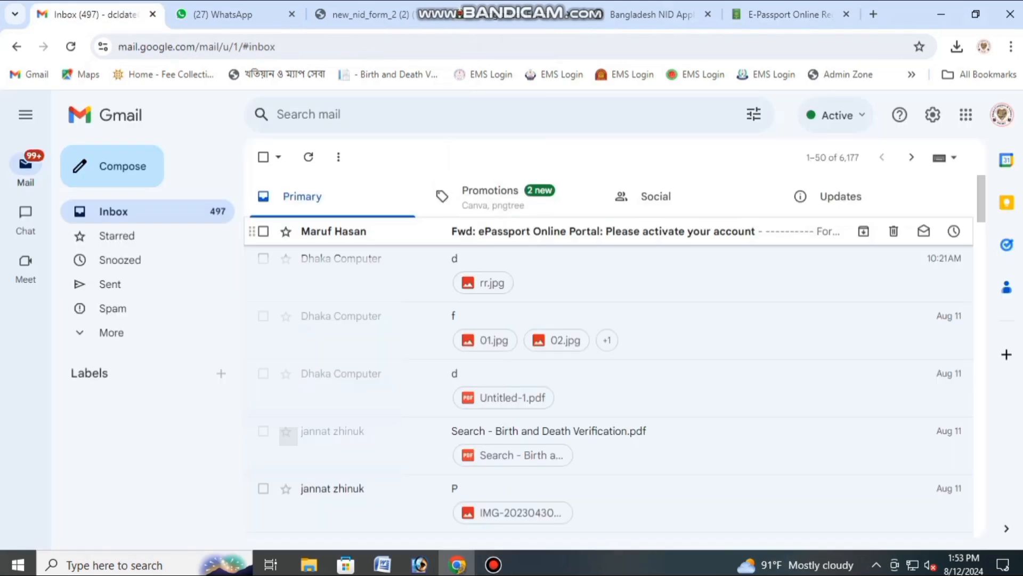
click(533, 230)
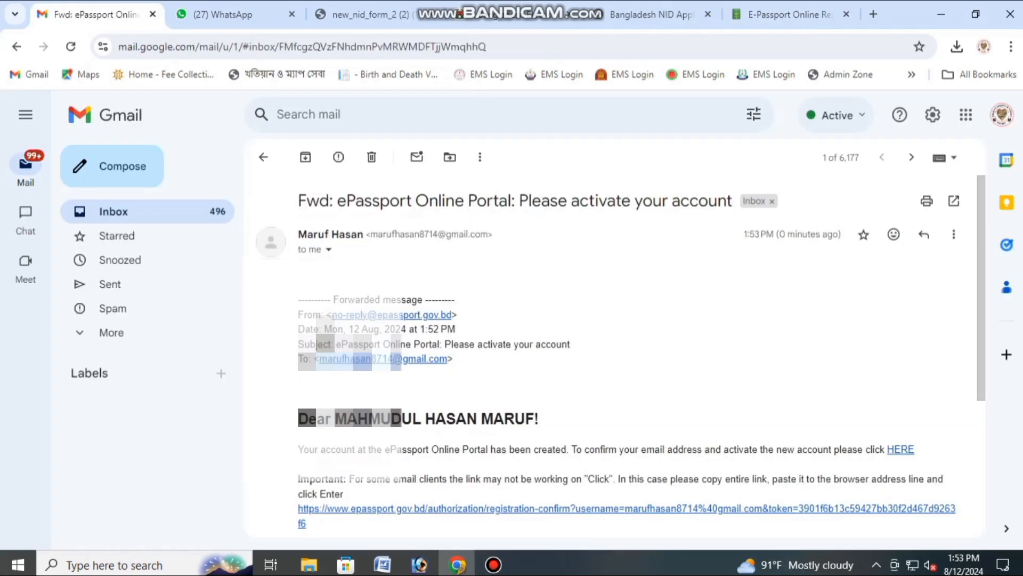
scroll(613, 346, down, 5)
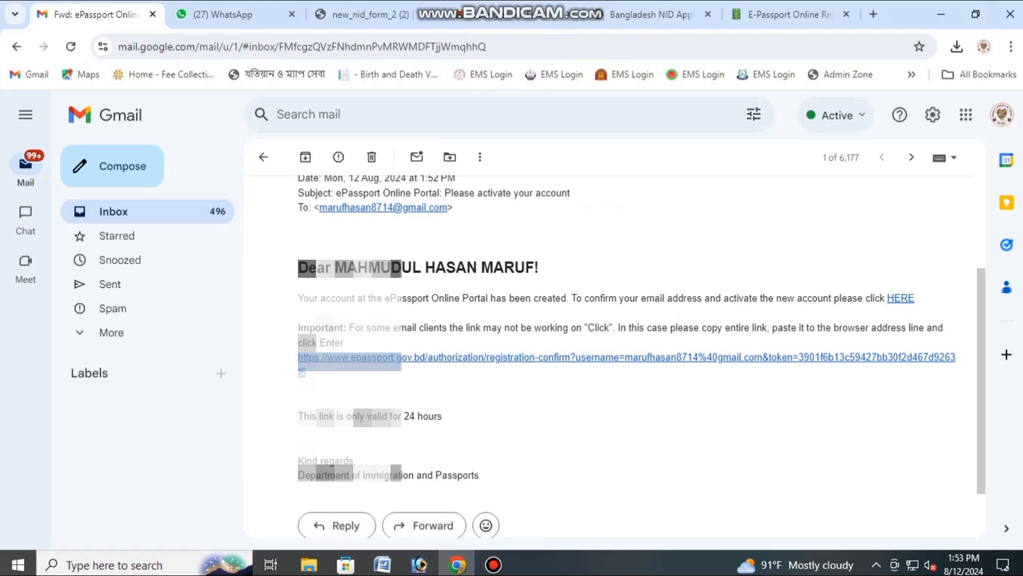
click(901, 298)
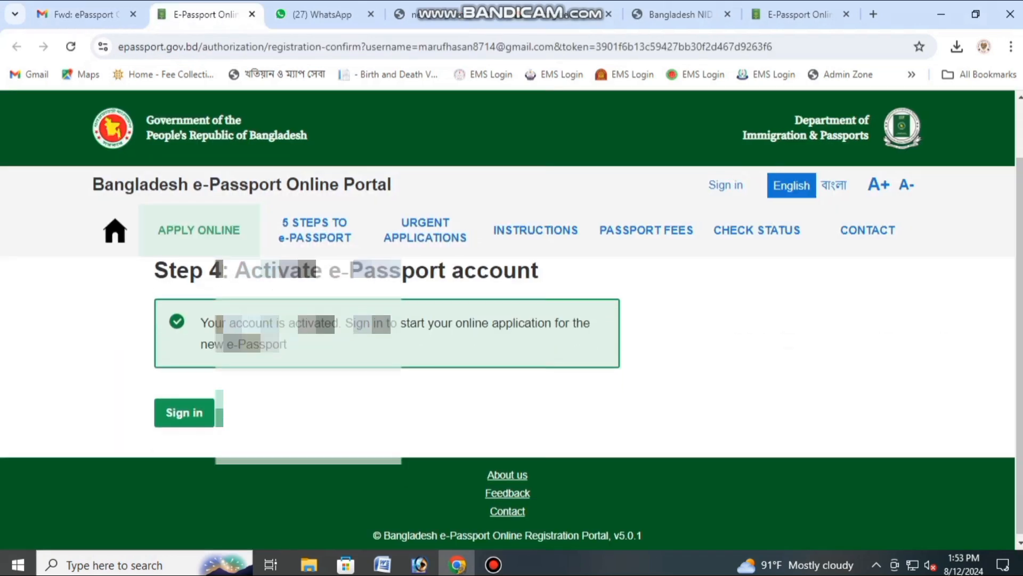
Step: Sign in with the autofilled email and password after passing the hCaptcha check
click(185, 412)
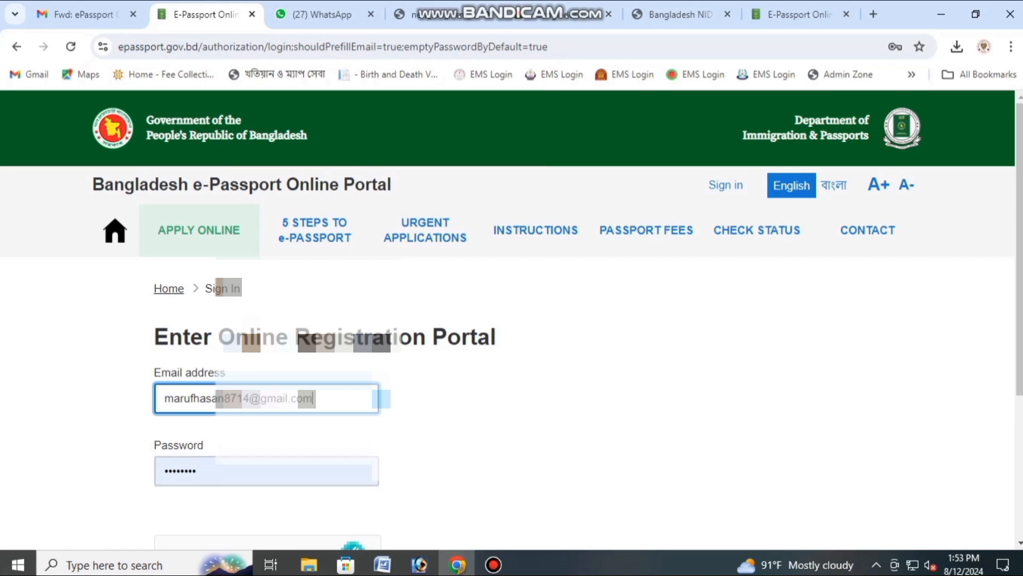
scroll(508, 403, down, 1)
click(177, 488)
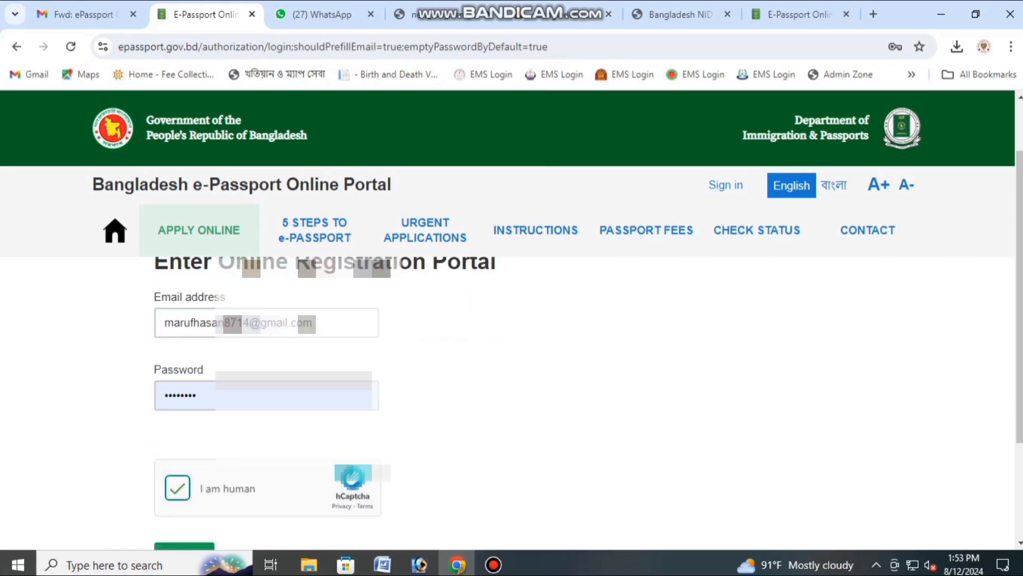
drag(164, 323, 315, 323)
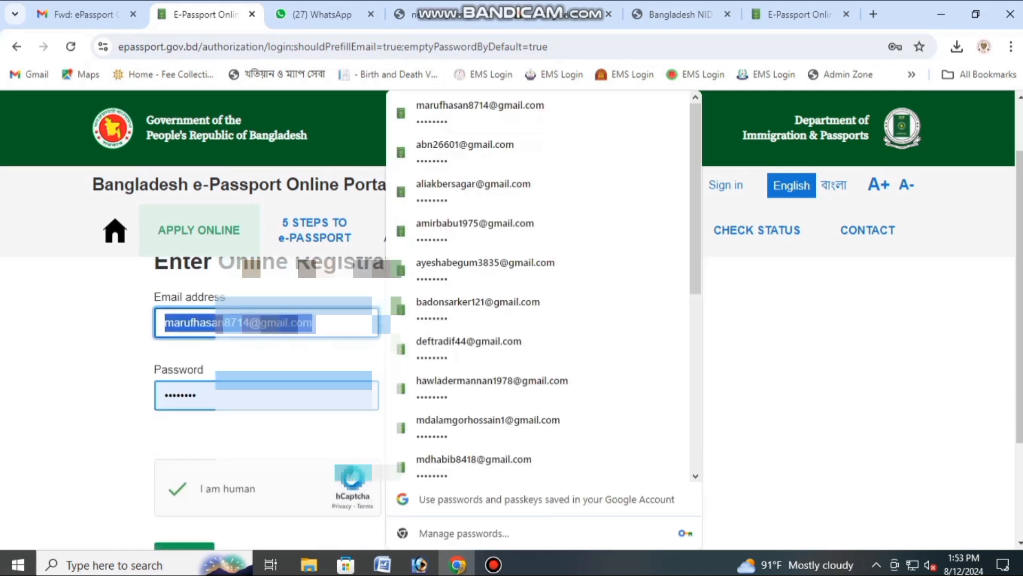
click(166, 395)
scroll(179, 401, down, 2)
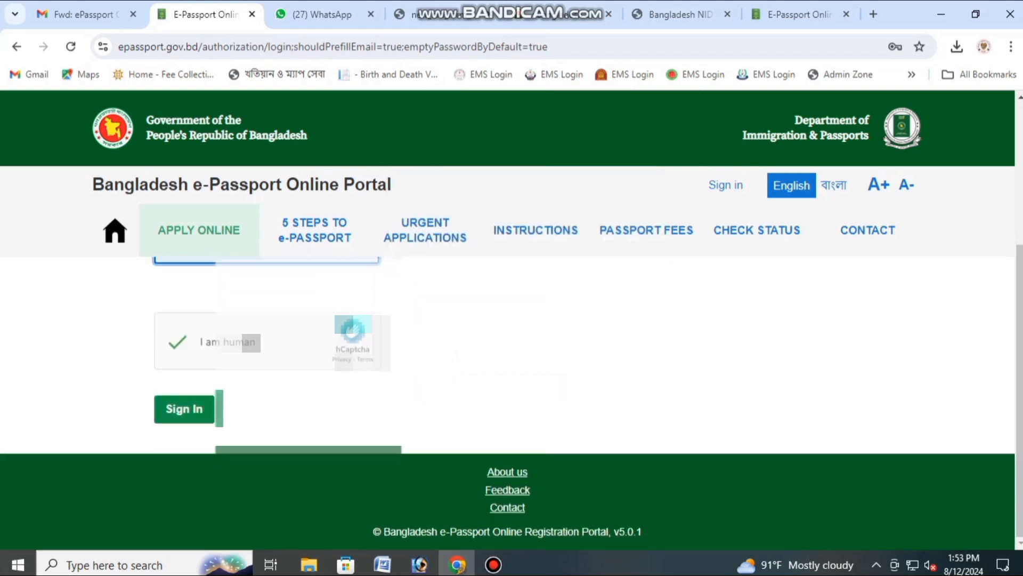
click(185, 409)
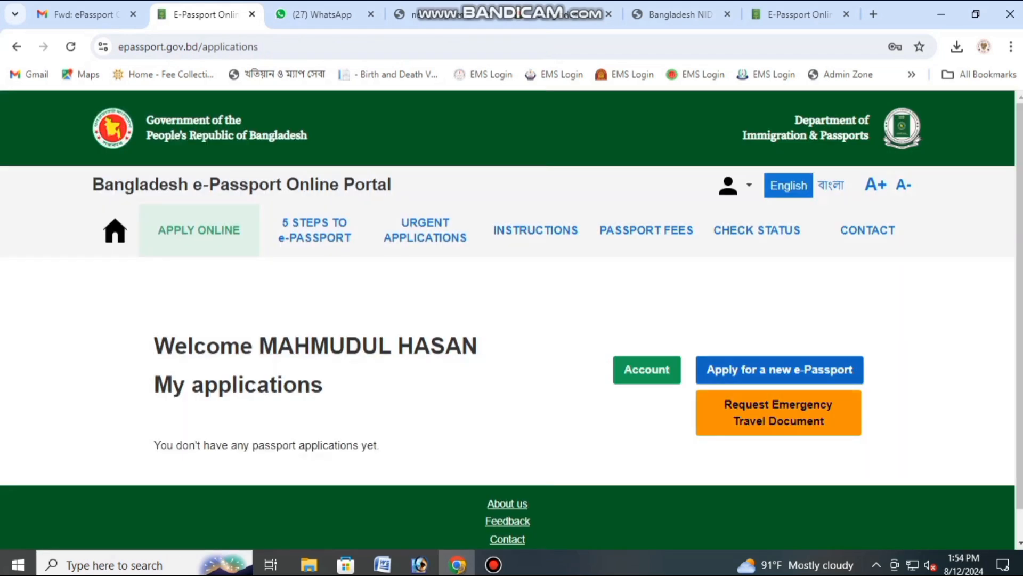
Step: Begin a new e-Passport application as Ordinary Passport and save and continue
click(779, 370)
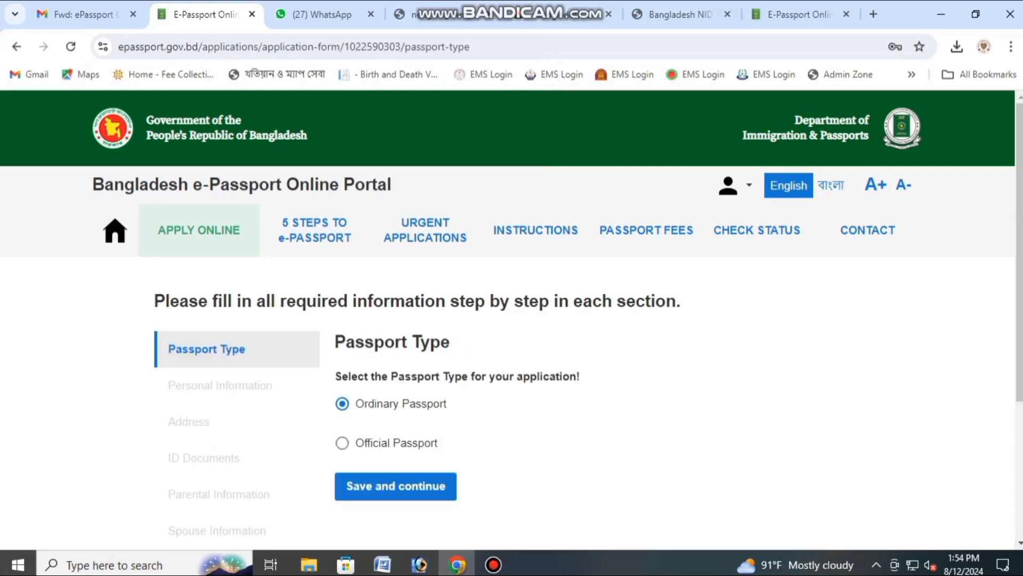
scroll(512, 373, down, 3)
scroll(512, 373, up, 1)
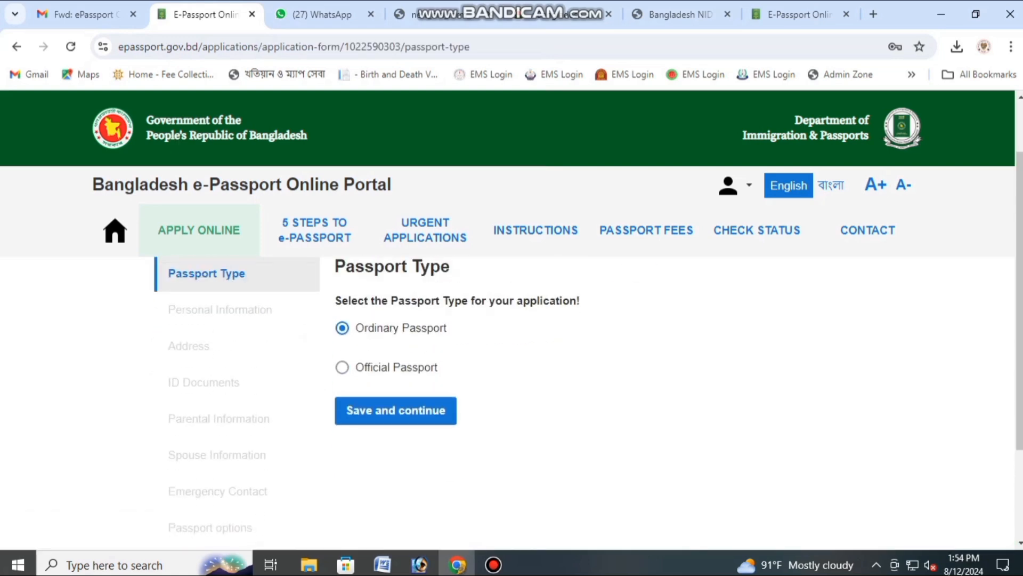
drag(355, 328, 441, 328)
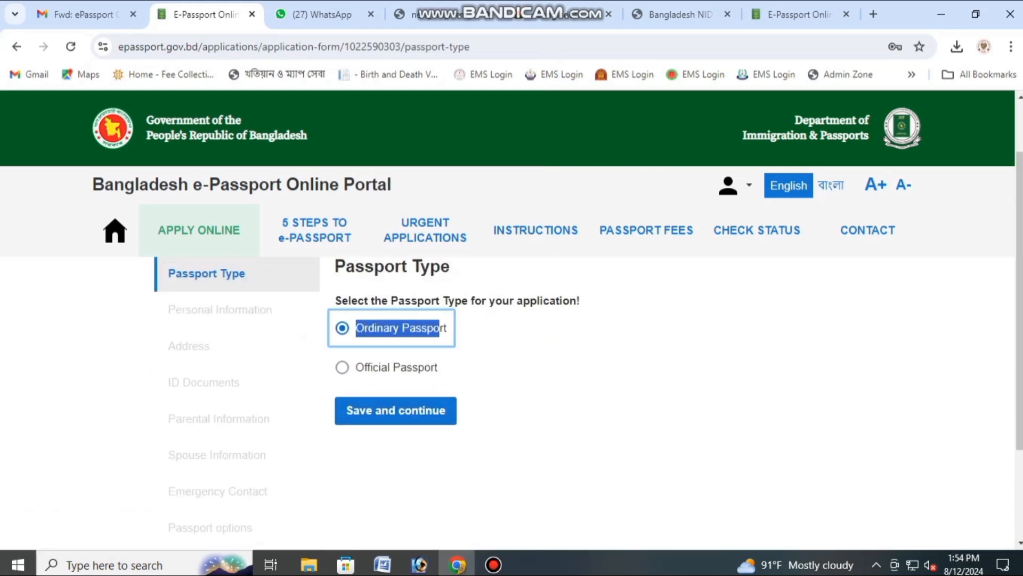
click(458, 336)
click(396, 410)
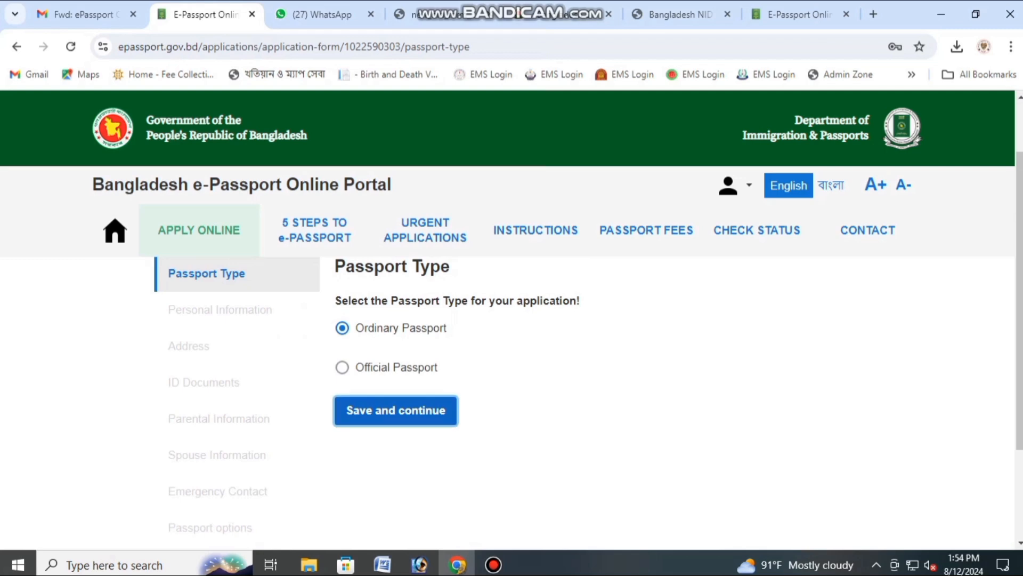
Step: Mark the application as for myself and set gender to MALE
click(349, 419)
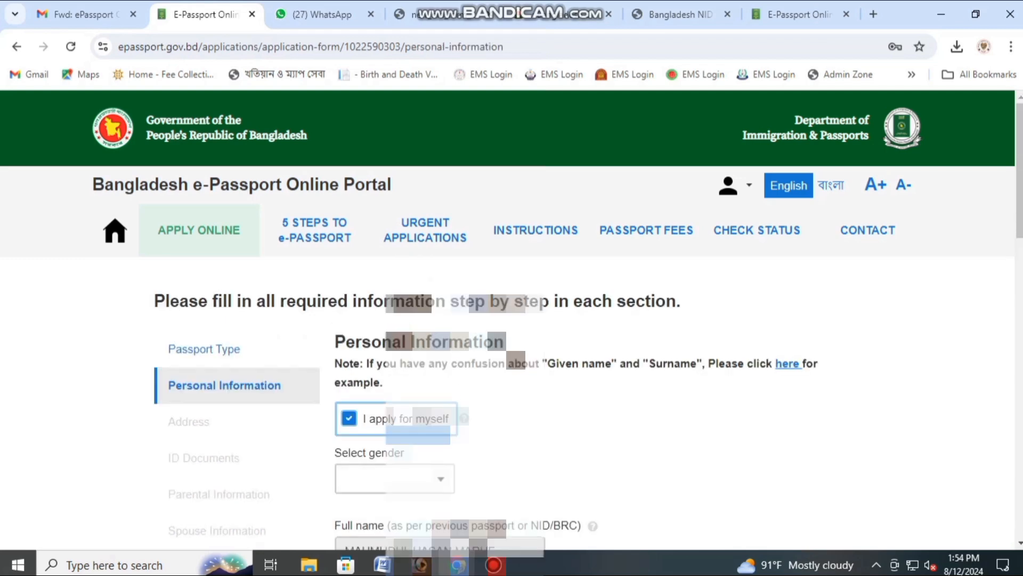
scroll(373, 416, down, 1)
click(395, 403)
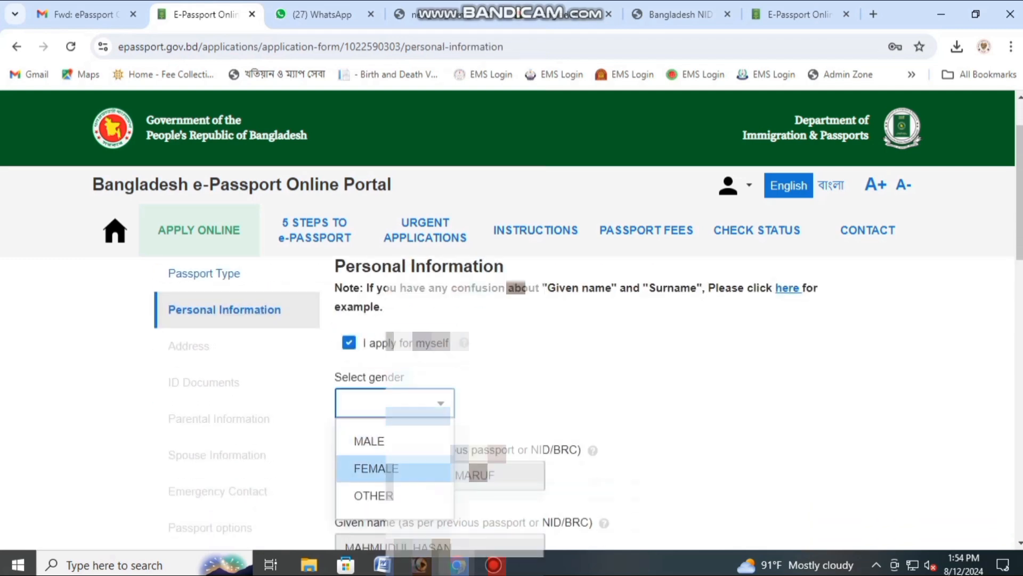
click(394, 440)
scroll(394, 438, down, 2)
scroll(395, 437, down, 1)
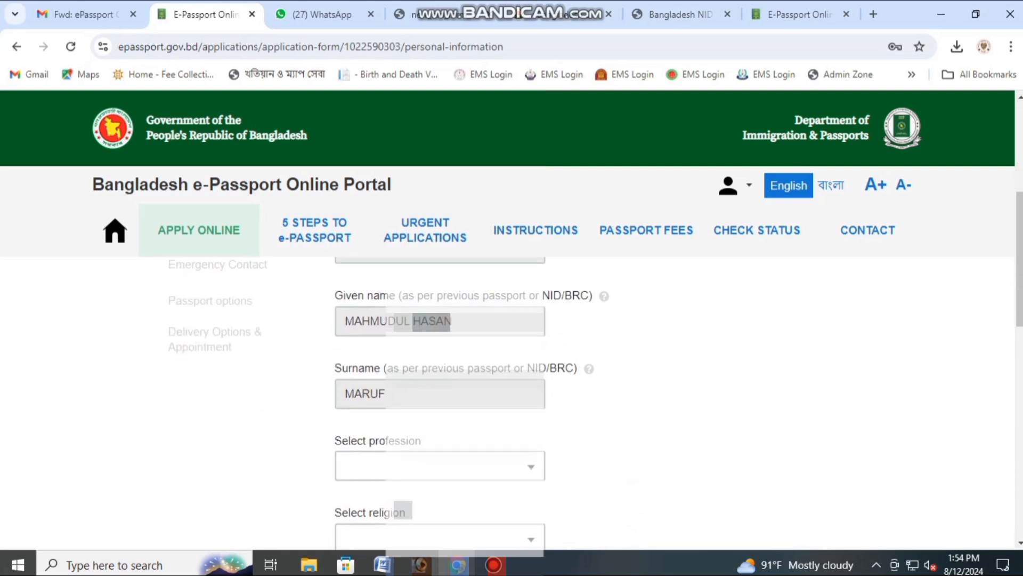
Step: Set profession to STUDENT and religion to ISLAM
click(405, 466)
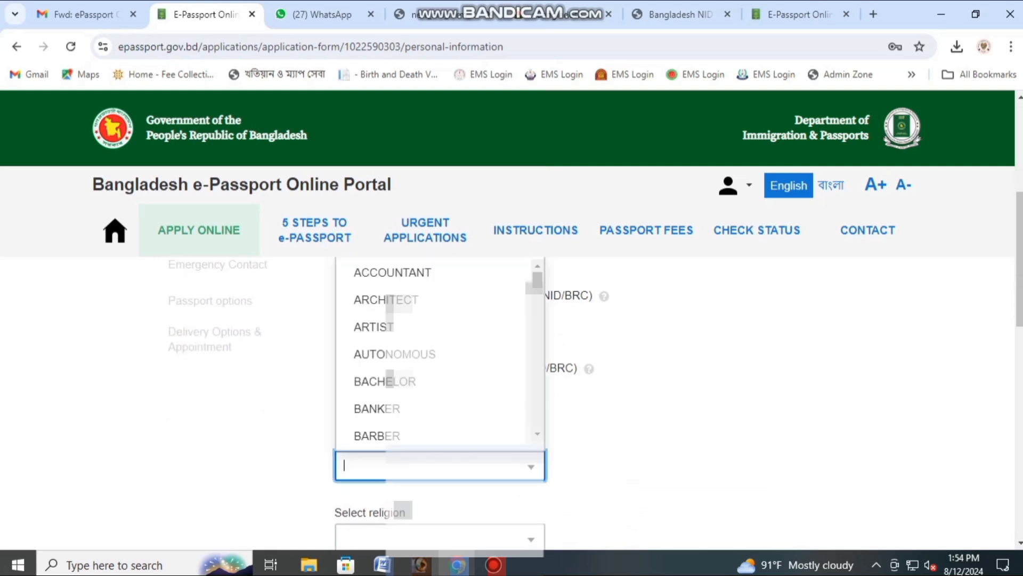
text(STU)
click(396, 426)
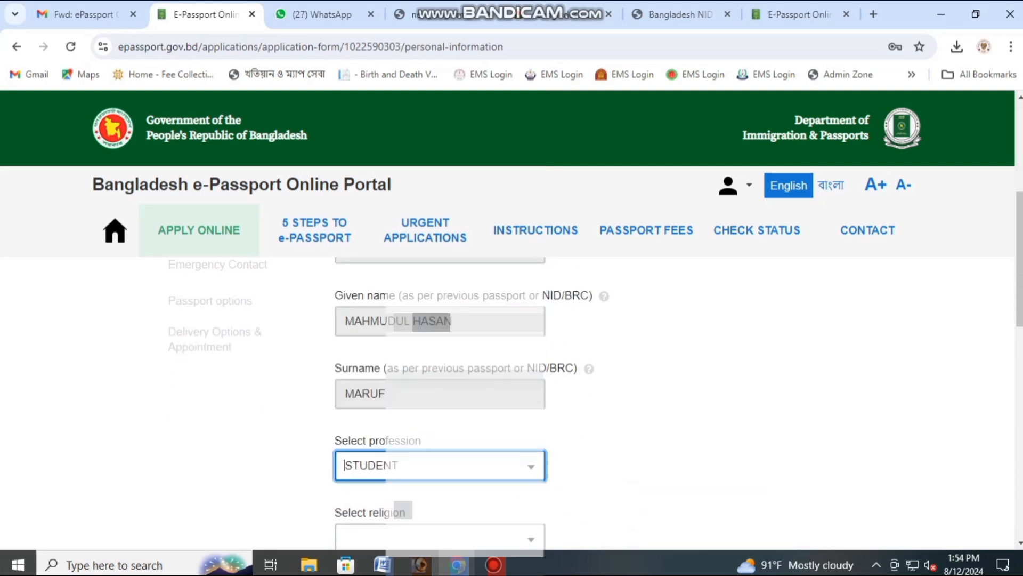
scroll(396, 426, down, 1)
click(396, 460)
click(374, 351)
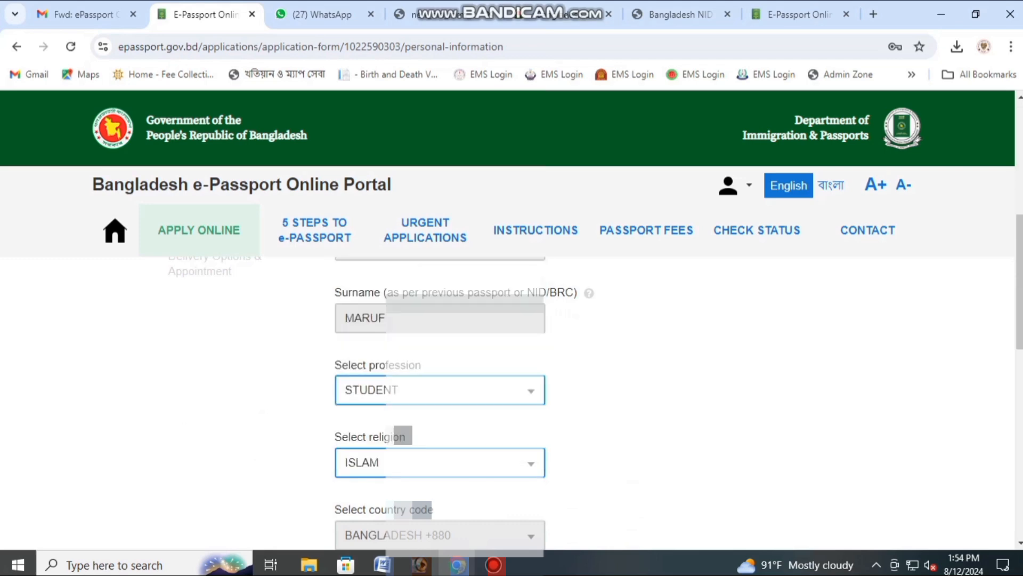
scroll(440, 373, down, 3)
scroll(440, 410, down, 2)
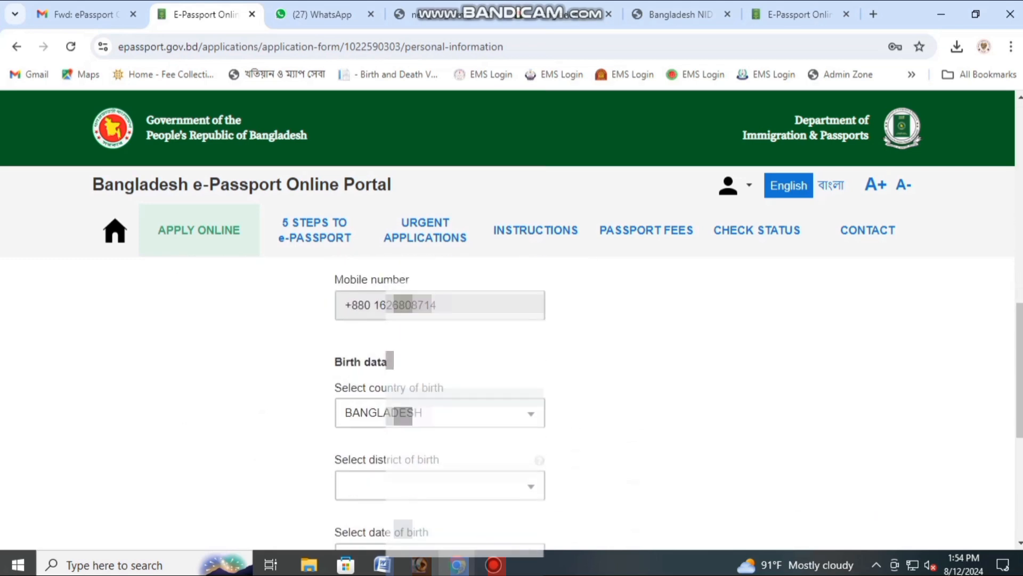
Step: Set the district of birth to DHAKA
click(439, 410)
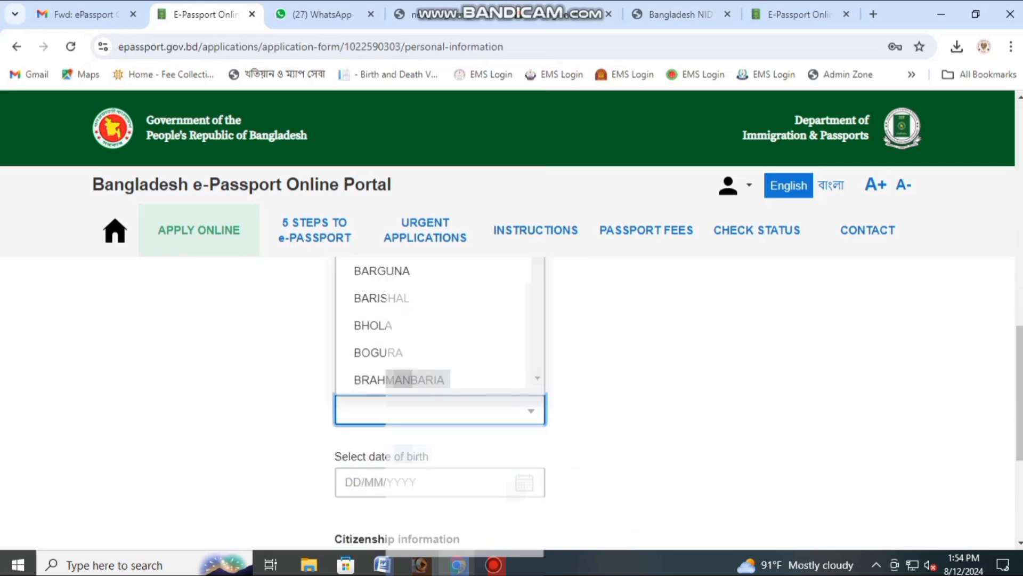
key(Escape)
click(439, 410)
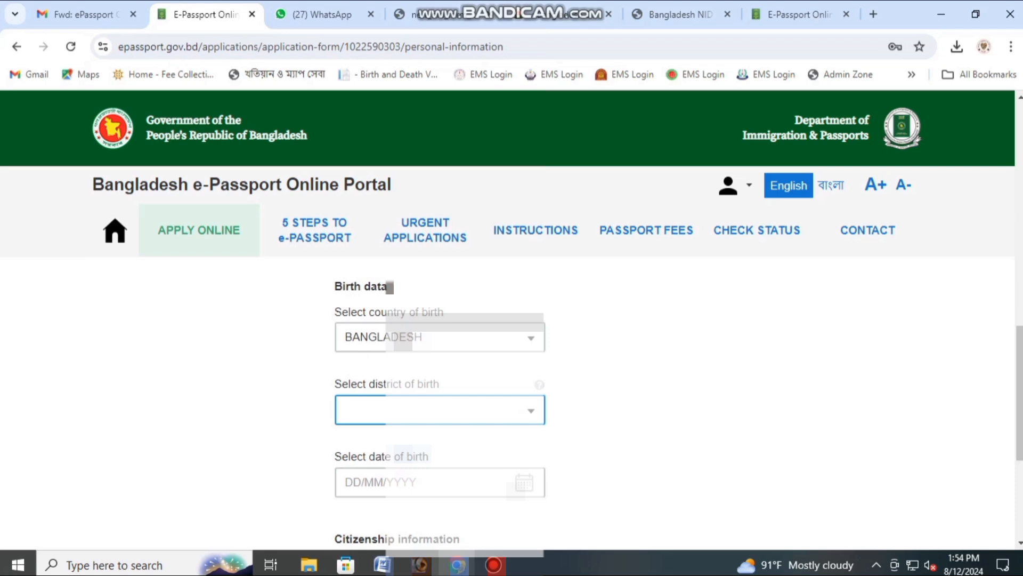
click(440, 410)
text(DHA)
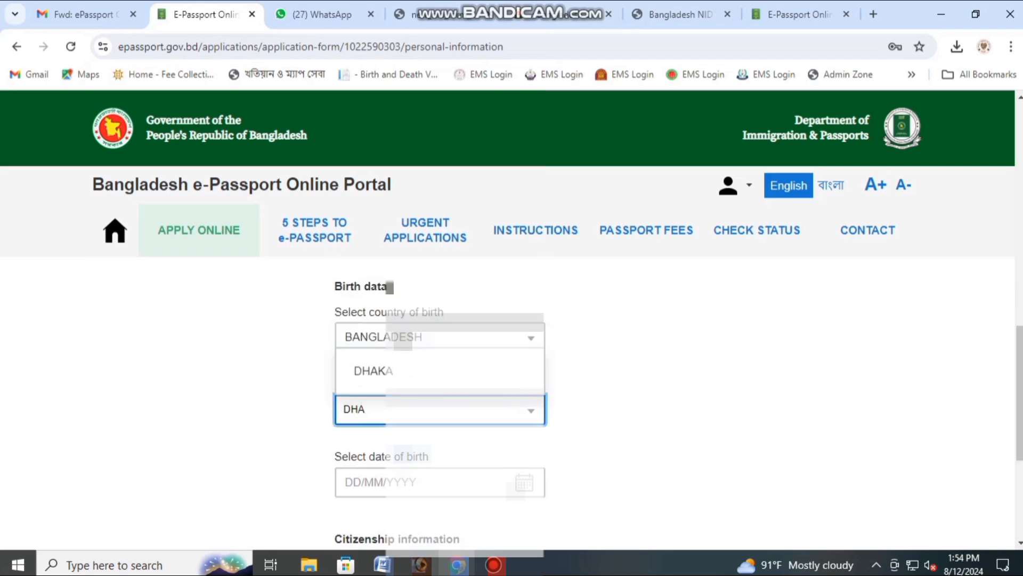
click(374, 371)
click(440, 482)
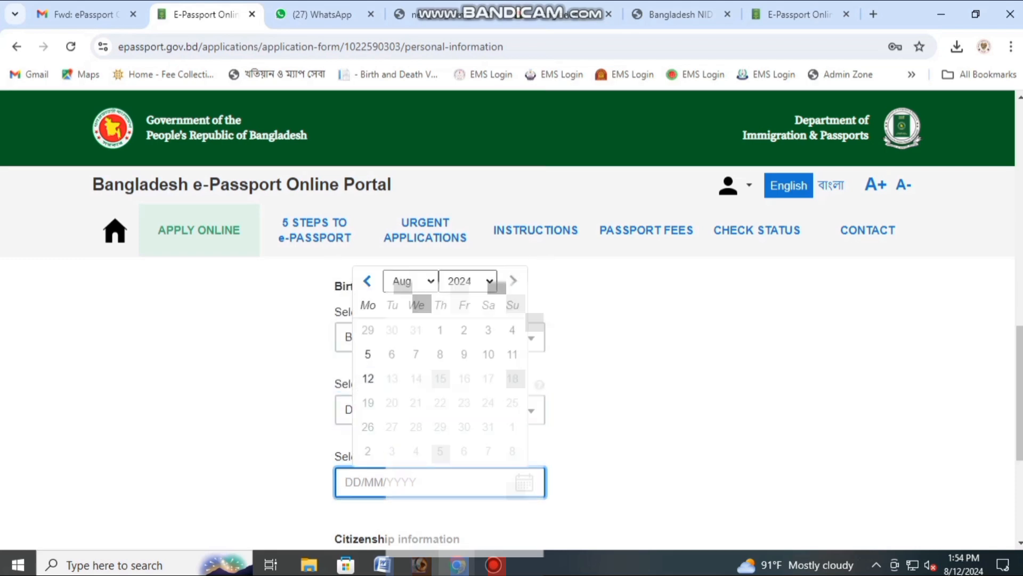
click(468, 281)
text(2005)
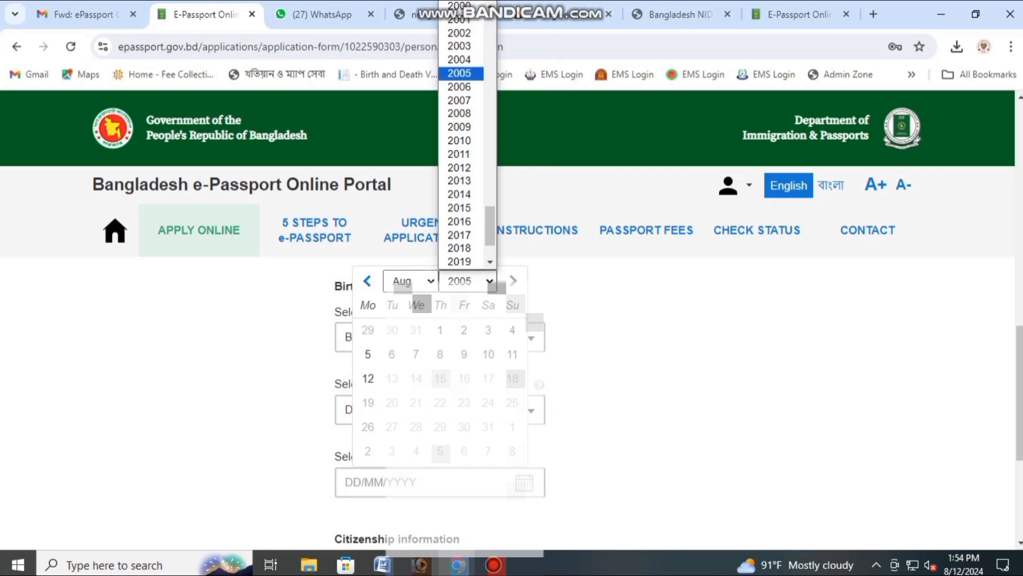
click(410, 281)
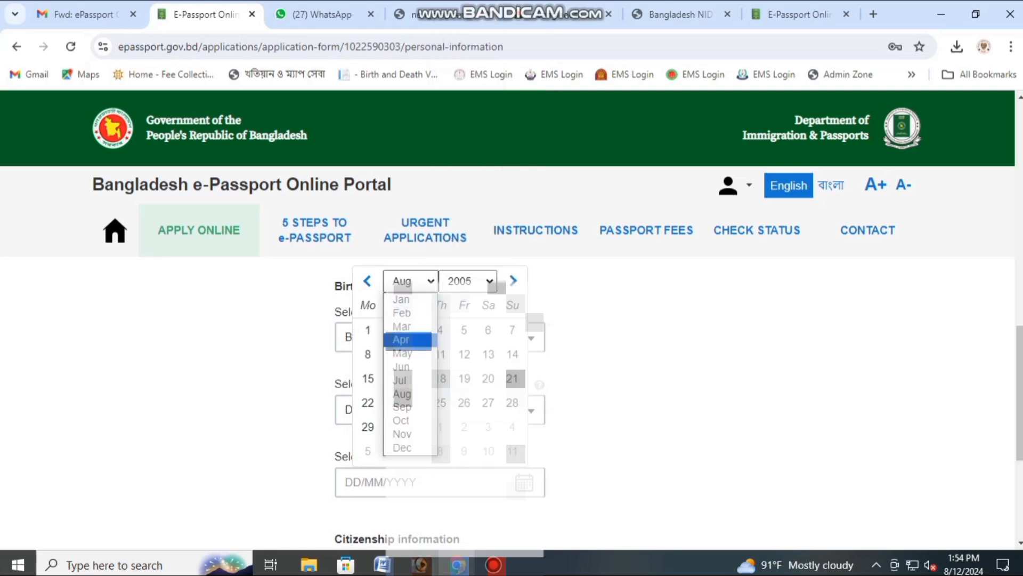
click(415, 341)
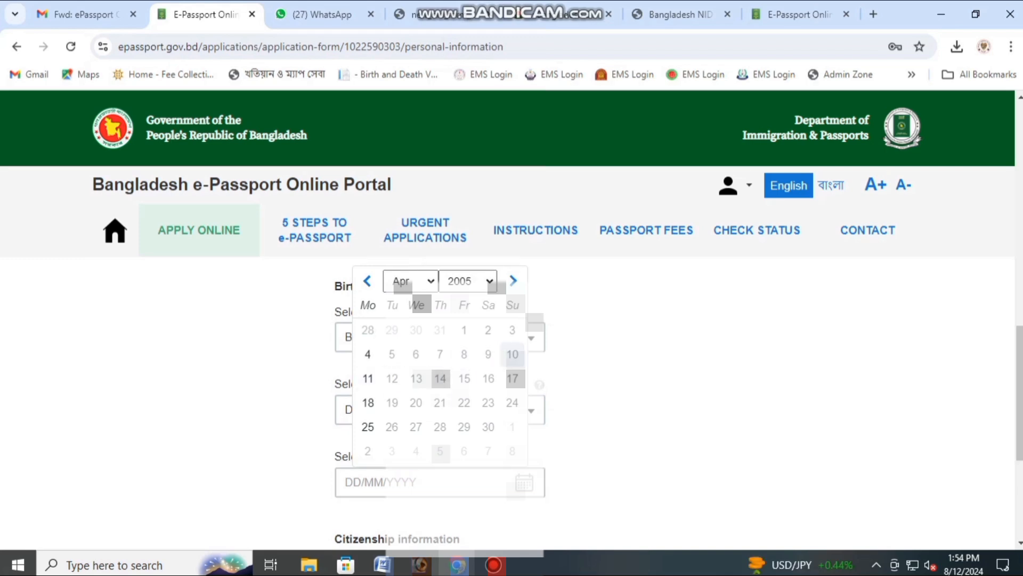
click(513, 354)
Step: Set the citizenship type to BY BIRTH
scroll(512, 354, down, 3)
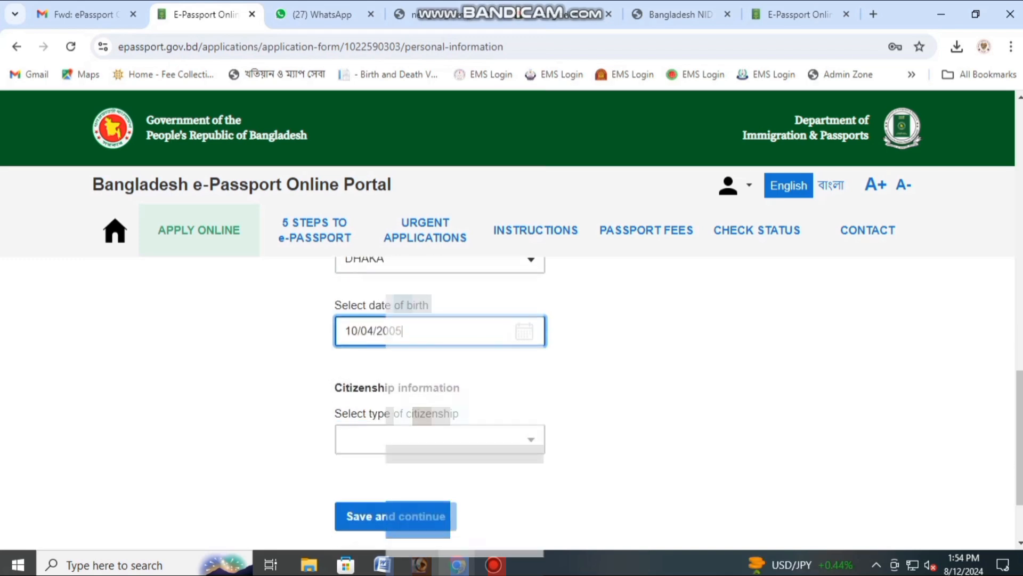
click(448, 441)
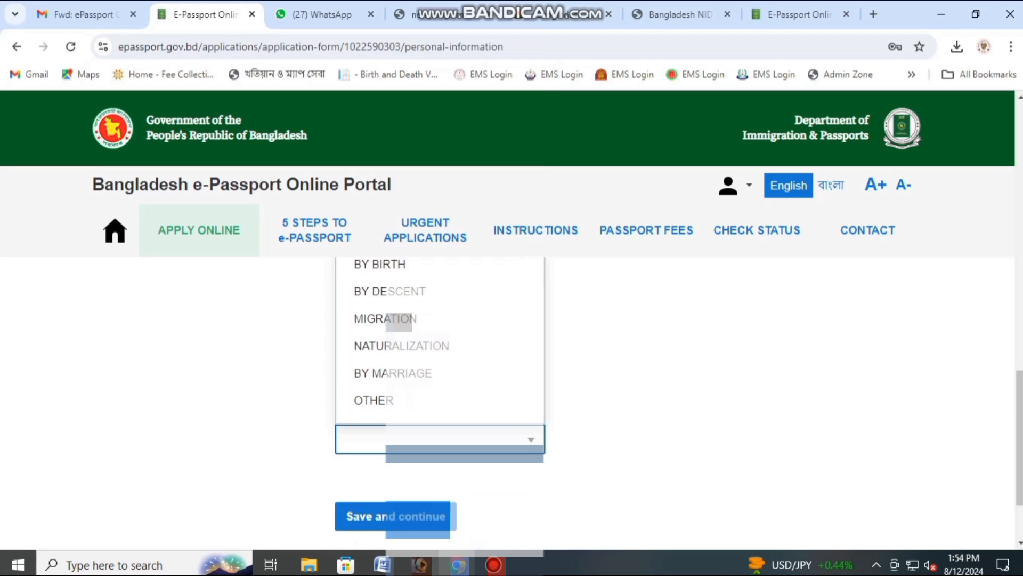
click(441, 266)
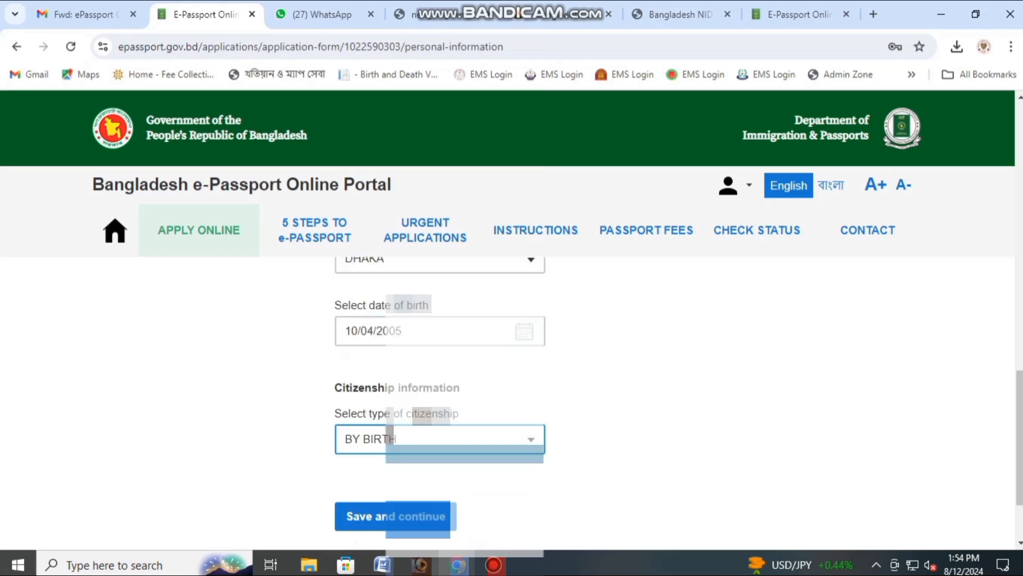
scroll(405, 443, down, 2)
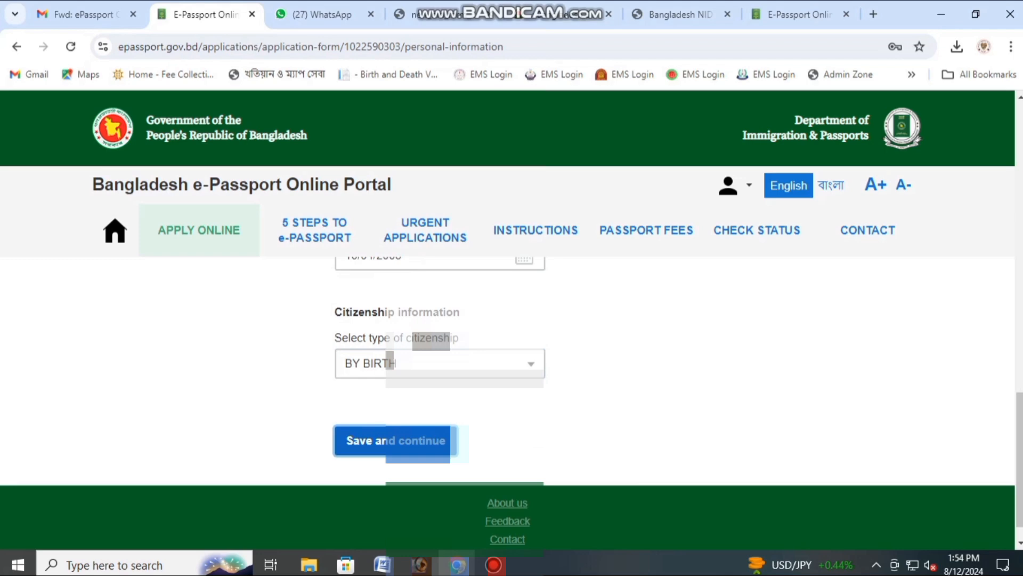
Step: Save the personal details and choose DHAKA as the permanent address district
click(405, 440)
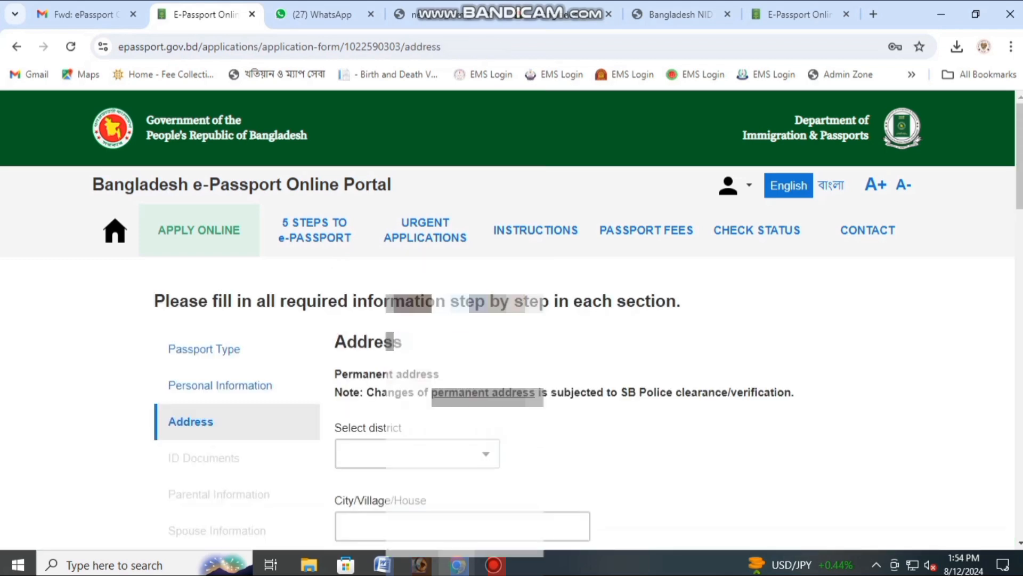
scroll(405, 400, down, 5)
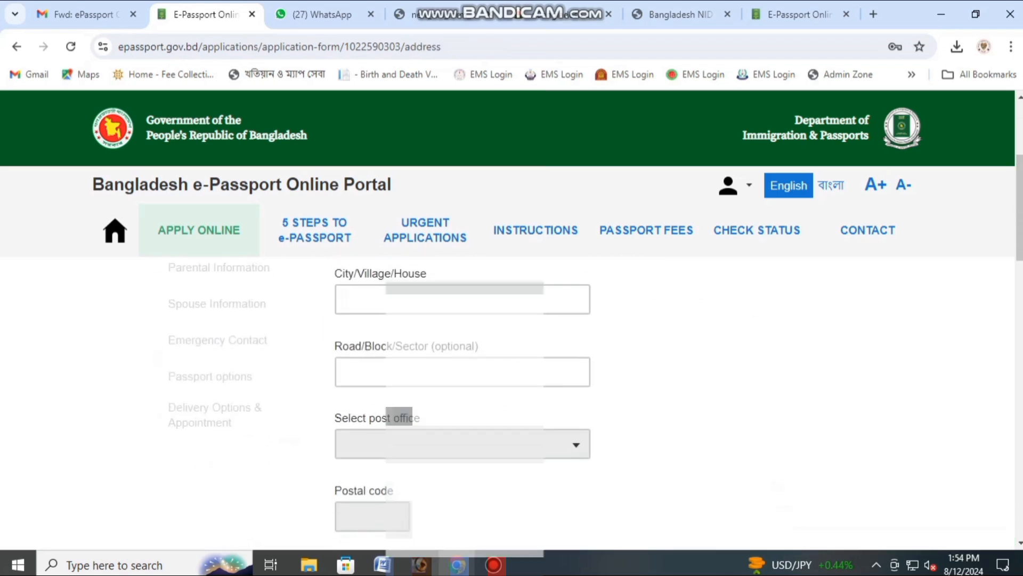
scroll(406, 400, up, 3)
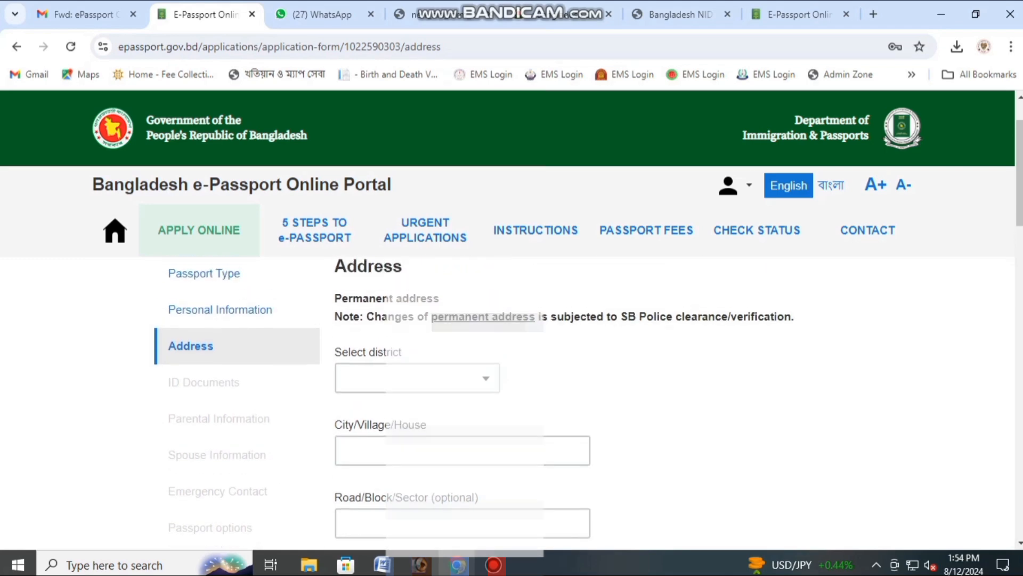
click(405, 377)
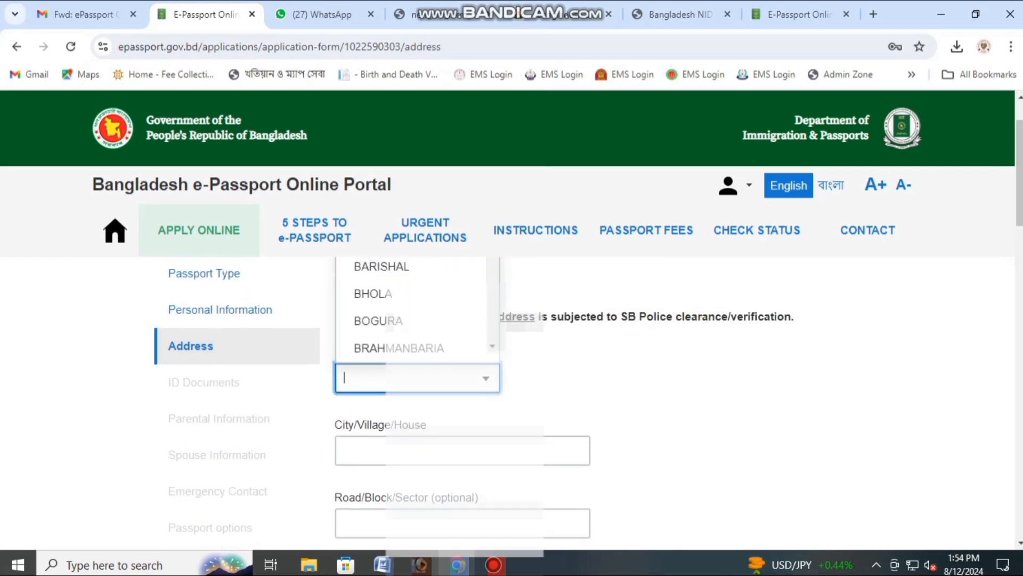
text(DHA)
key(Return)
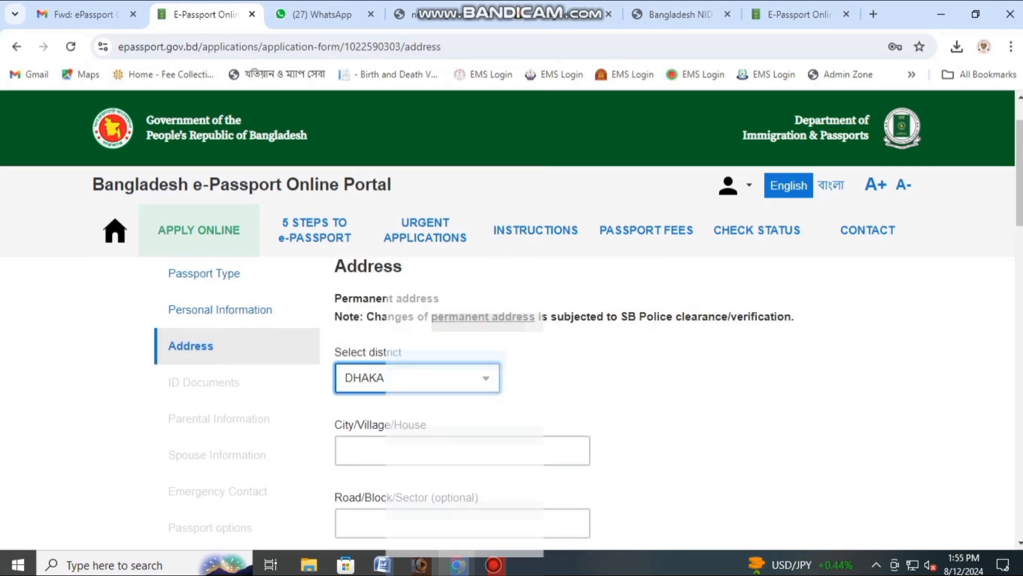
Step: Enter the house and area in the city/village field and pick the post office
click(451, 451)
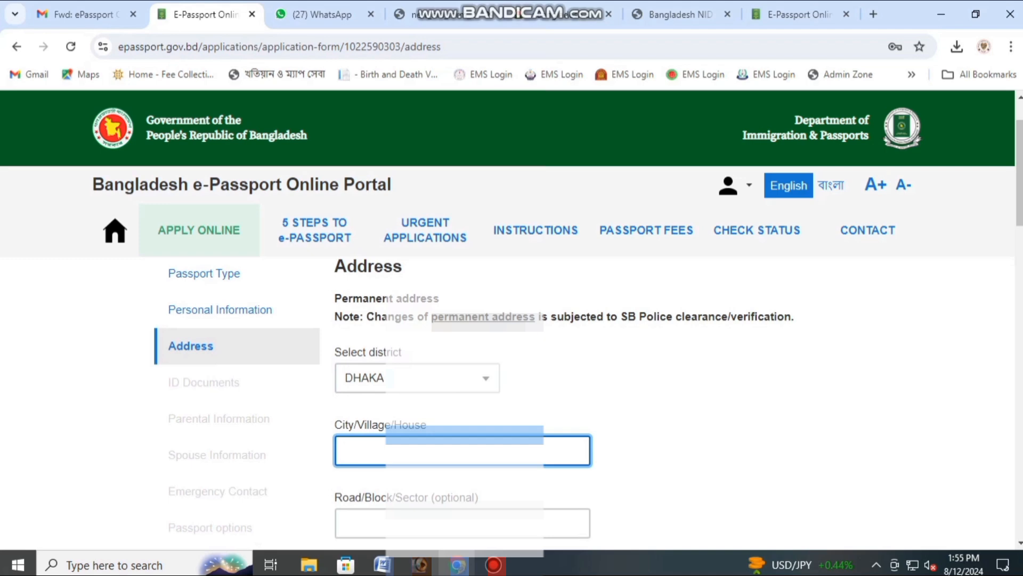
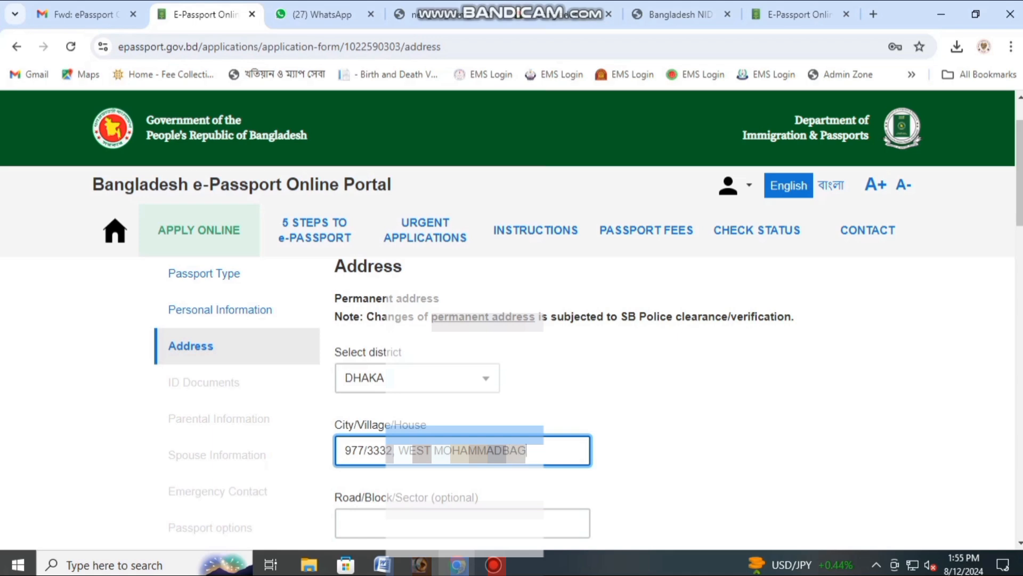
key(Tab)
key(Tab)
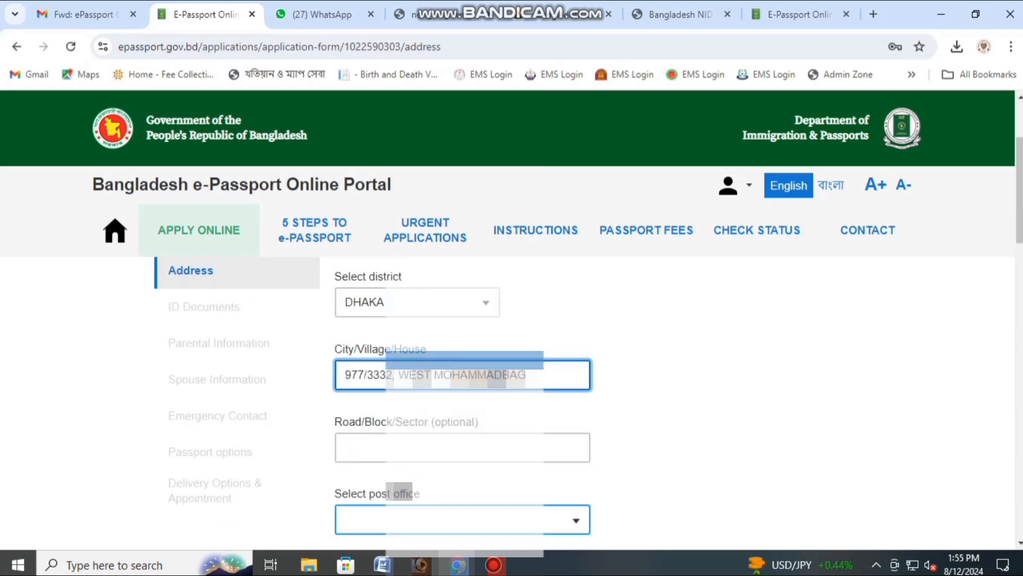
text(MER)
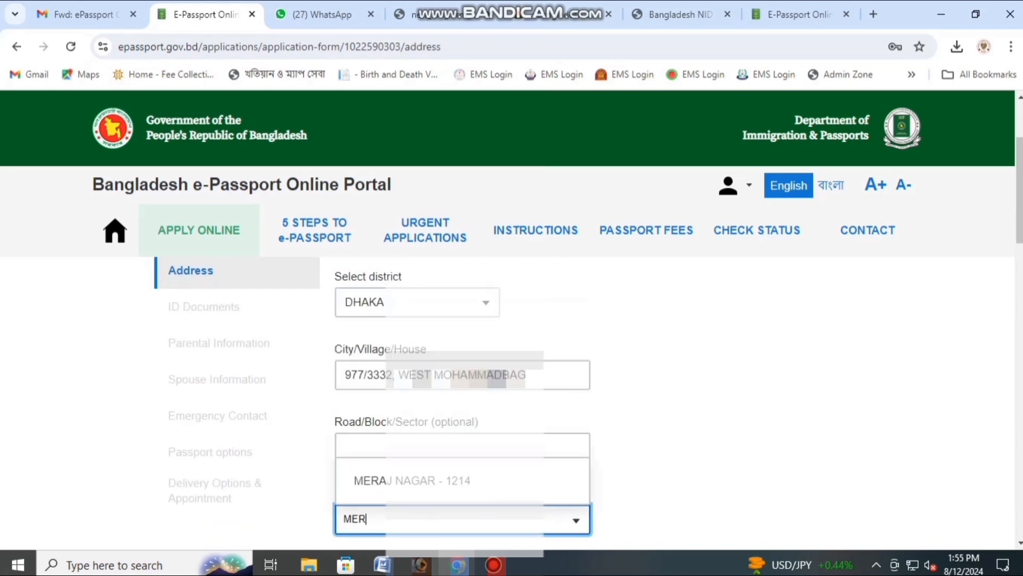
key(Return)
Step: Set the permanent address police station to KADOMTALI
scroll(463, 363, down, 4)
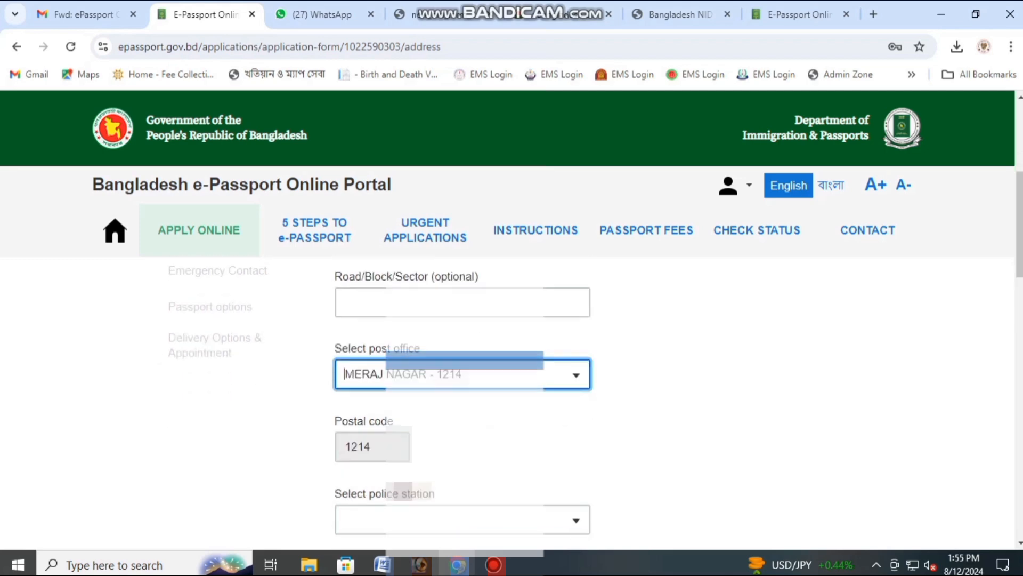
click(463, 362)
text(KAD)
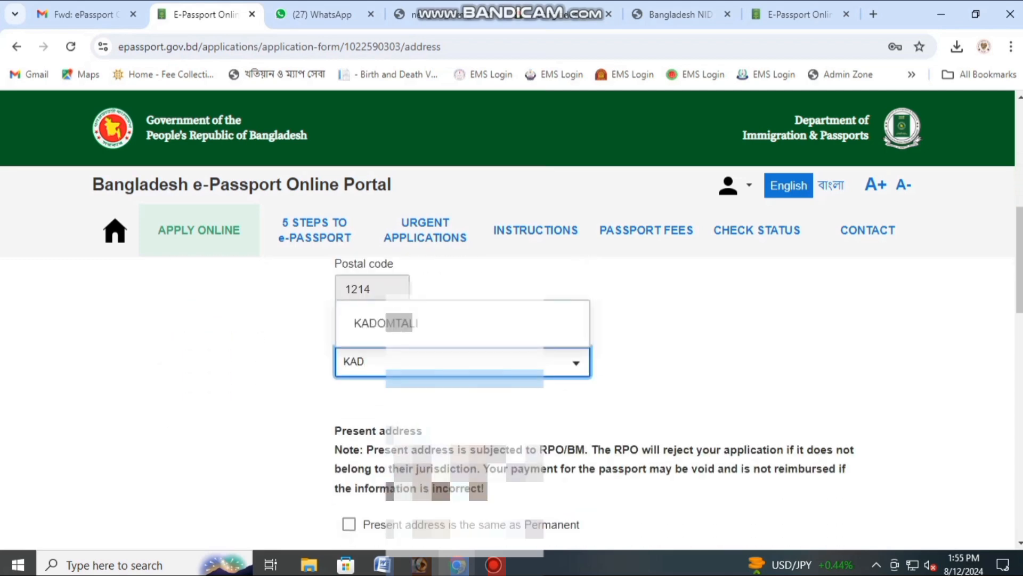
key(Return)
Step: Mark the present address as the same as the permanent address
scroll(463, 346, down, 1)
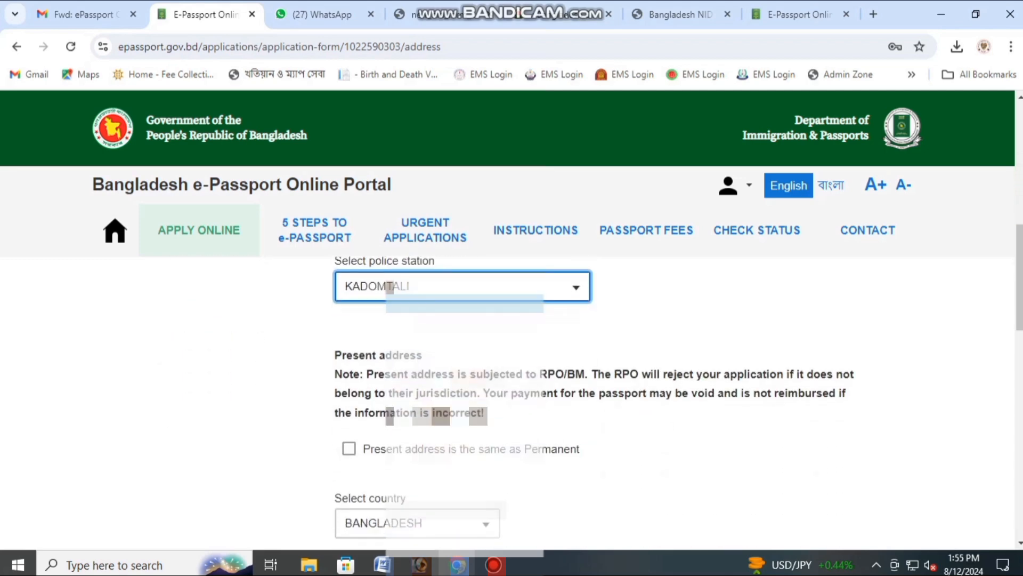
drag(580, 449, 363, 449)
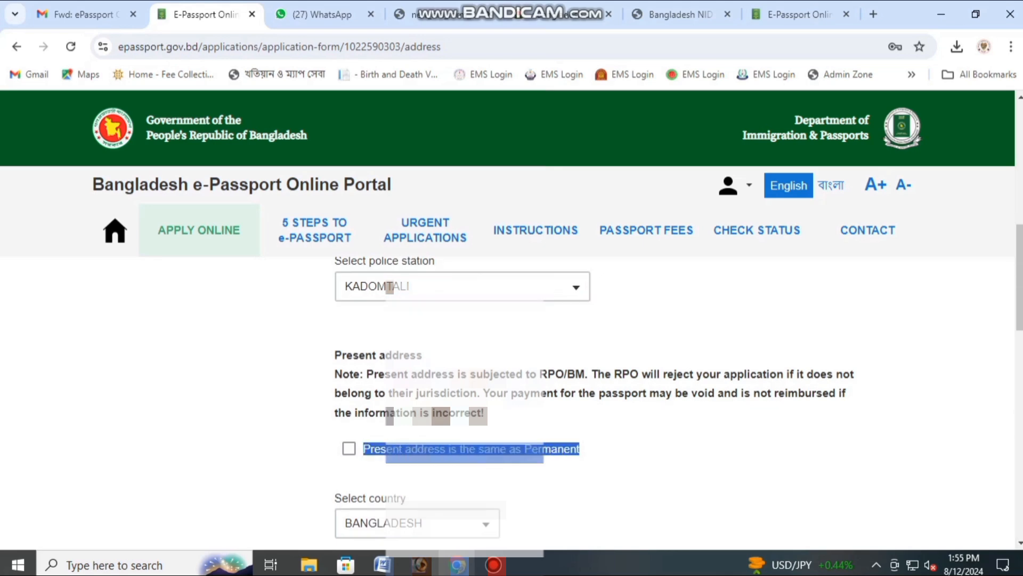
click(349, 449)
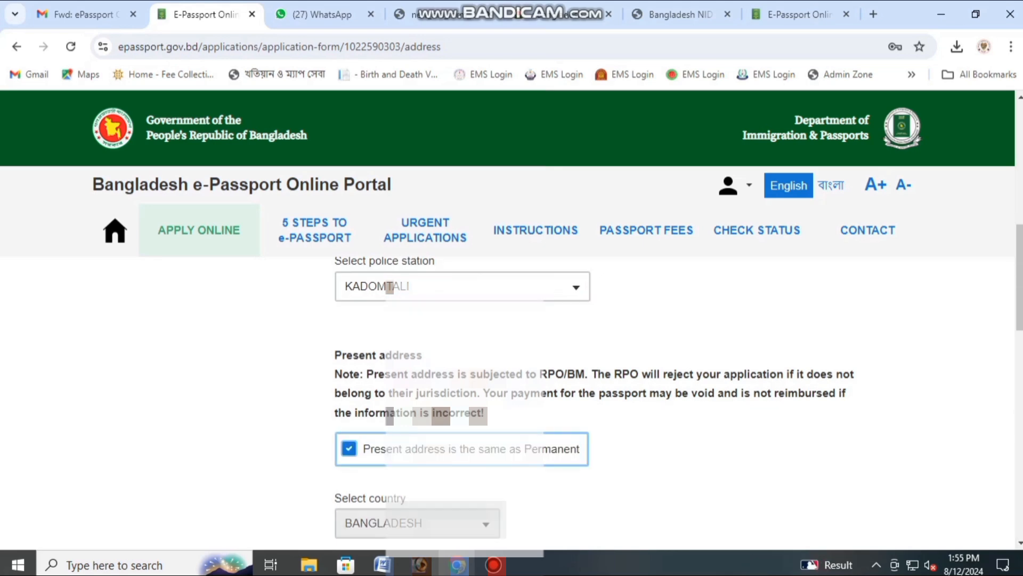
scroll(677, 389, up, 8)
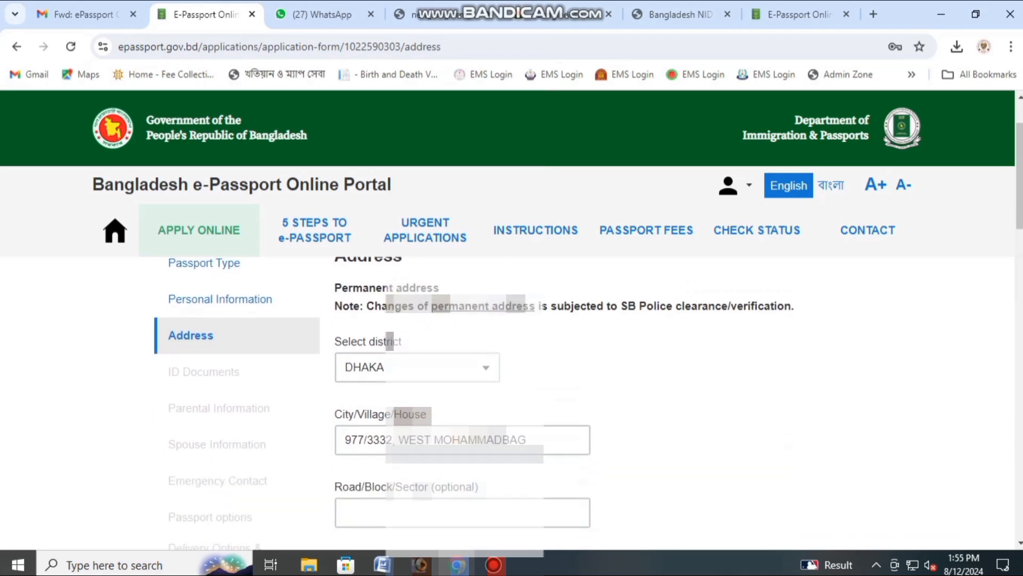
scroll(462, 399, down, 8)
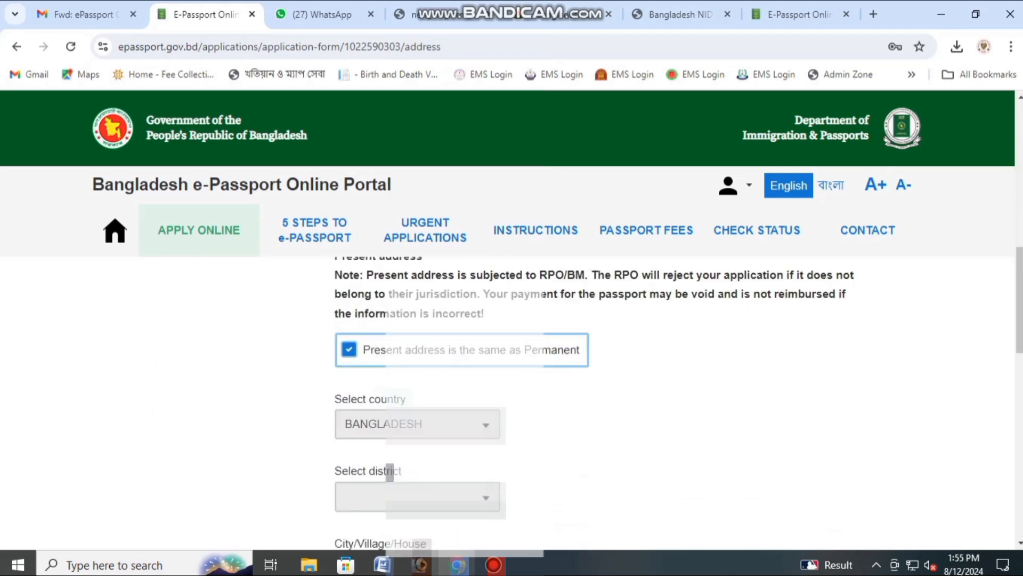
scroll(462, 400, down, 10)
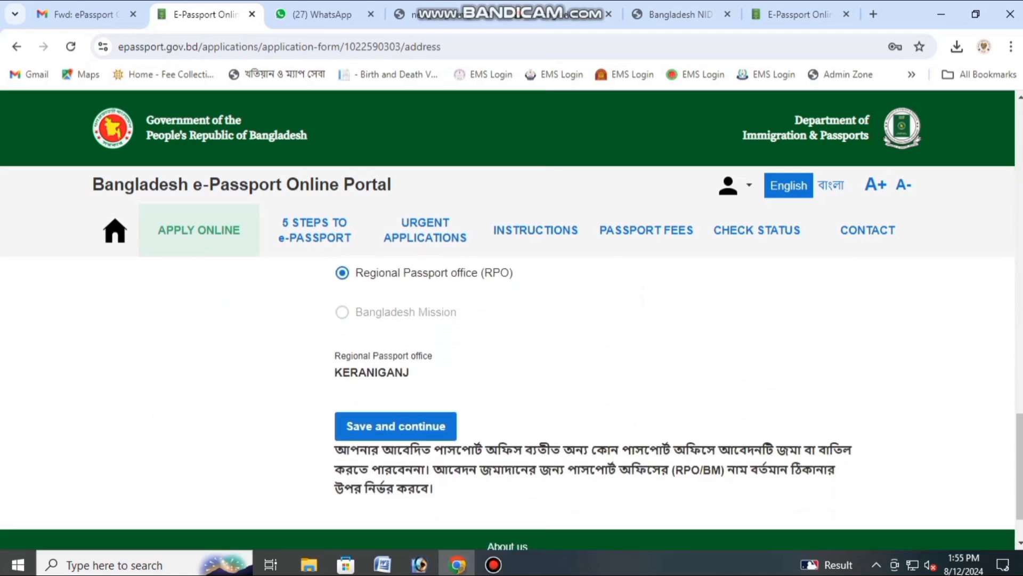
Step: Save the address and record that there is no previous passport
click(396, 416)
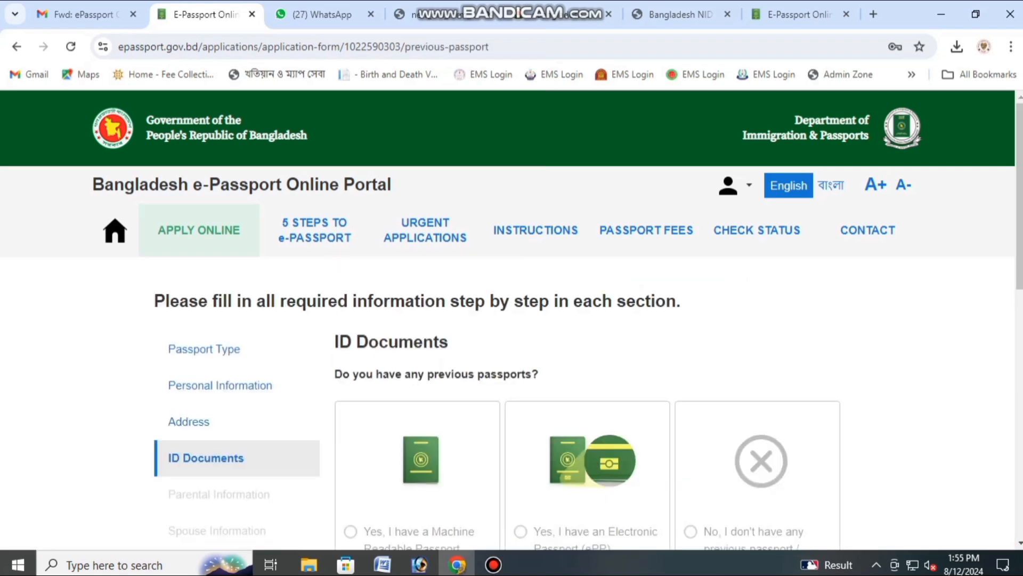
scroll(511, 373, down, 3)
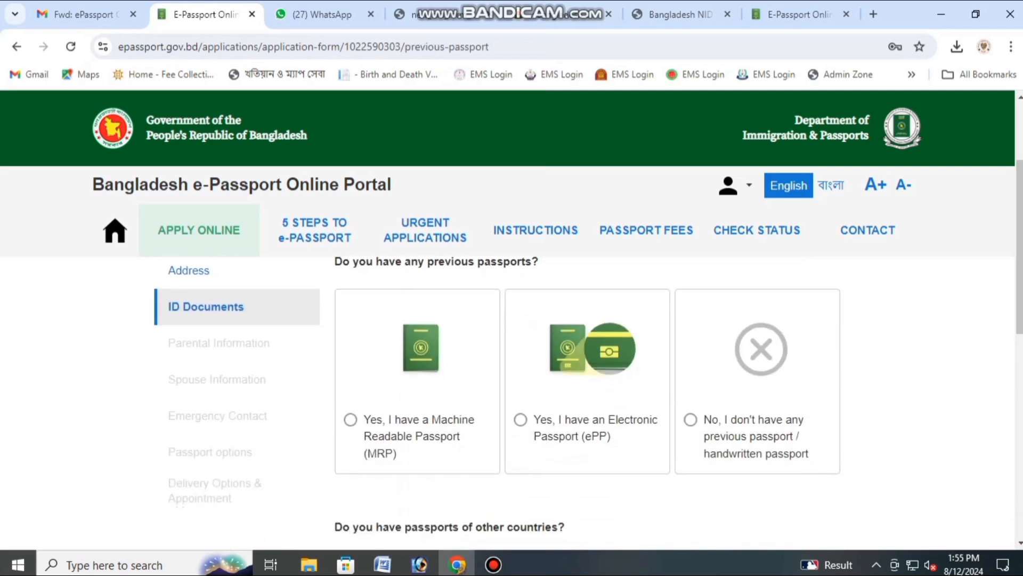
click(690, 419)
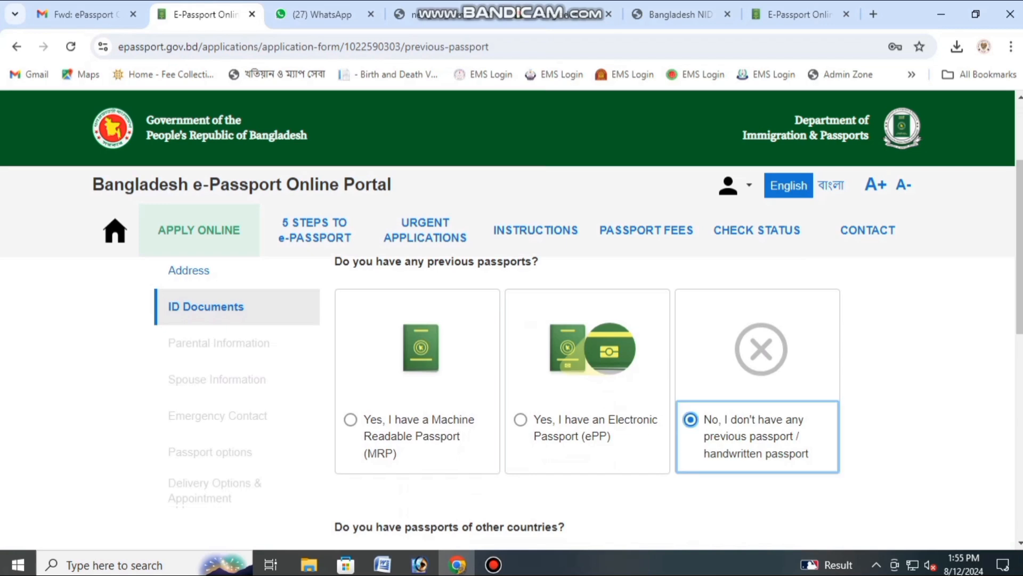
scroll(691, 420, down, 3)
scroll(453, 368, down, 3)
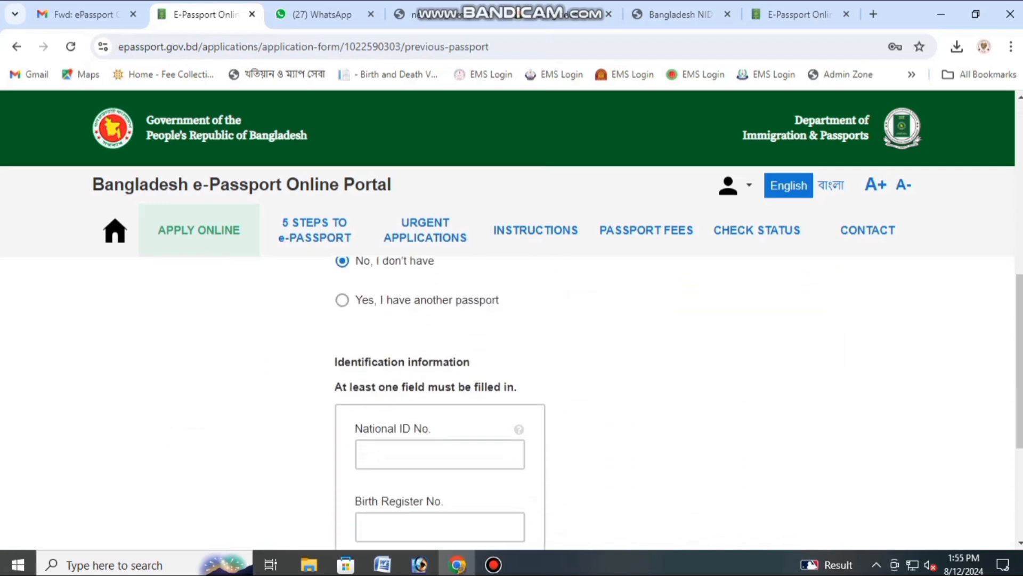
scroll(453, 368, up, 1)
Step: Enter the applicant's National ID number and save the ID documents
click(441, 378)
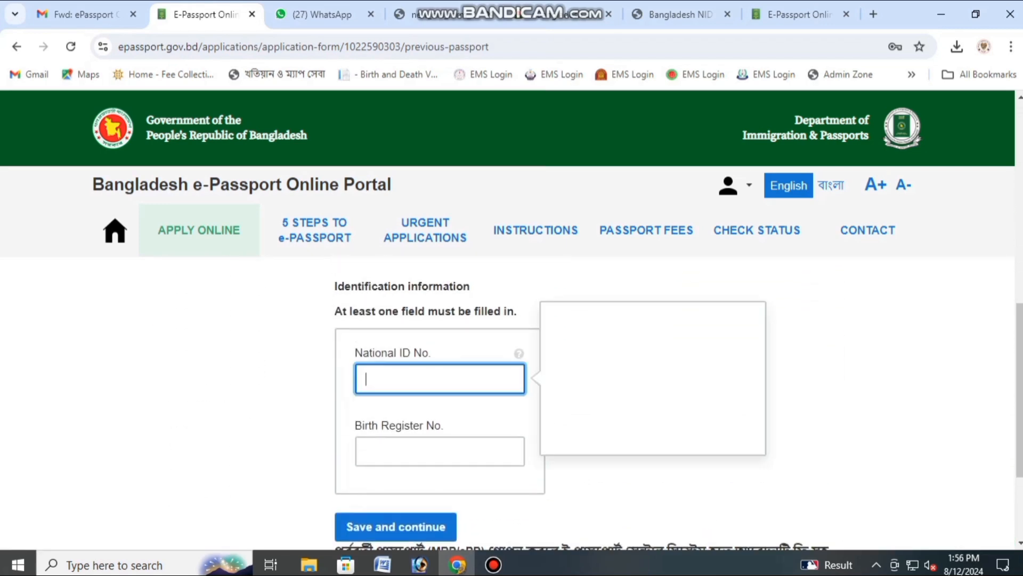
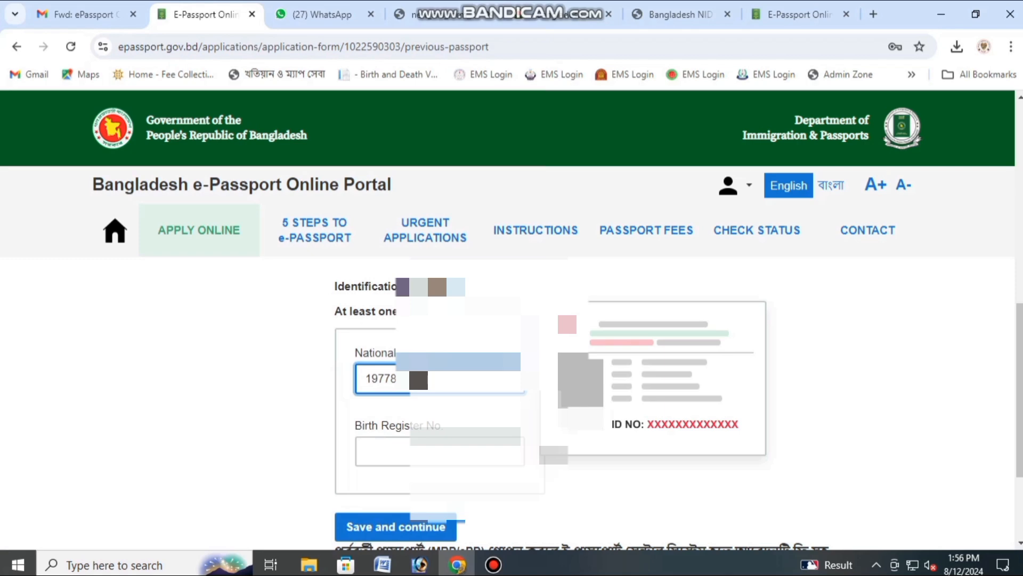
scroll(512, 373, down, 1)
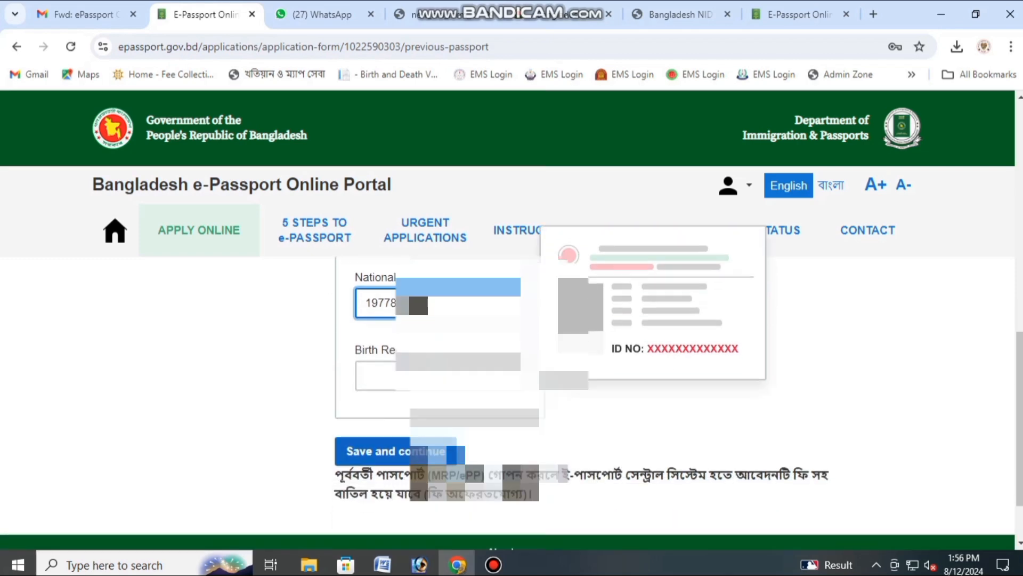
click(396, 451)
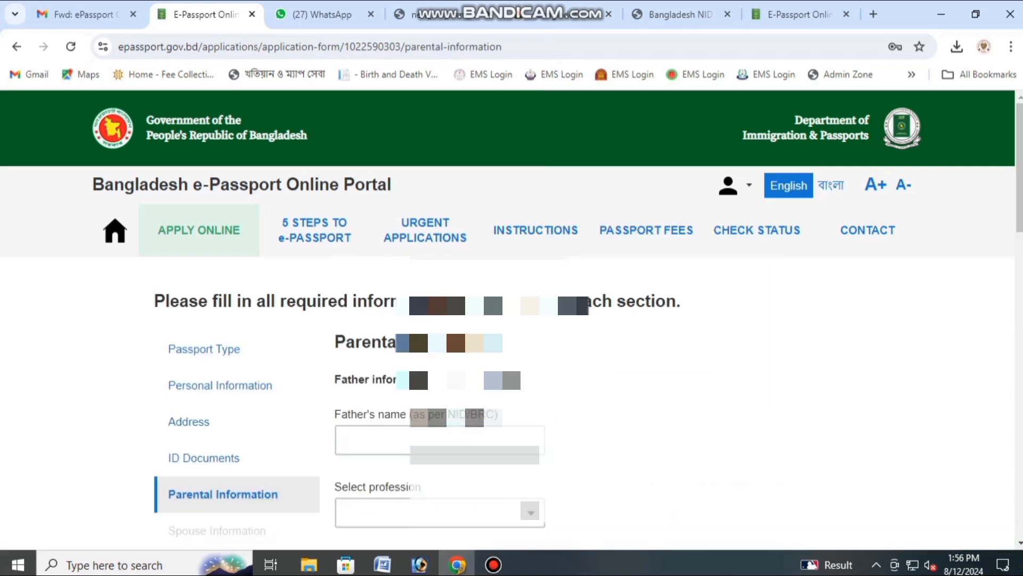
Step: Enter the father's full name
scroll(396, 451, down, 1)
click(396, 365)
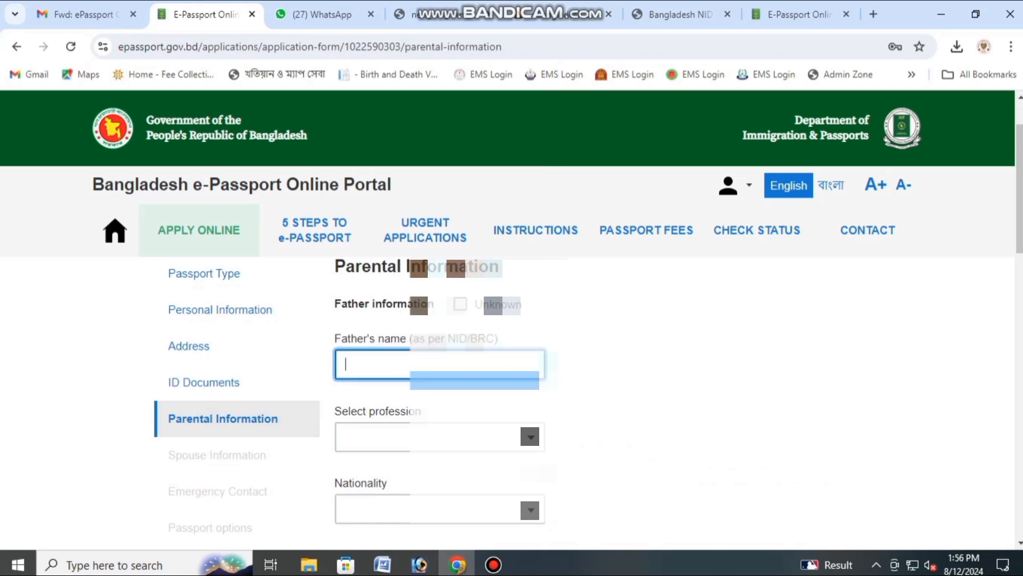
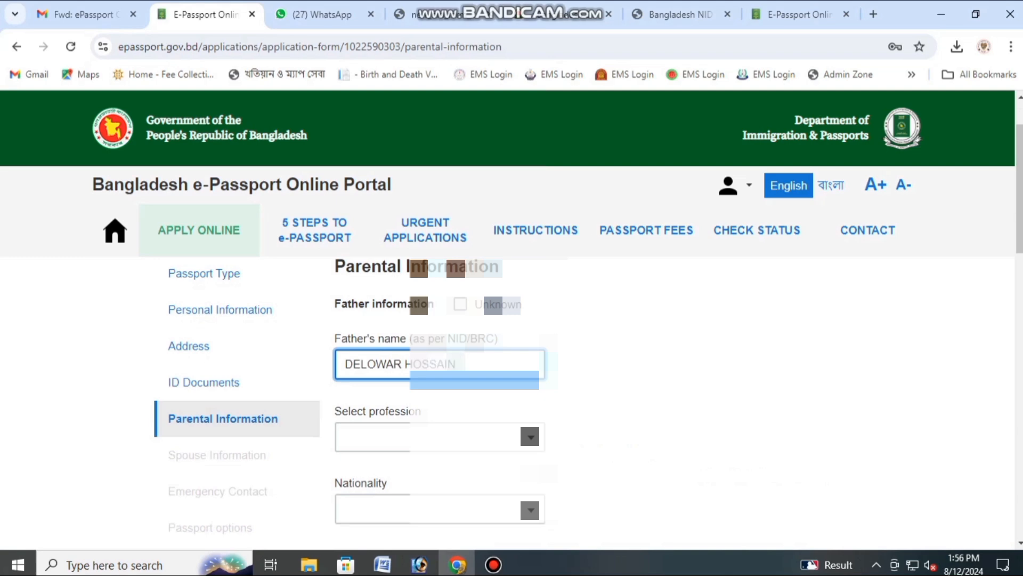
Step: Set the father's profession to BUSINESS and nationality to BANGLADESHI
key(Tab)
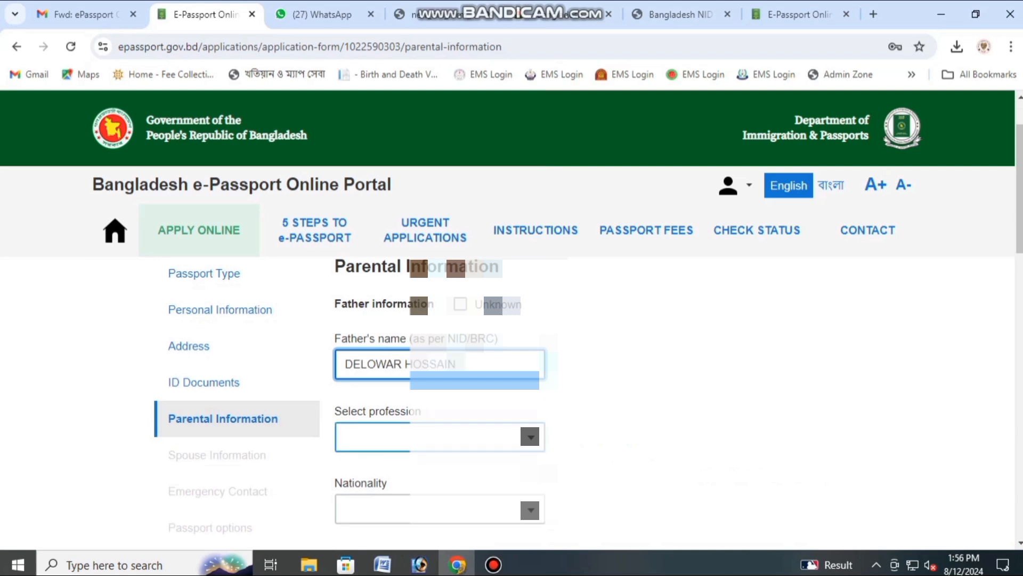
click(432, 437)
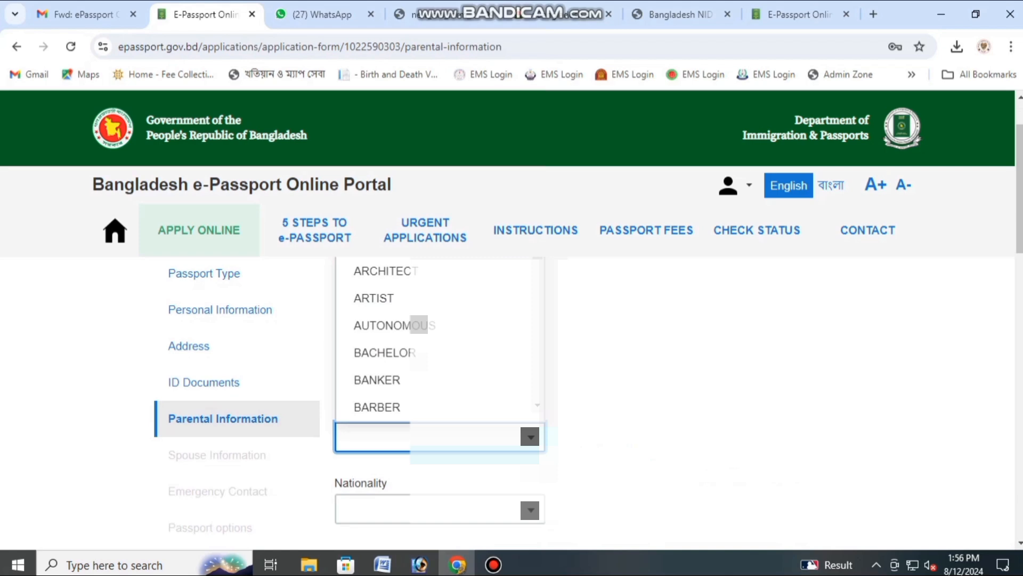
text(BU)
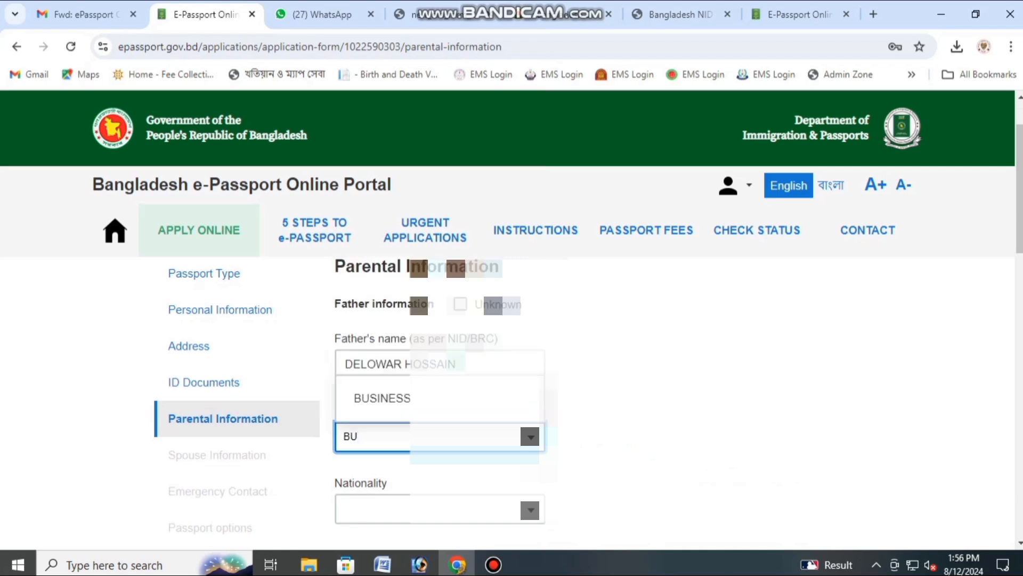
key(Return)
scroll(432, 436, down, 1)
click(431, 434)
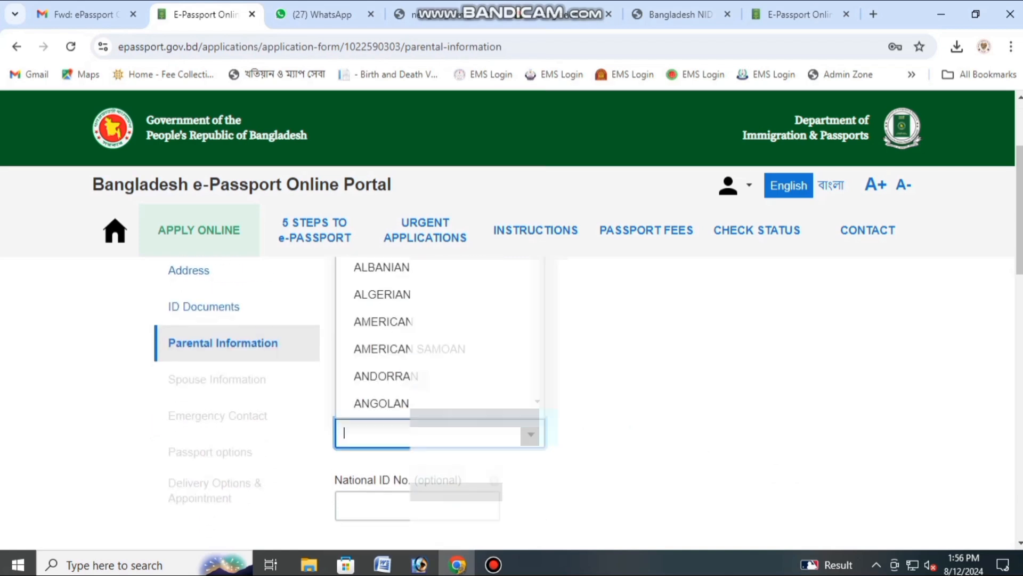
text(BAN)
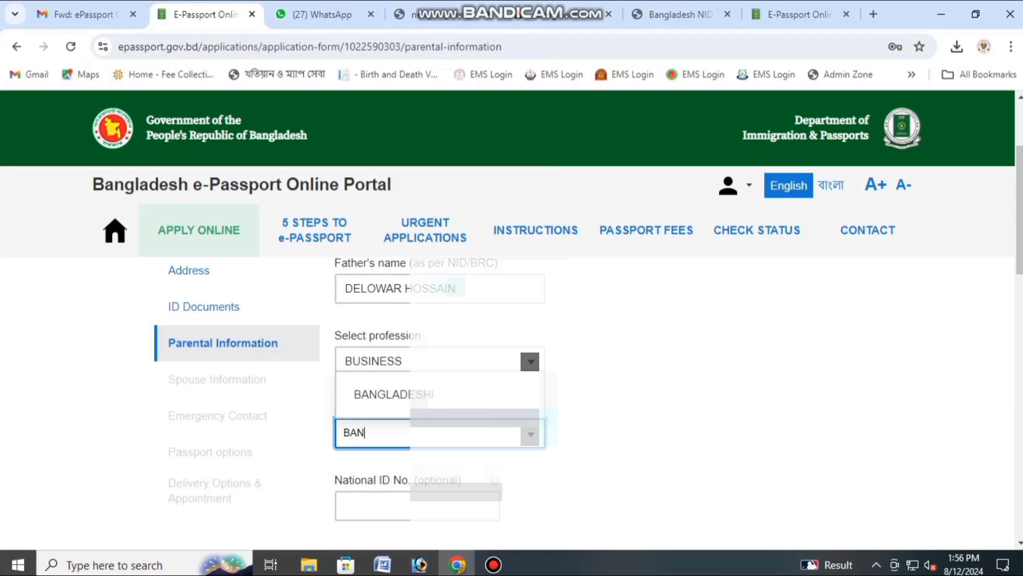
key(Return)
scroll(439, 416, down, 3)
key(Tab)
key(Tab)
key(Tab)
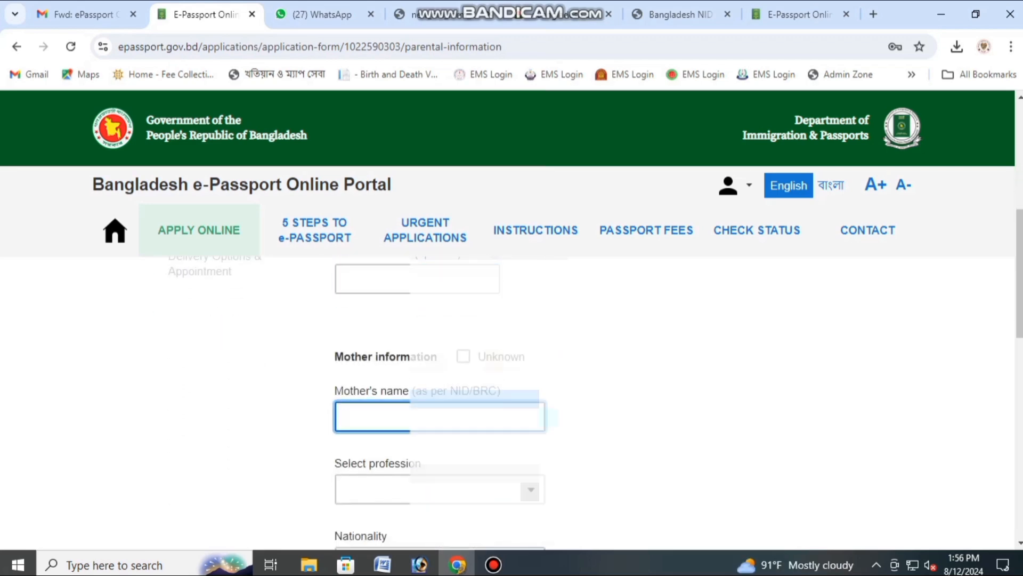
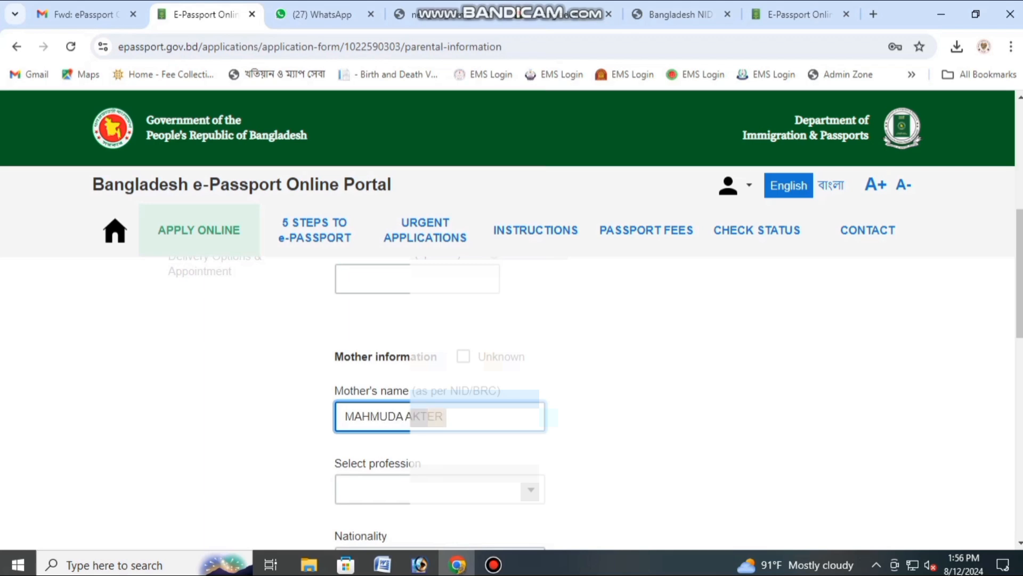
Step: Enter the mother's name, with profession HOUSE WIFE and nationality BANGLADESHI
key(Tab)
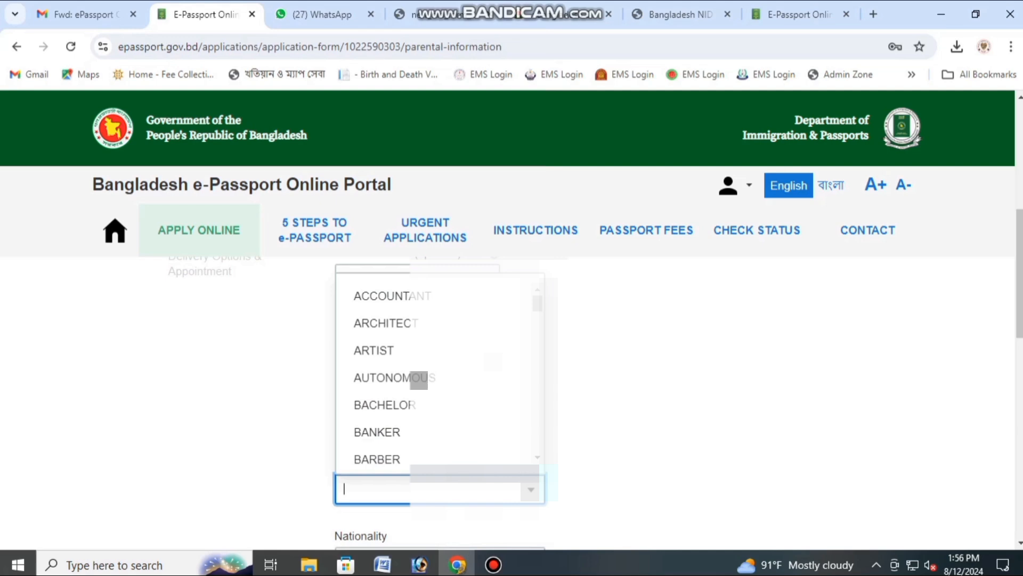
text(H)
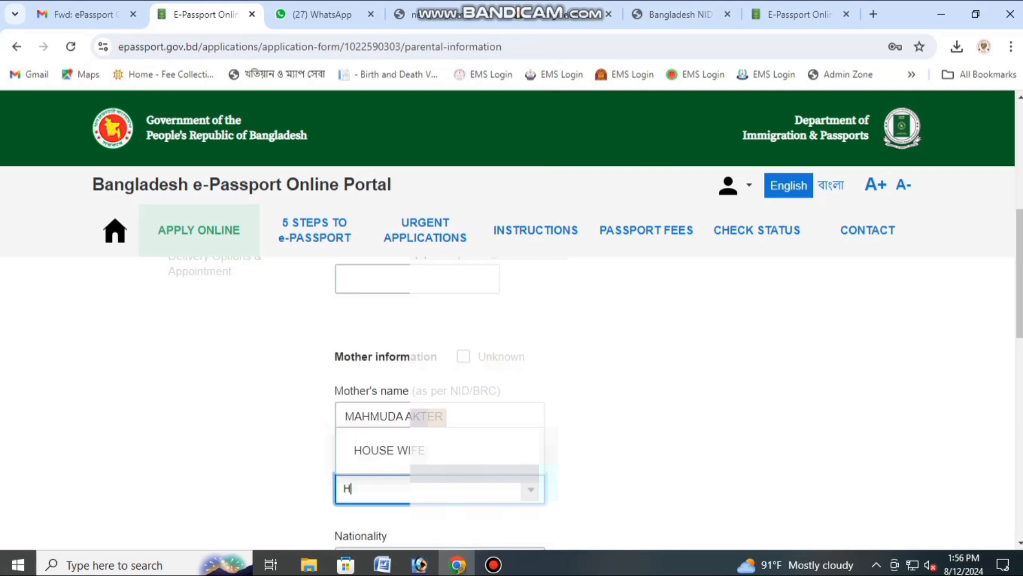
key(Return)
scroll(512, 373, down, 3)
key(Tab)
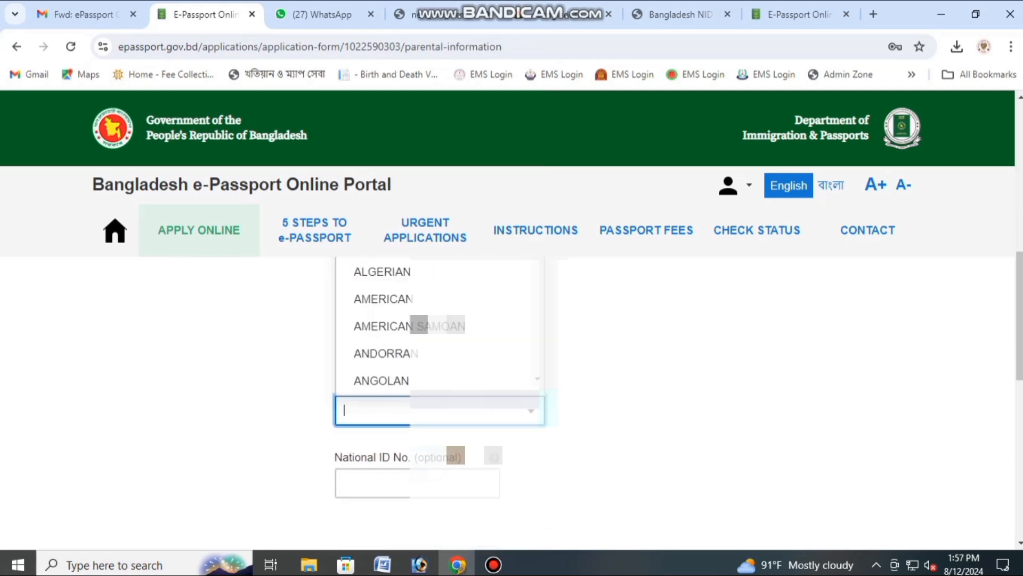
text(BAN)
key(Return)
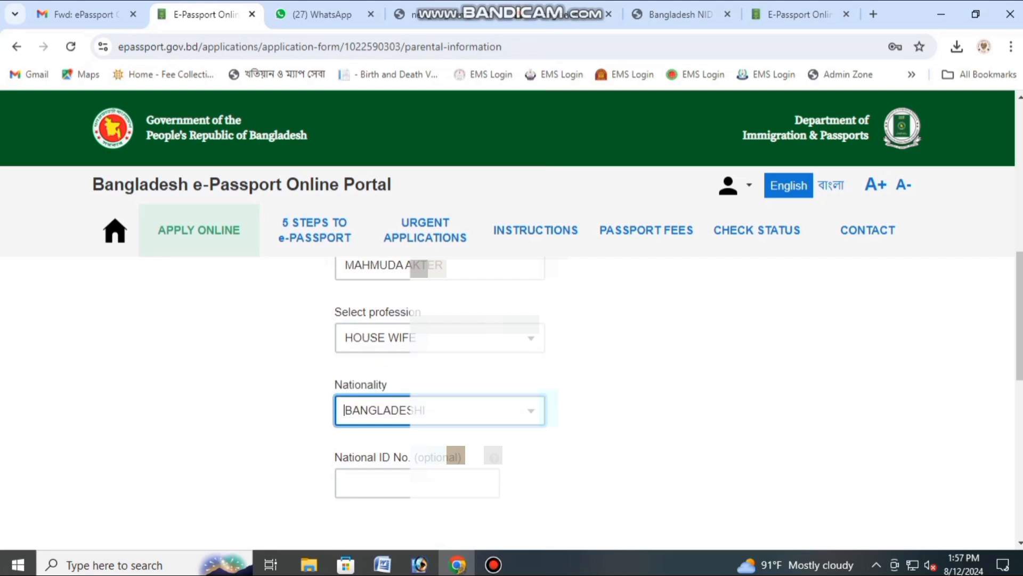
Step: Add the mother's National ID number and save the parental information
key(Tab)
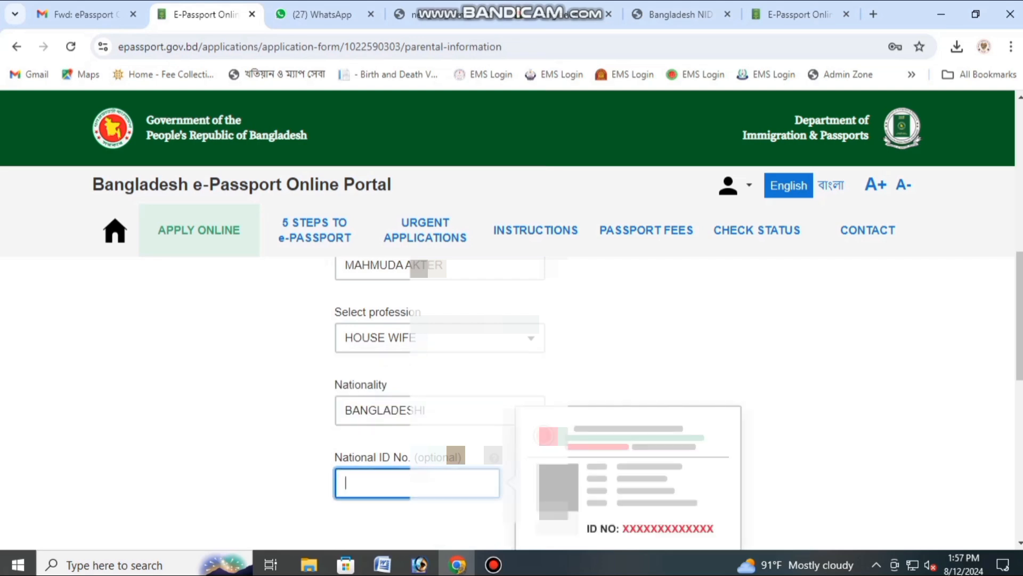
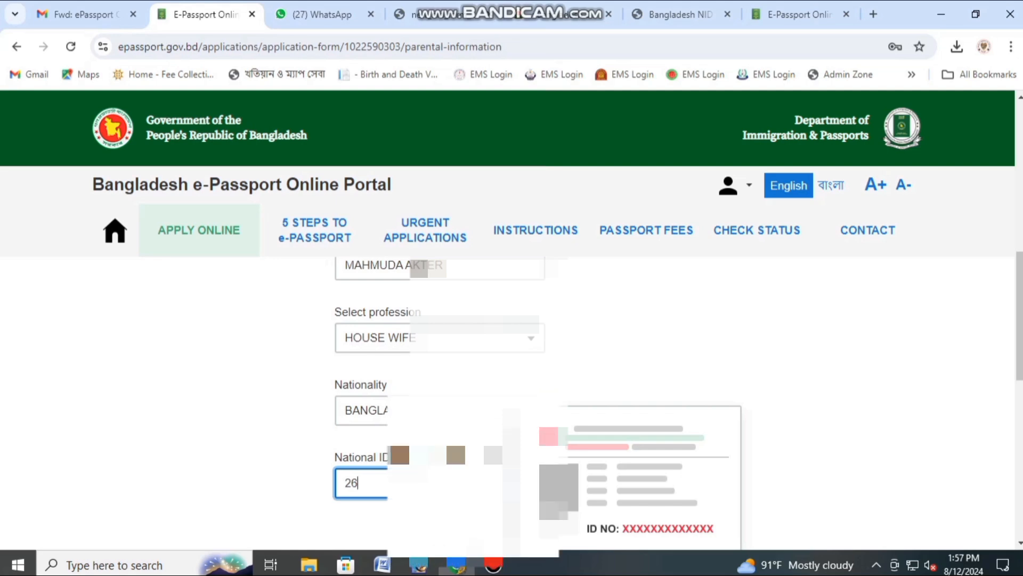
scroll(512, 373, down, 6)
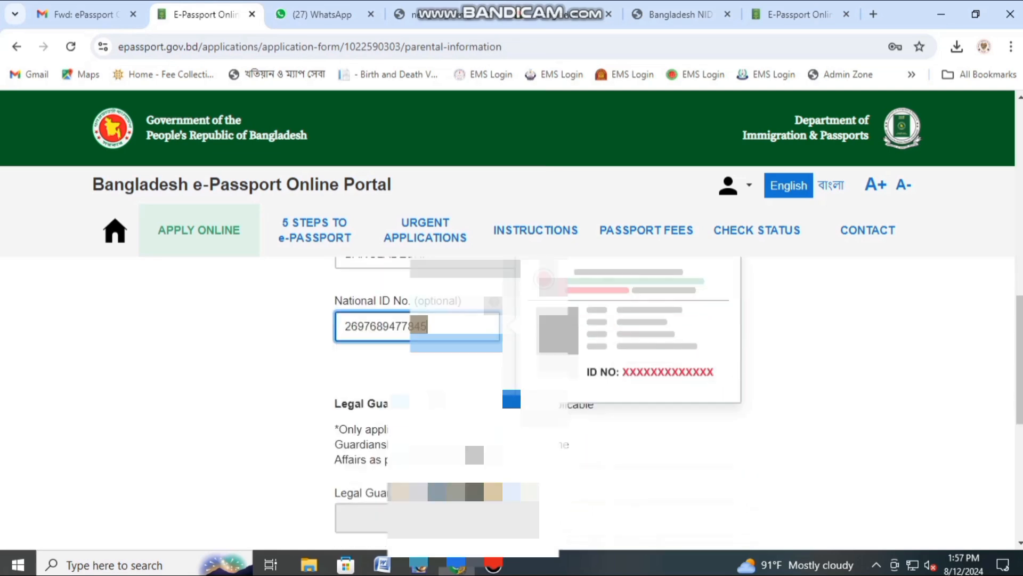
scroll(511, 373, down, 3)
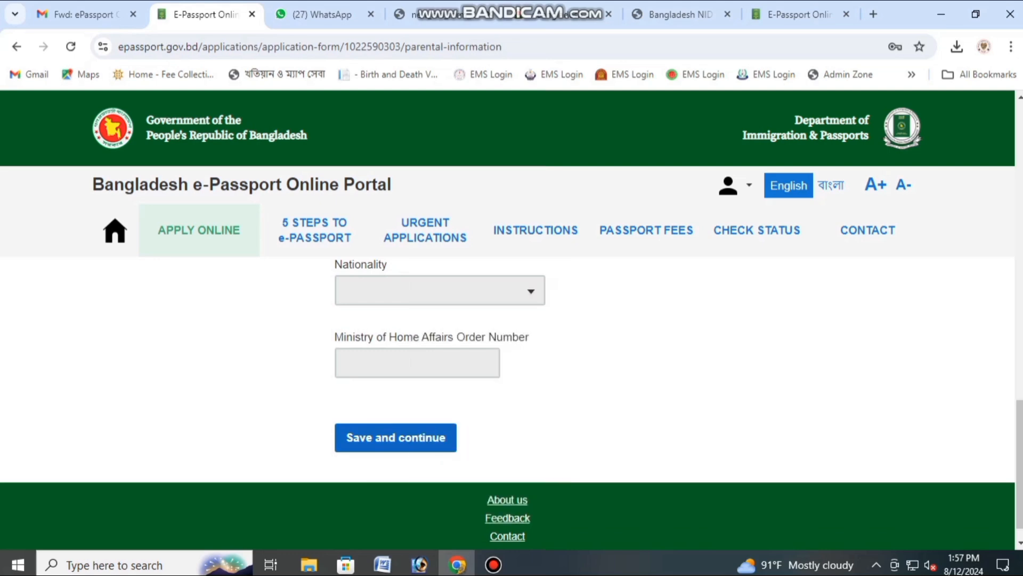
click(396, 437)
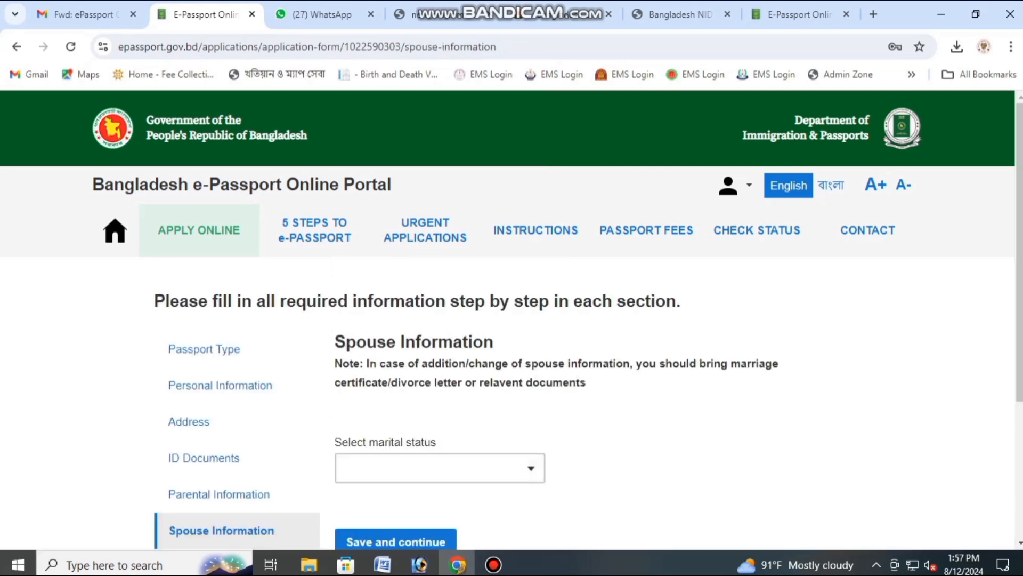
Step: Set marital status to SINGLE and save the spouse information
click(440, 468)
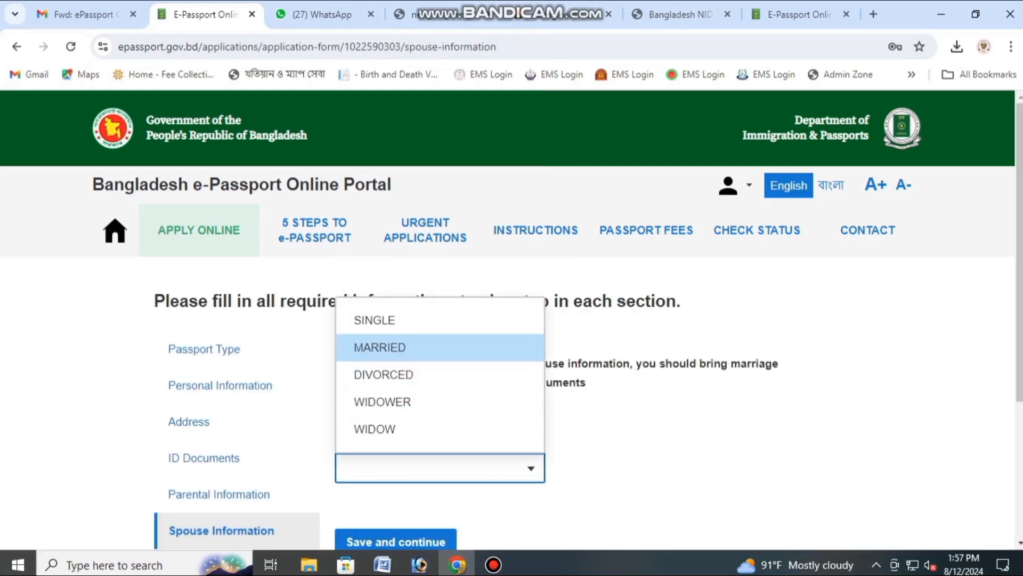
click(395, 320)
scroll(405, 368, down, 2)
click(395, 391)
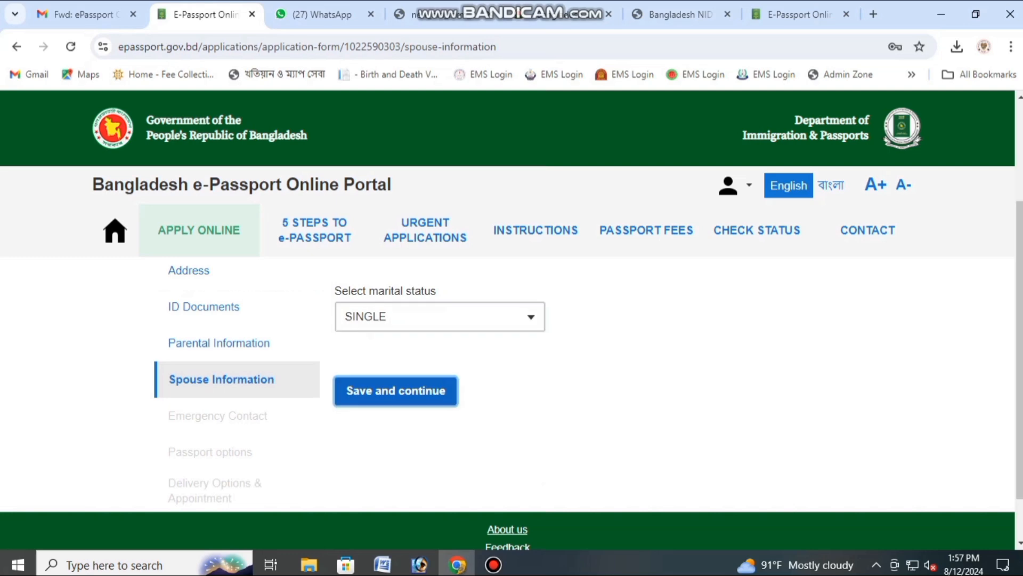
Step: Choose MOTHER as the emergency contact relationship
click(427, 425)
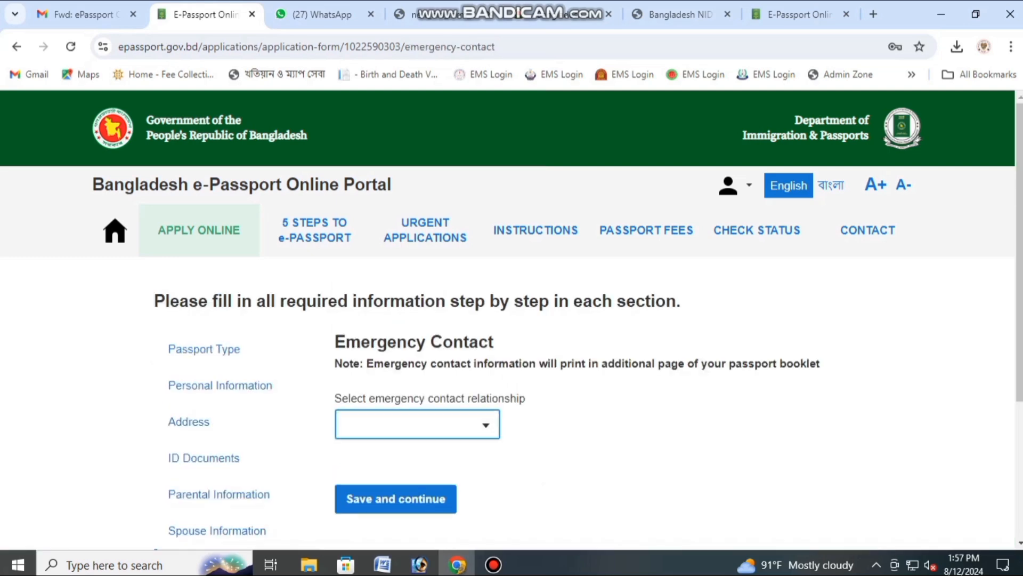
text(MO)
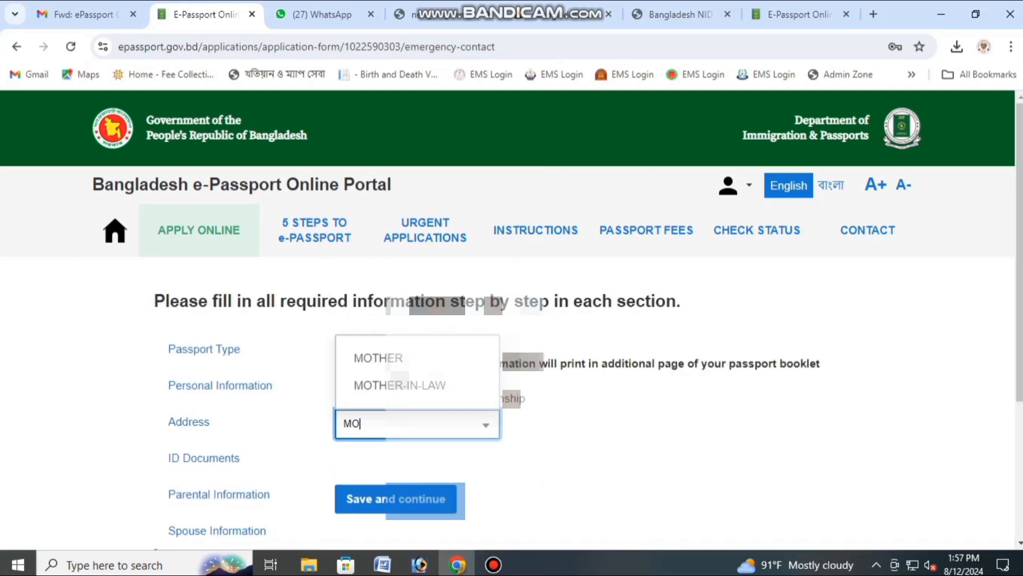
key(Return)
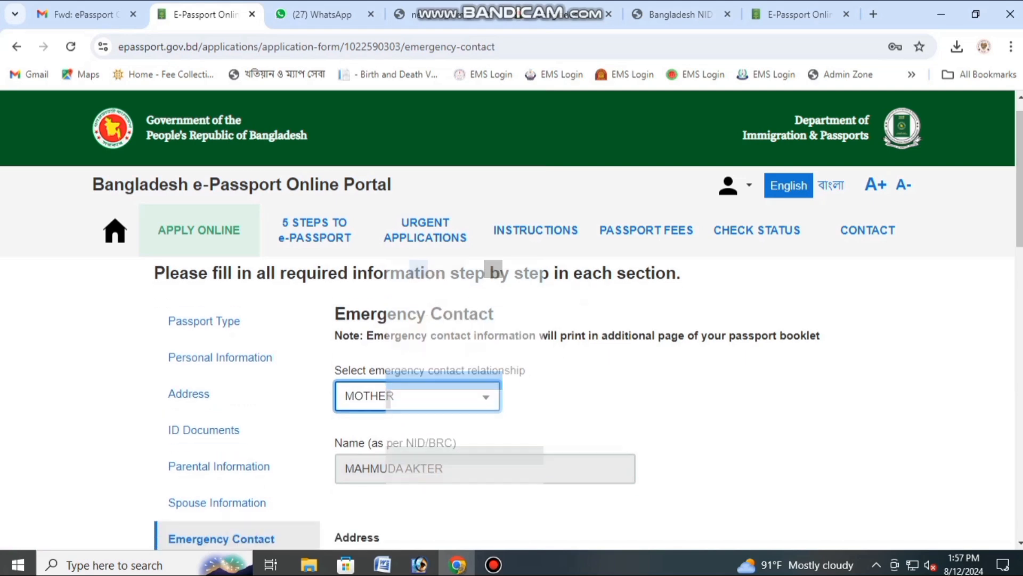
Step: Set the contact's district to DHAKA and enter the house and street address
scroll(485, 373, down, 3)
scroll(464, 467, down, 1)
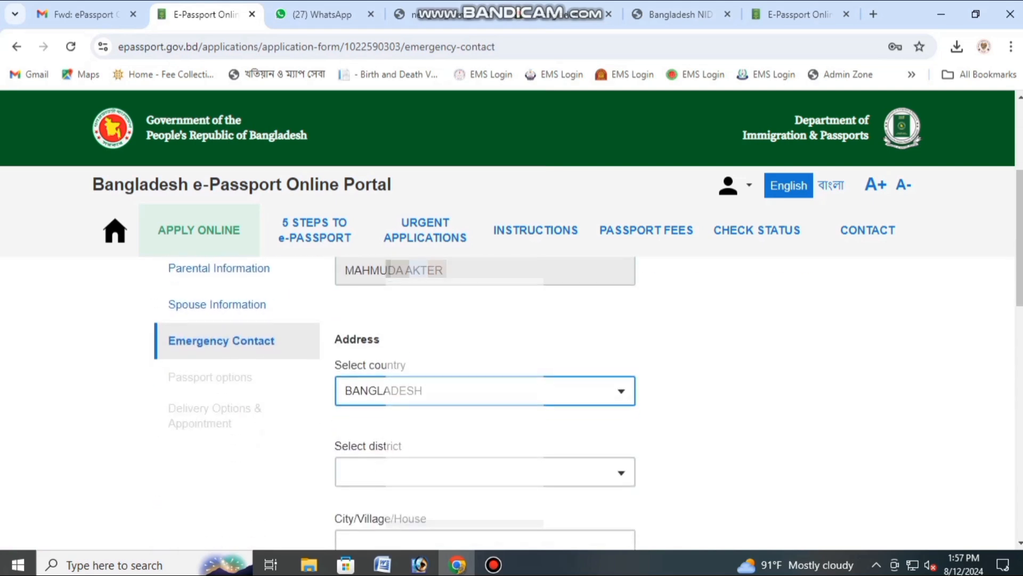
click(464, 471)
text(DHA)
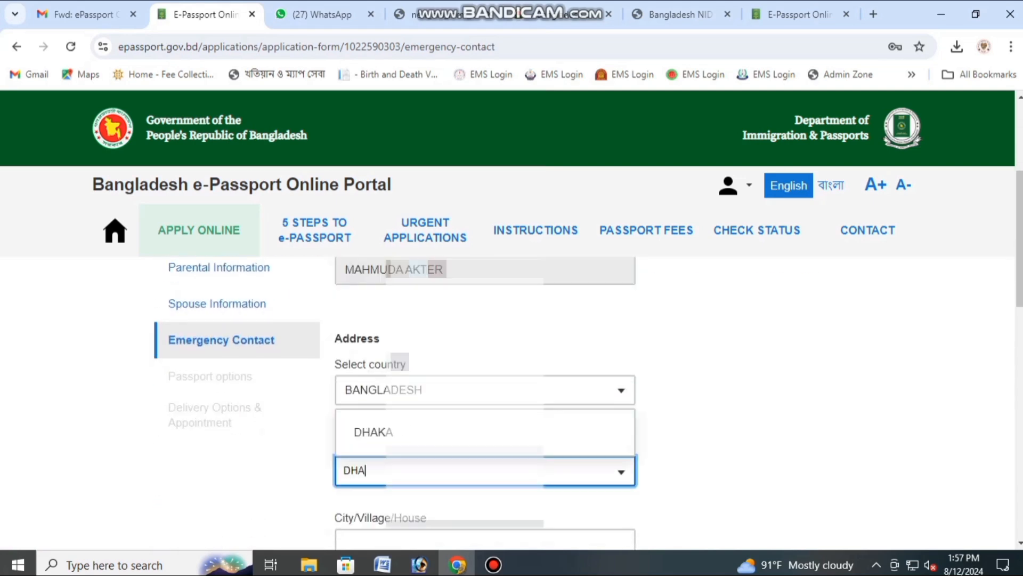
key(Return)
scroll(464, 467, down, 2)
click(464, 393)
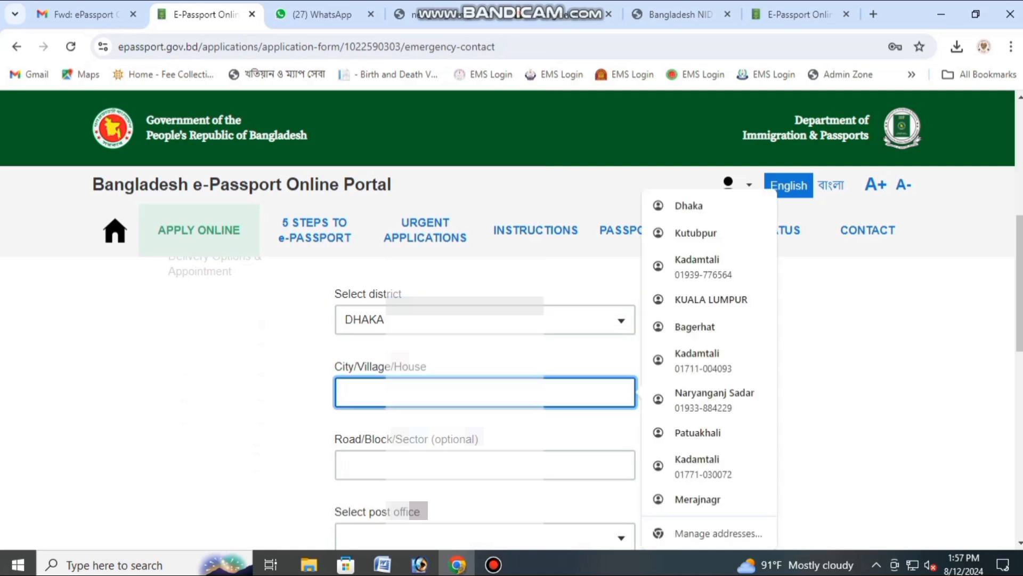
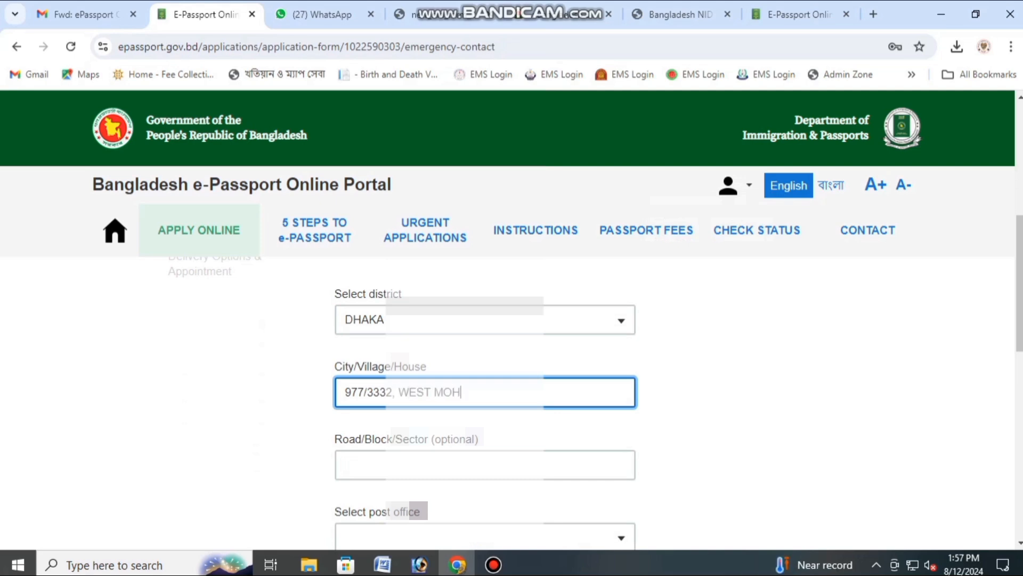
Step: Pick the contact's post office and police station from the filtered lists
scroll(485, 462, down, 1)
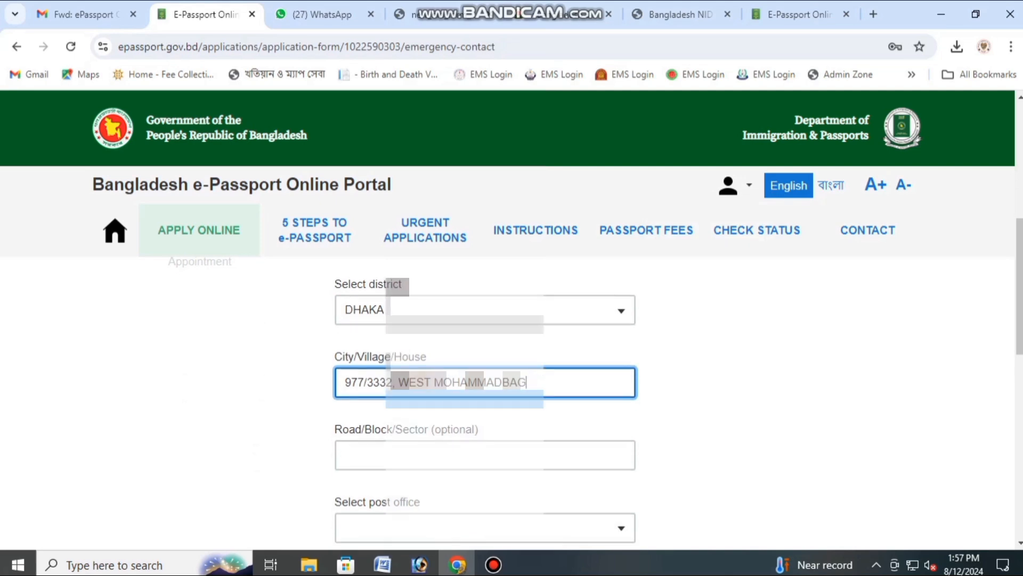
click(485, 462)
text(MER)
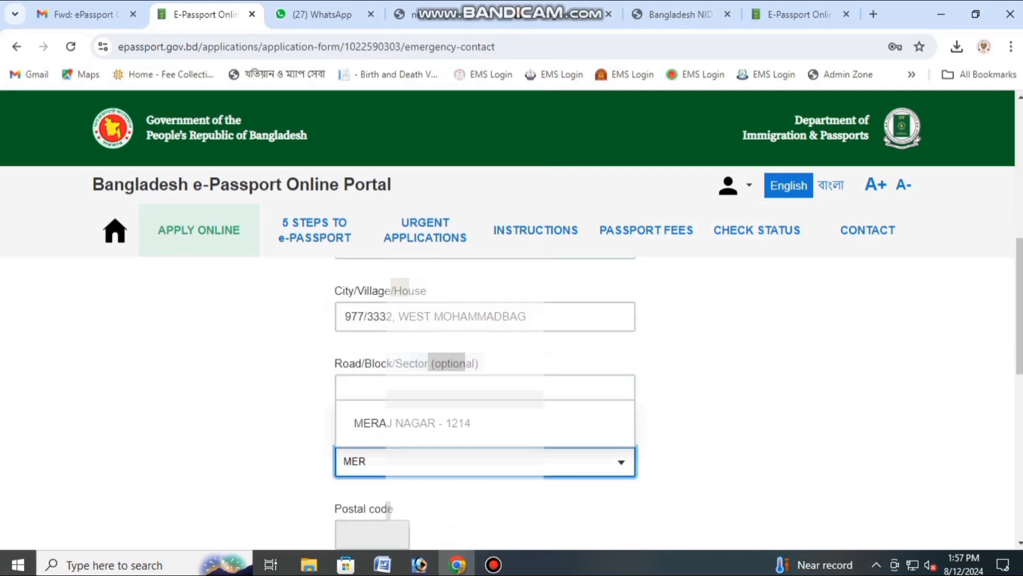
key(Return)
scroll(485, 448, down, 2)
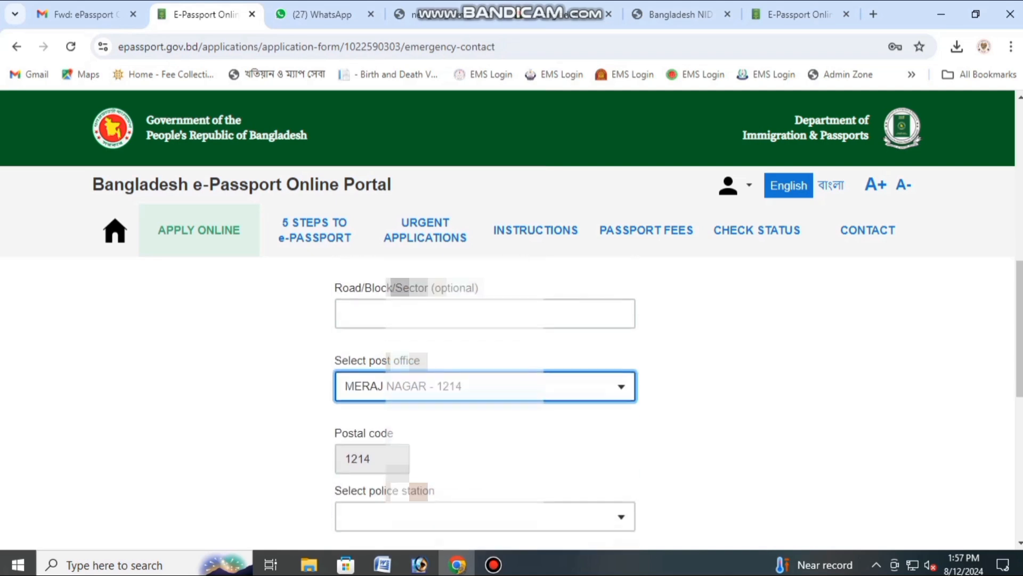
click(485, 441)
text(KAD)
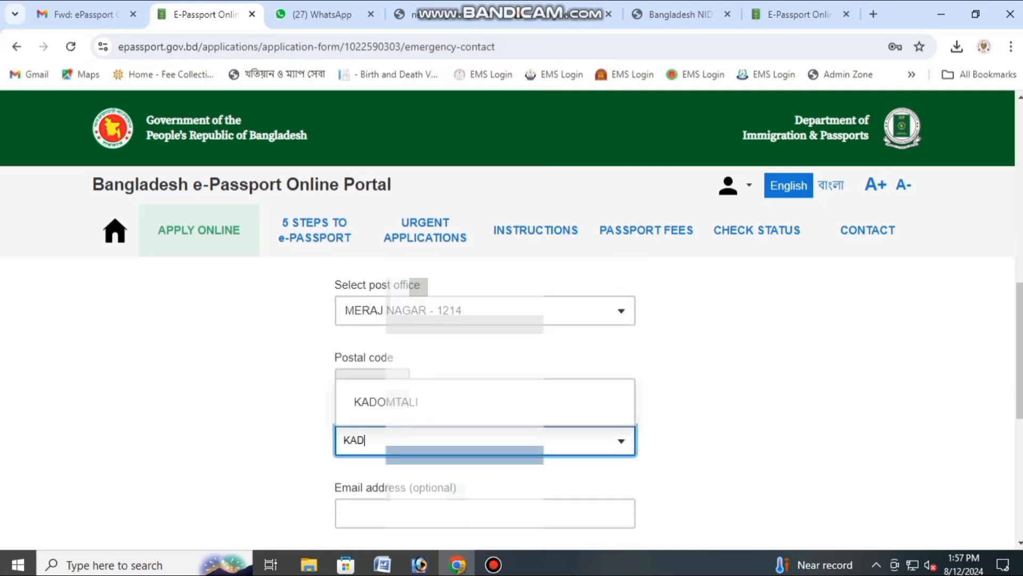
key(Return)
Step: Enter the contact phone number and enable SMS application status updates
scroll(485, 445, down, 3)
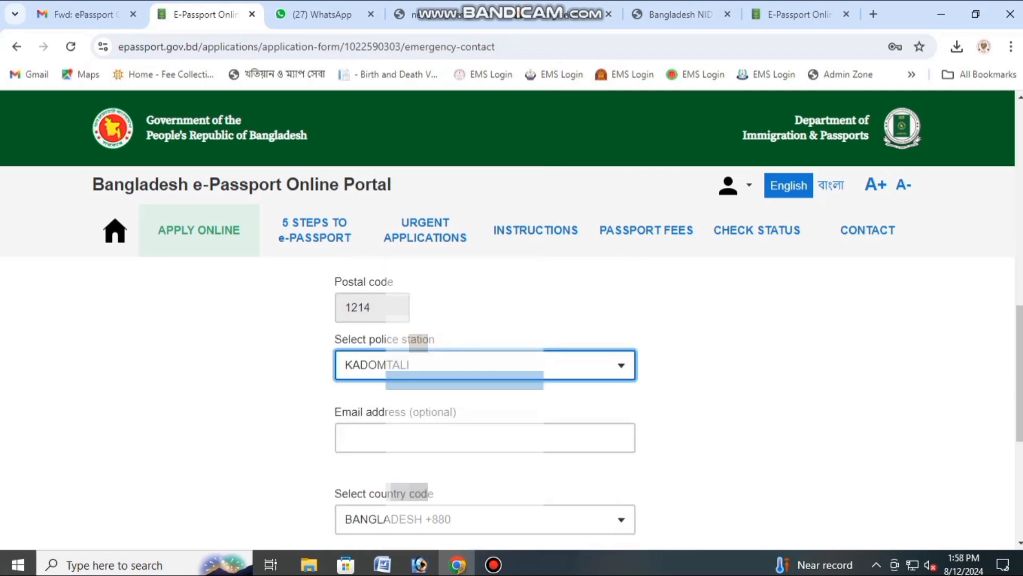
scroll(485, 449, down, 1)
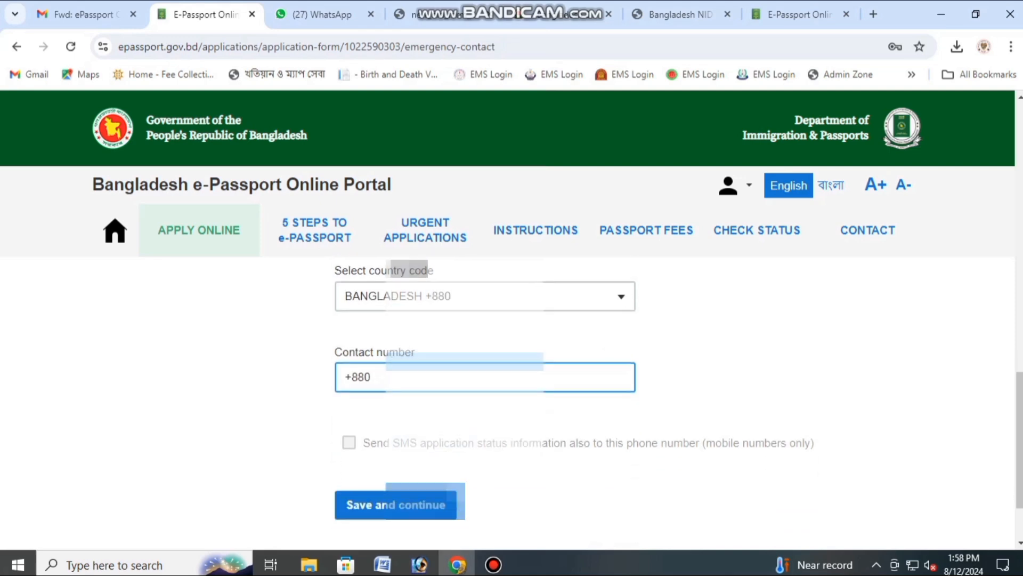
click(485, 373)
text(1)
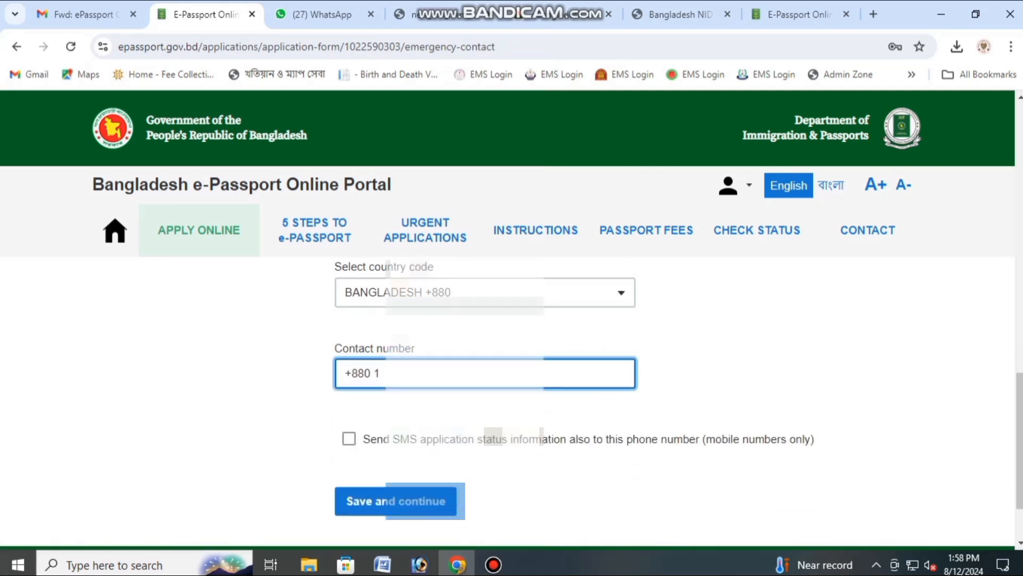
text(620)
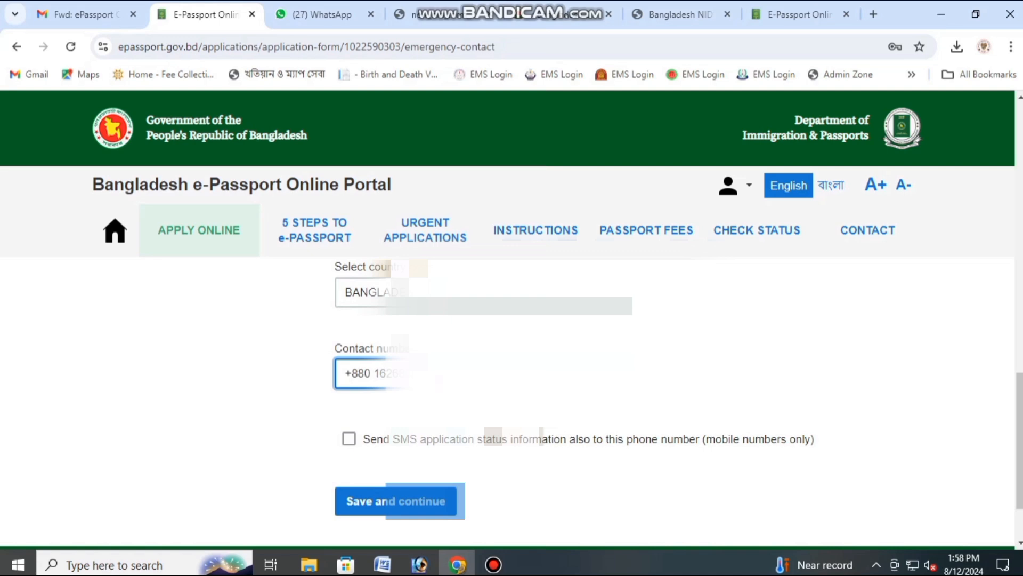
click(469, 439)
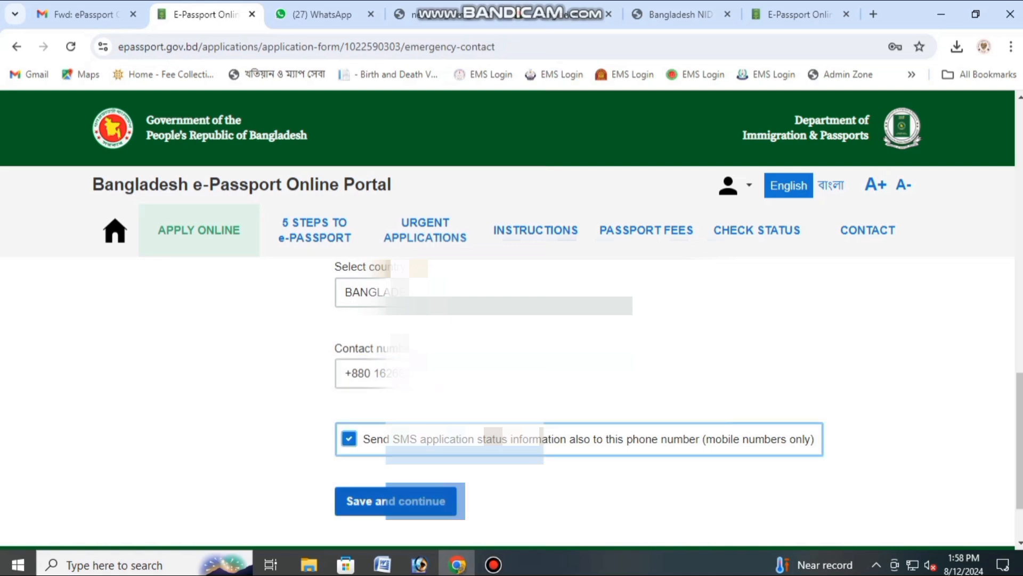
Step: Save the emergency contact and choose 10-year passport validity
click(414, 502)
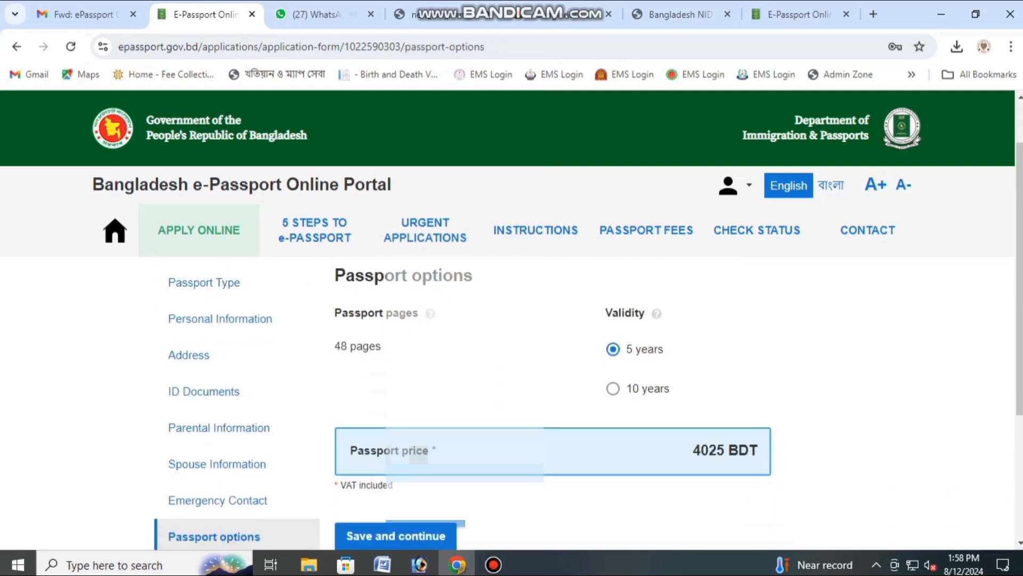
click(613, 380)
scroll(613, 380, down, 2)
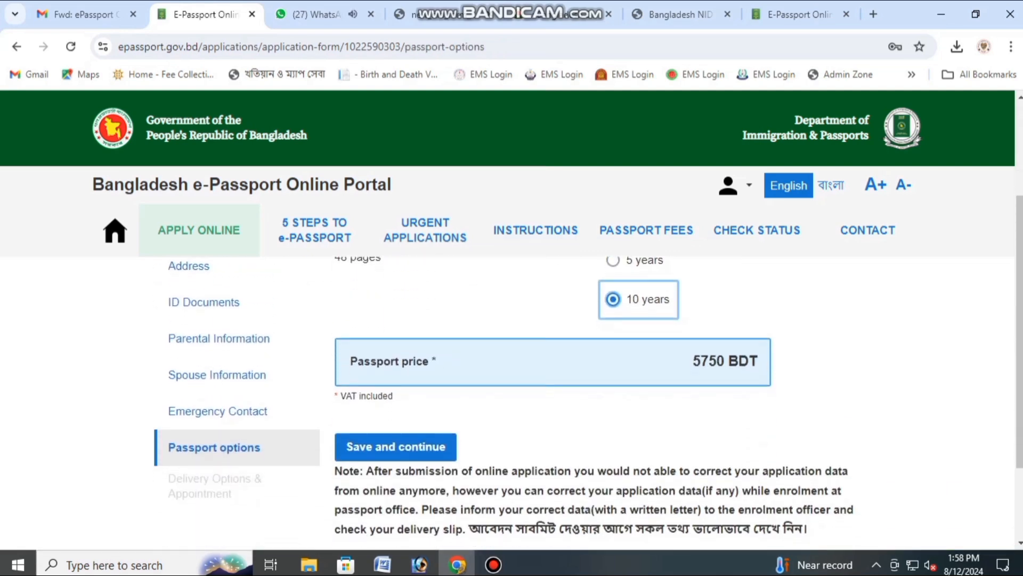
scroll(613, 380, up, 1)
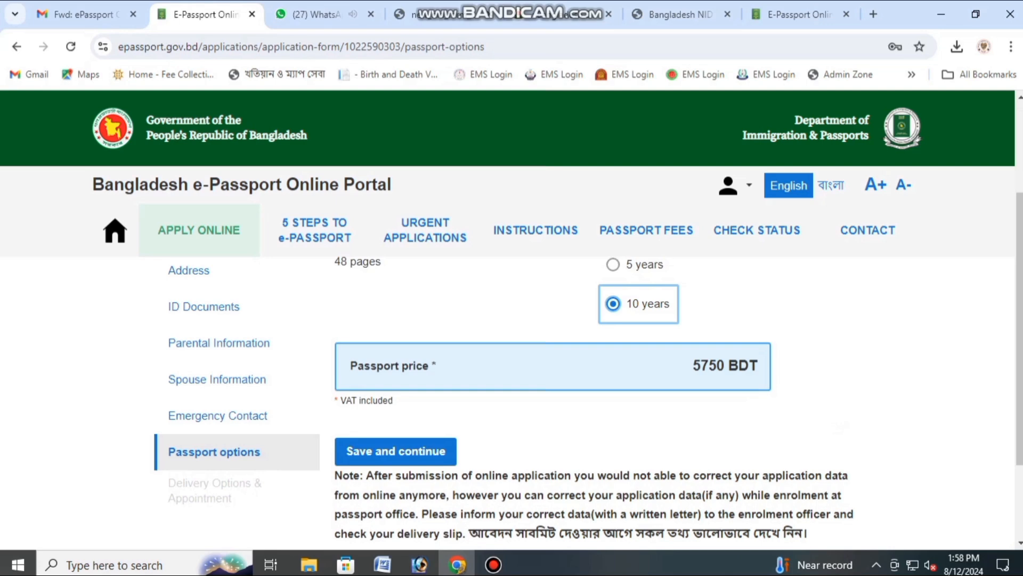
scroll(405, 451, down, 1)
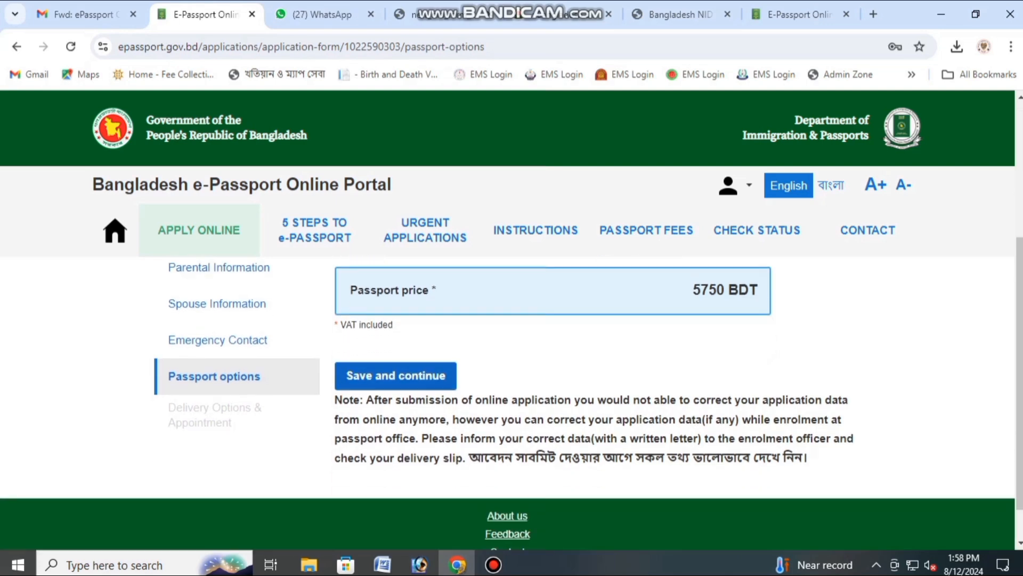
click(396, 375)
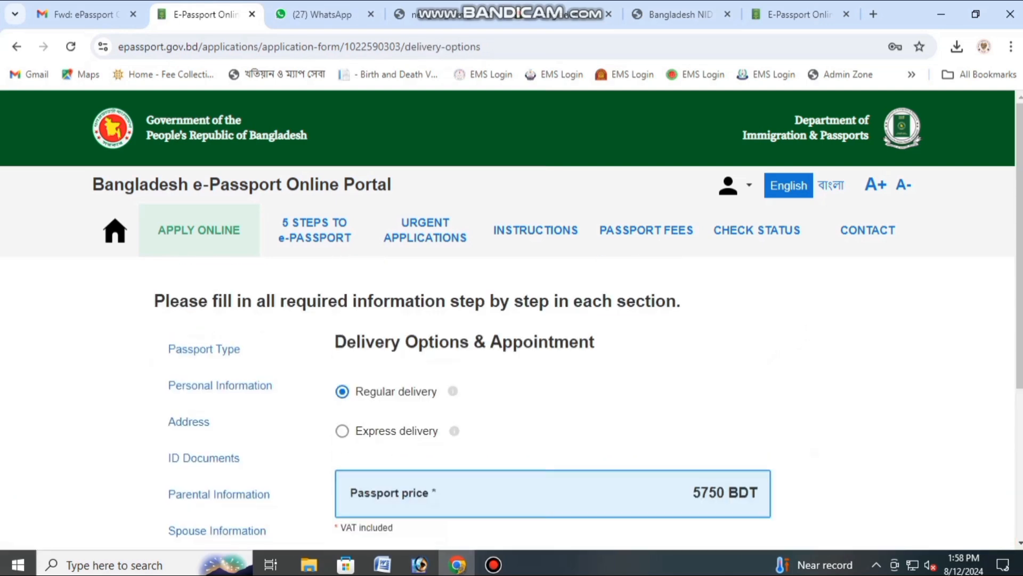
Step: Book the appointment for 14 August at 11:30 and save it
scroll(512, 373, down, 5)
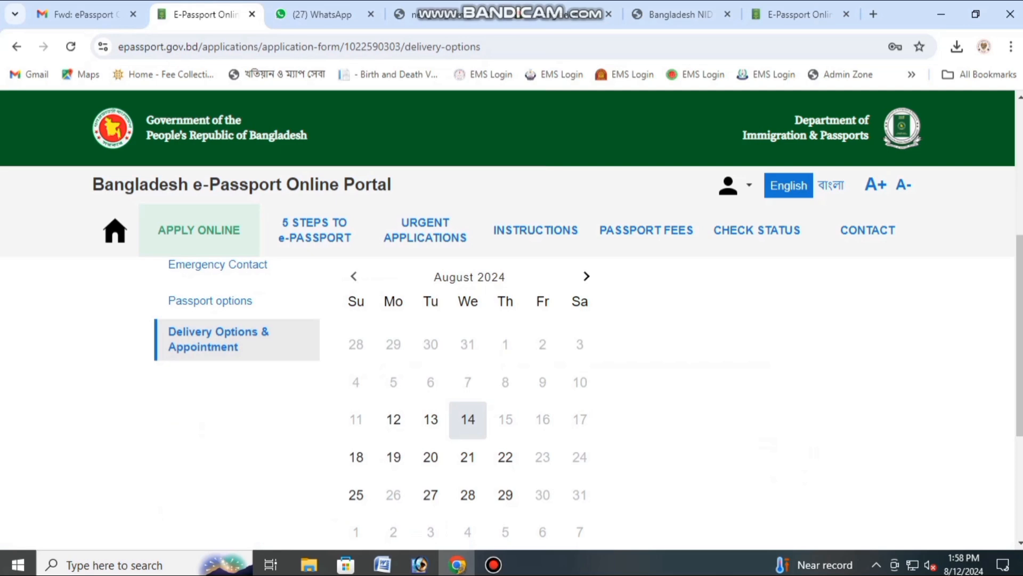
click(468, 420)
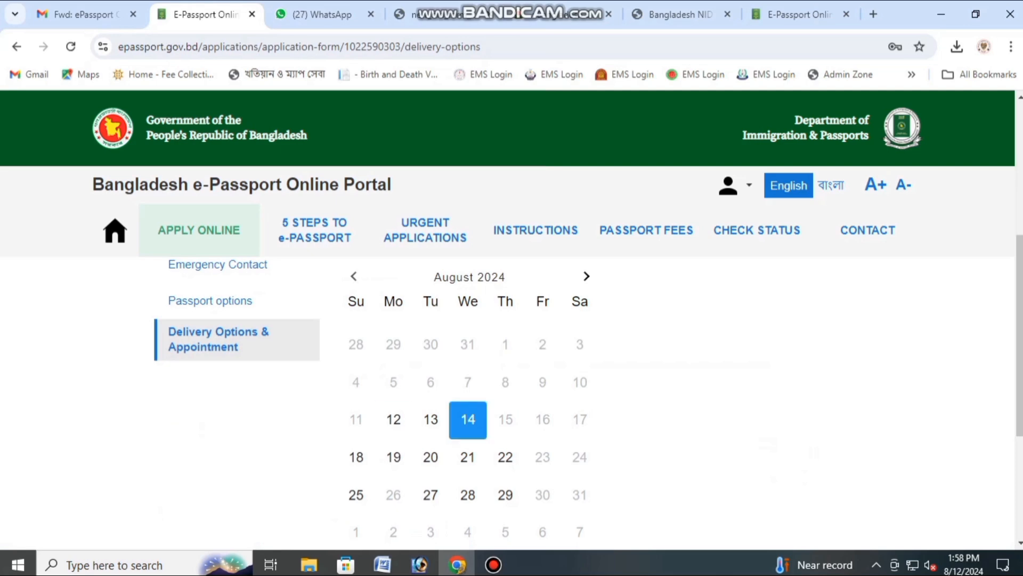
scroll(468, 419, down, 1)
scroll(468, 419, up, 3)
scroll(468, 419, down, 1)
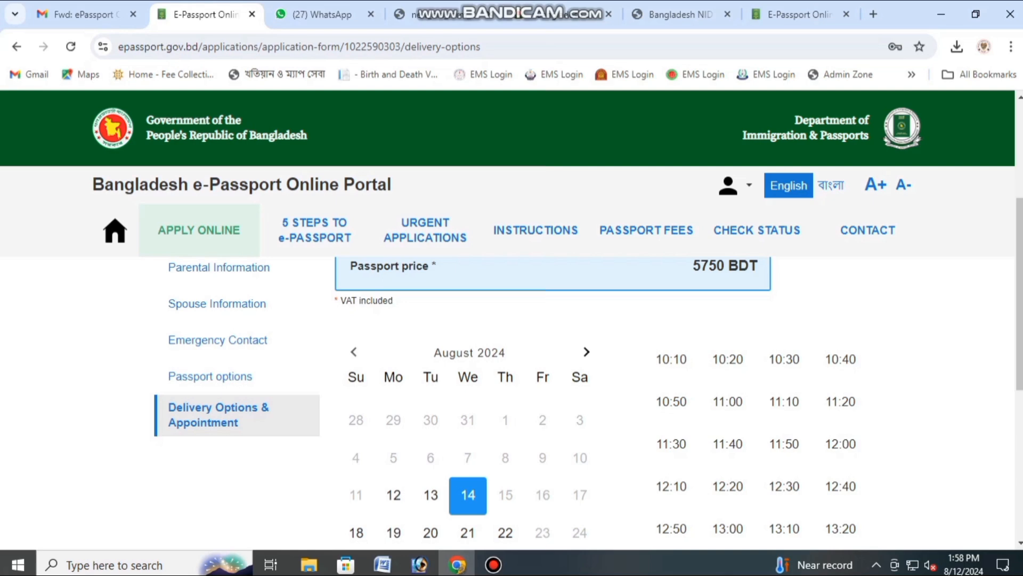
click(671, 444)
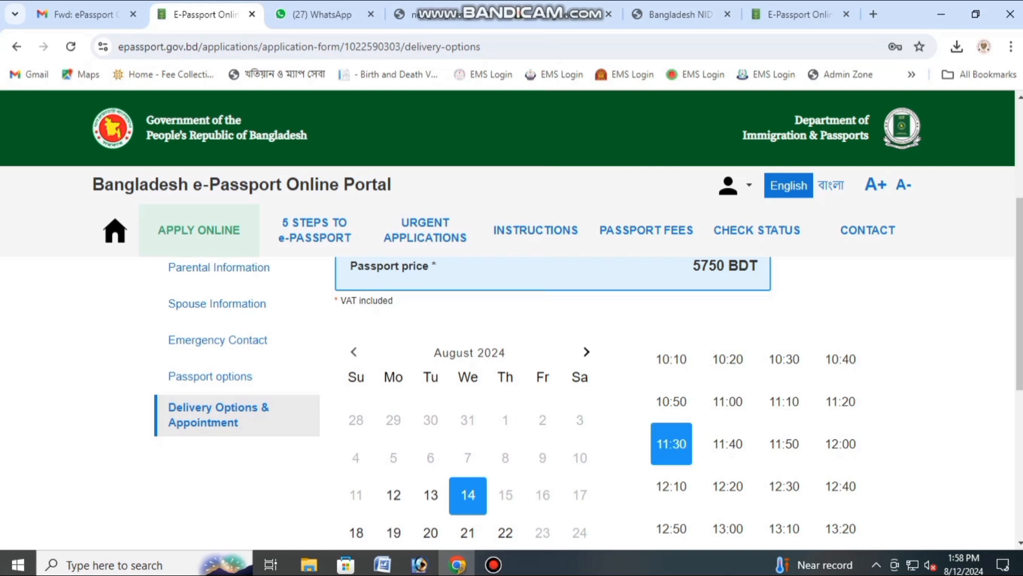
scroll(511, 399, down, 5)
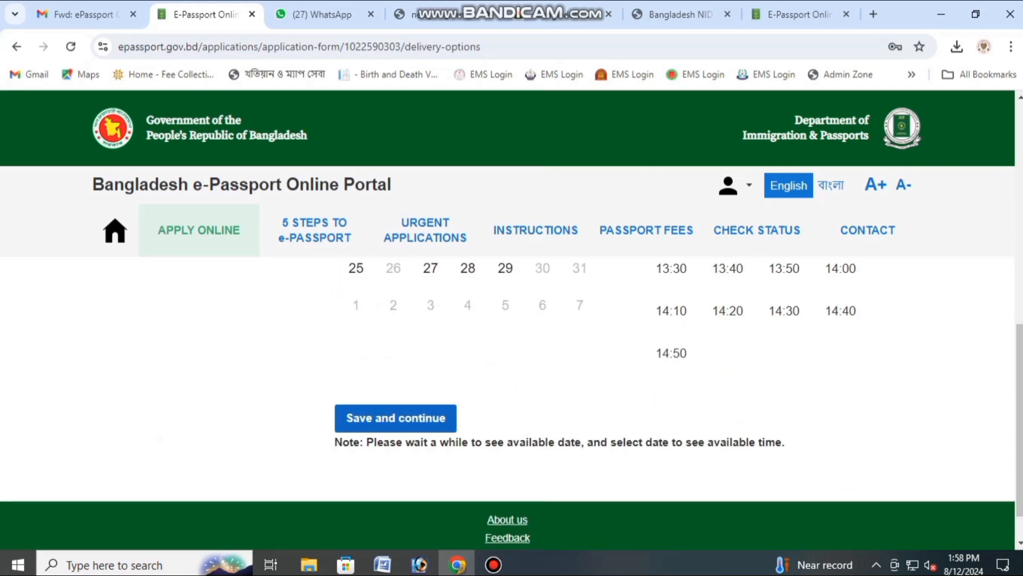
click(396, 419)
Step: Tick the declaration of consent on the application overview
scroll(512, 399, down, 1)
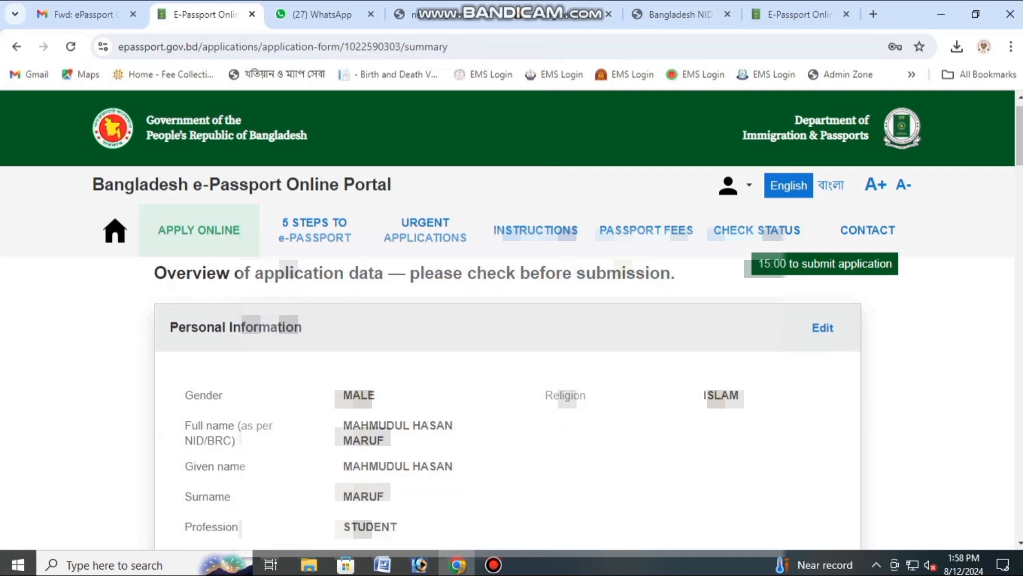
scroll(512, 400, up, 1)
scroll(512, 399, down, 7)
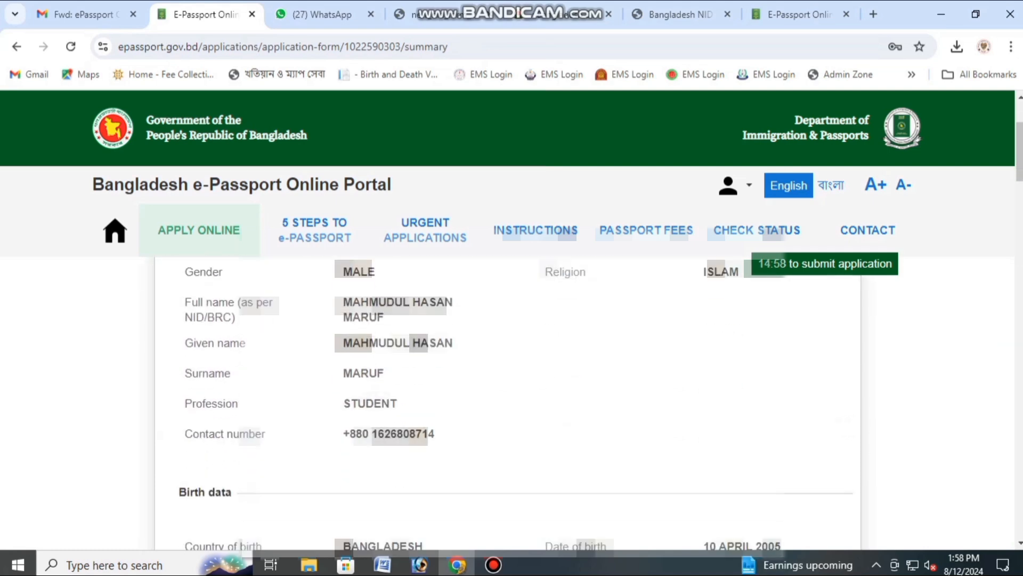
scroll(512, 400, down, 9)
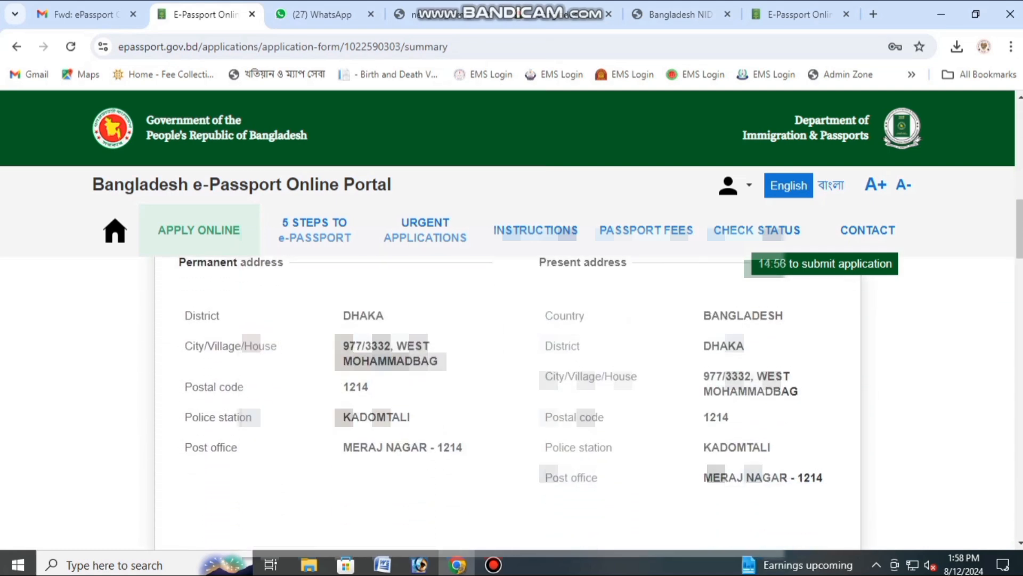
scroll(512, 400, down, 12)
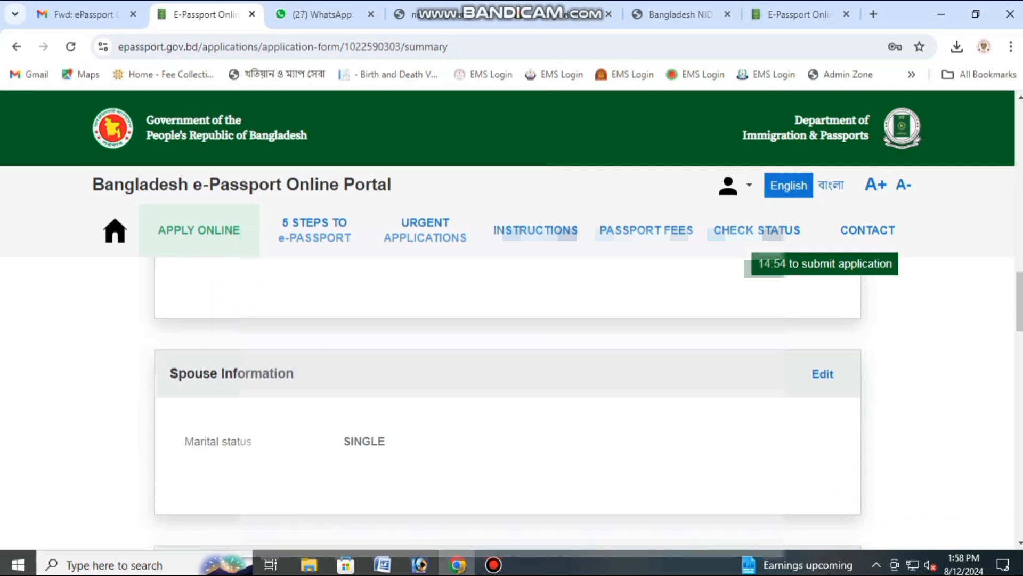
scroll(511, 400, down, 12)
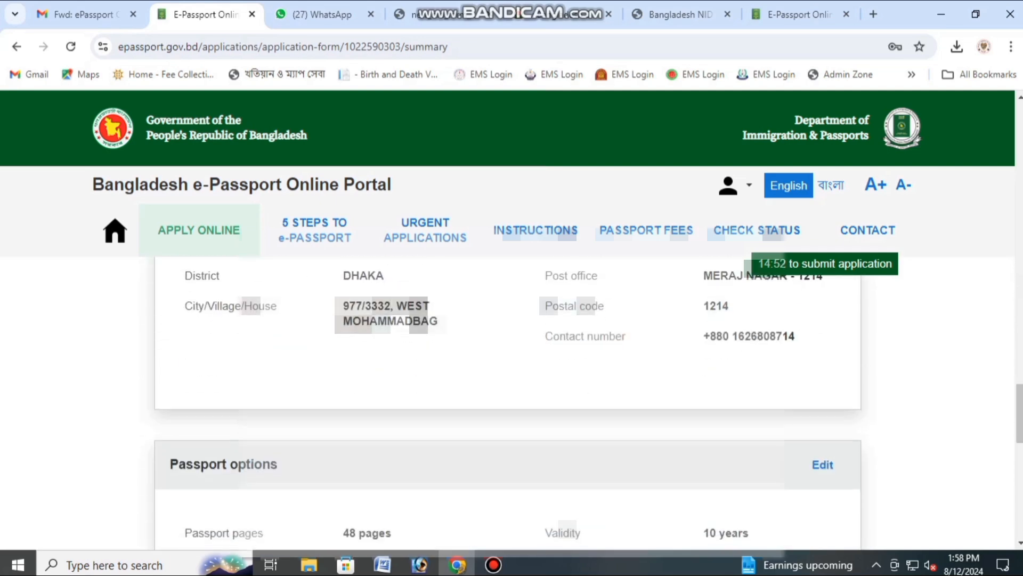
scroll(511, 400, down, 4)
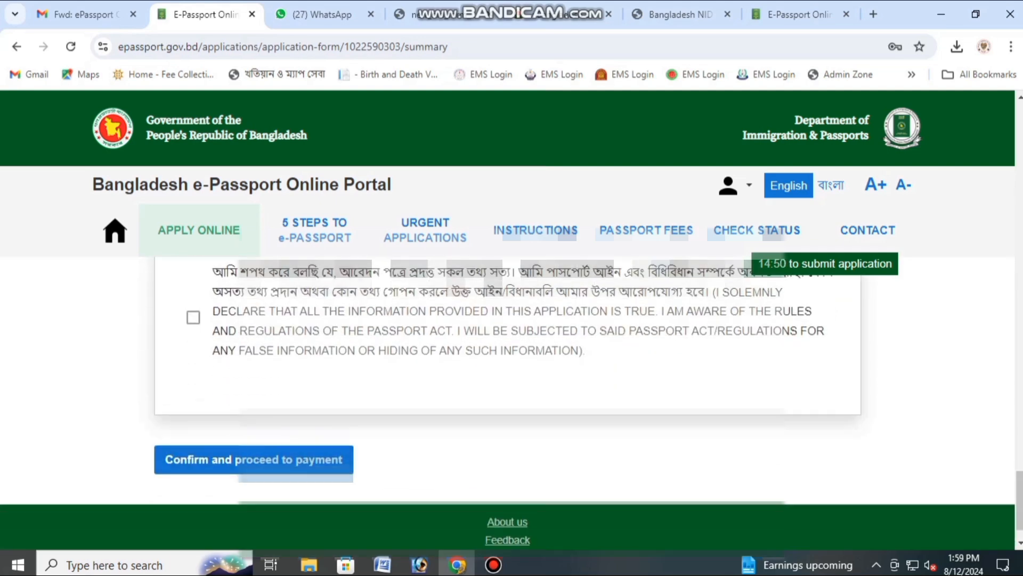
click(193, 317)
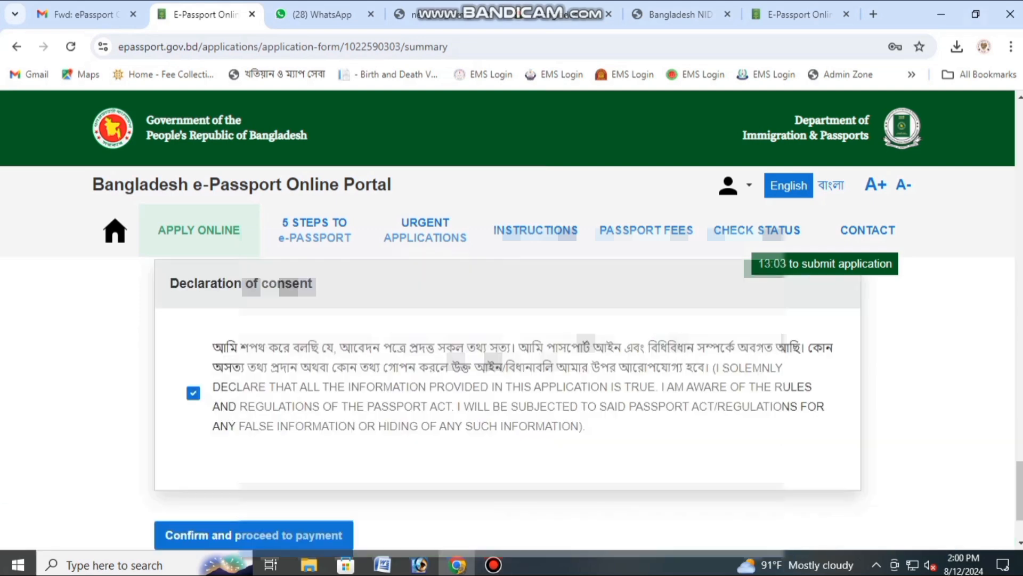
Step: Confirm the application data is correct and proceed to payment
scroll(512, 405, down, 1)
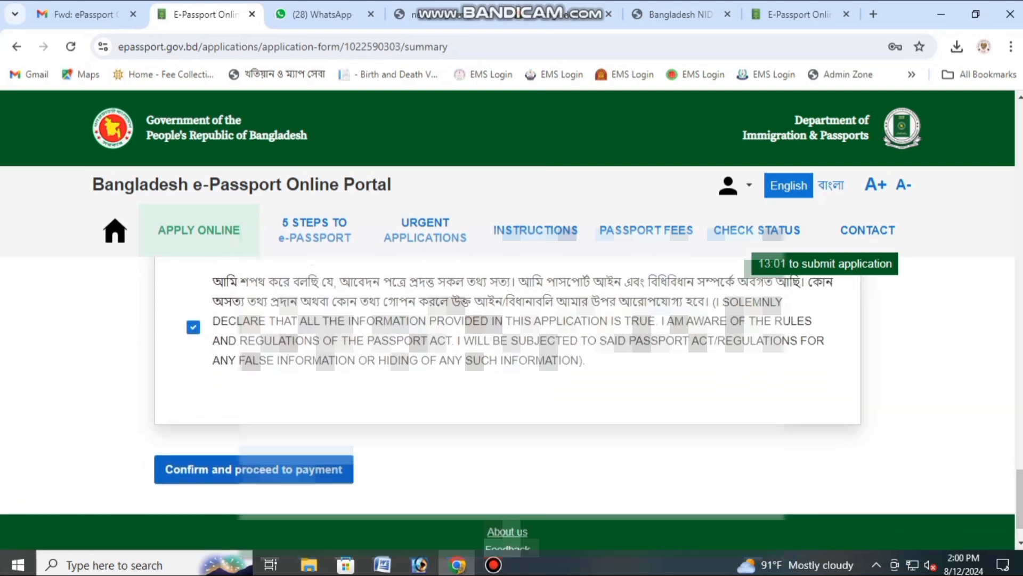
scroll(512, 405, down, 1)
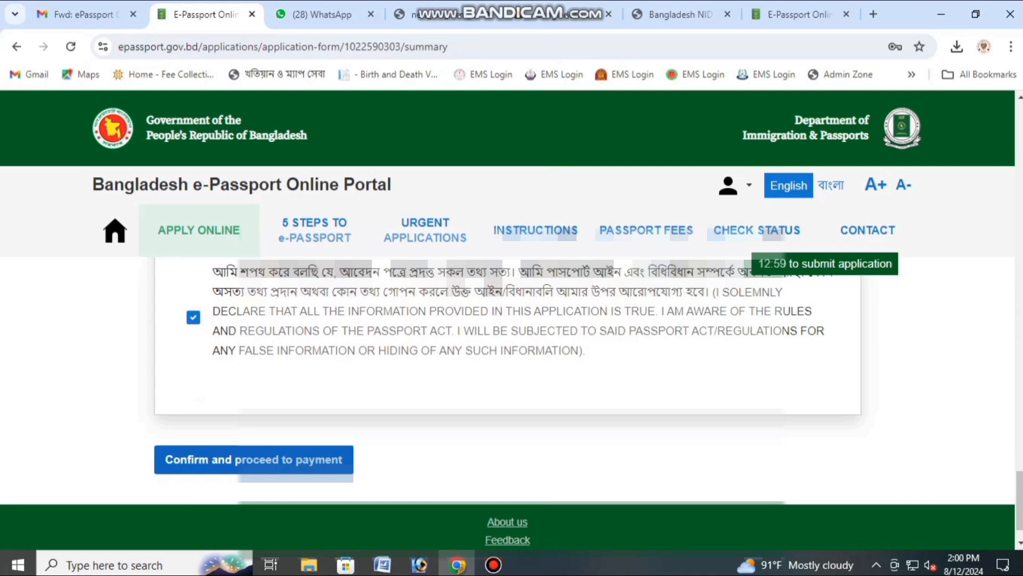
click(235, 459)
click(393, 351)
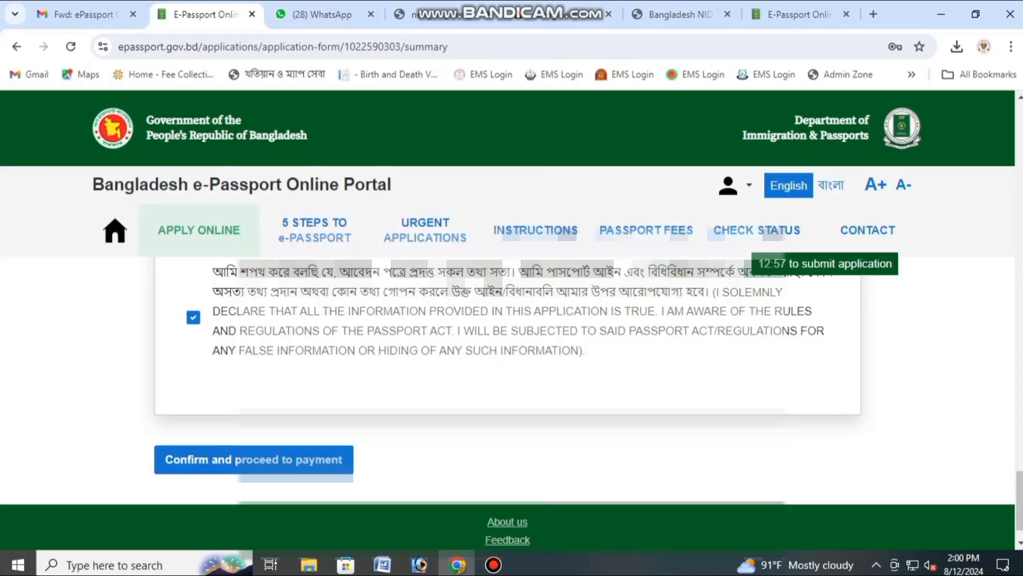
Step: Select Offline payment and continue to finish the application
scroll(511, 400, down, 3)
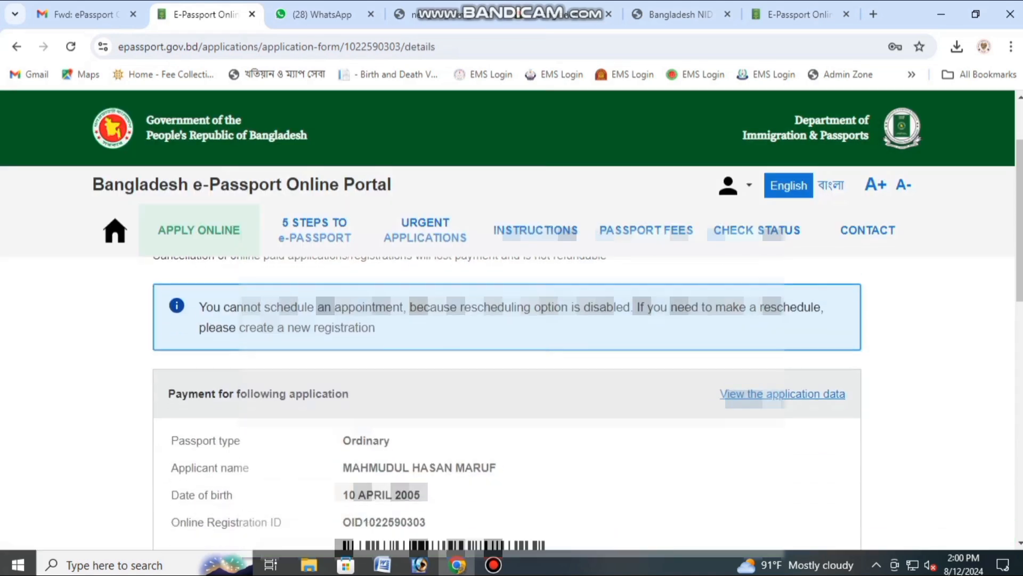
scroll(511, 400, down, 3)
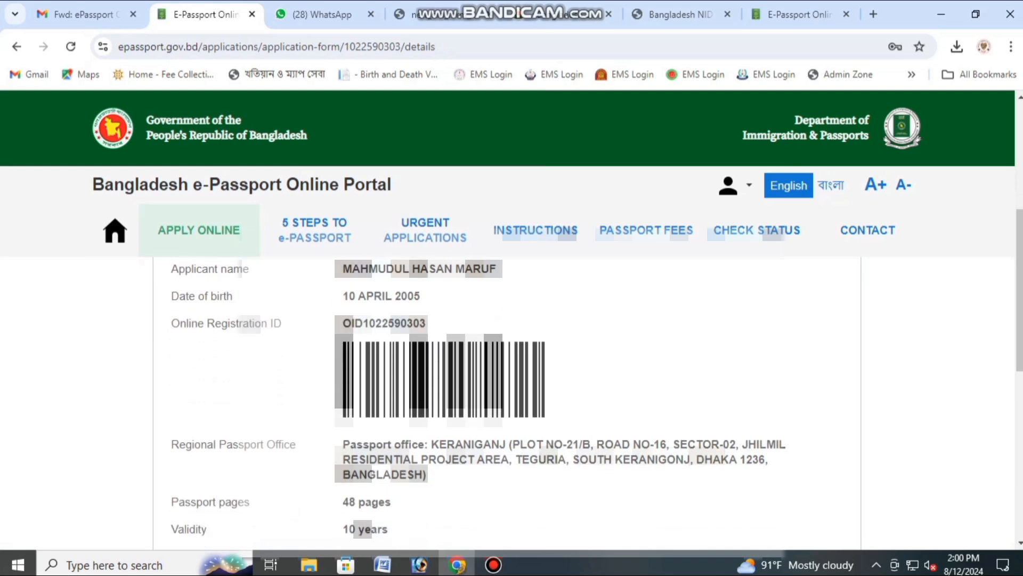
scroll(512, 400, down, 7)
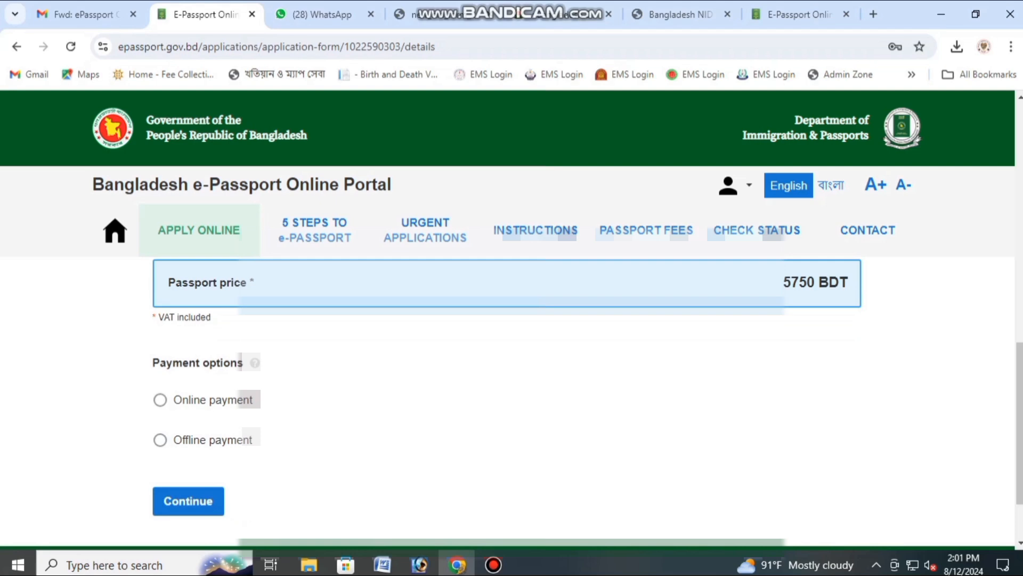
click(160, 439)
scroll(512, 399, down, 3)
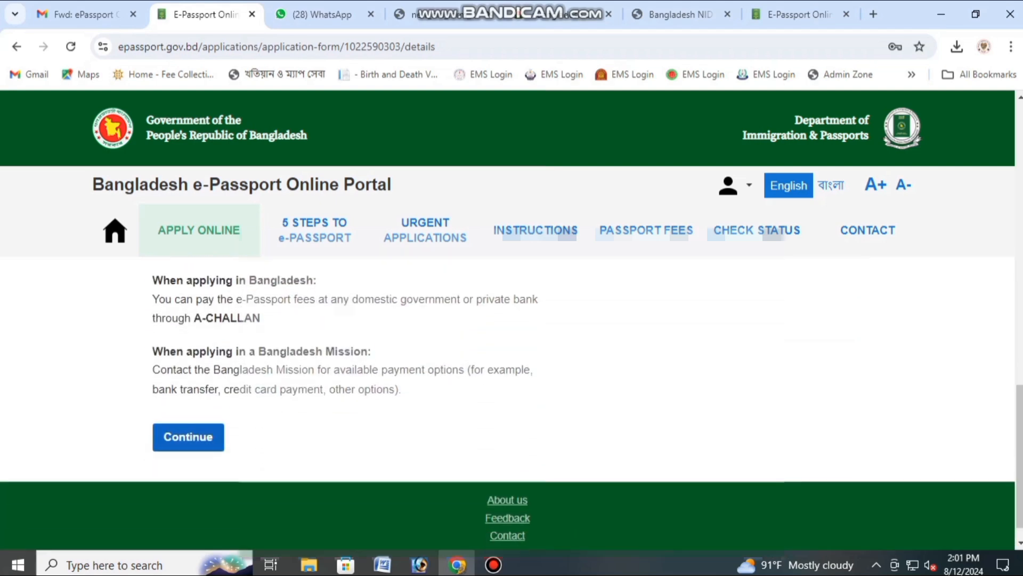
scroll(512, 400, up, 1)
scroll(512, 400, up, 1)
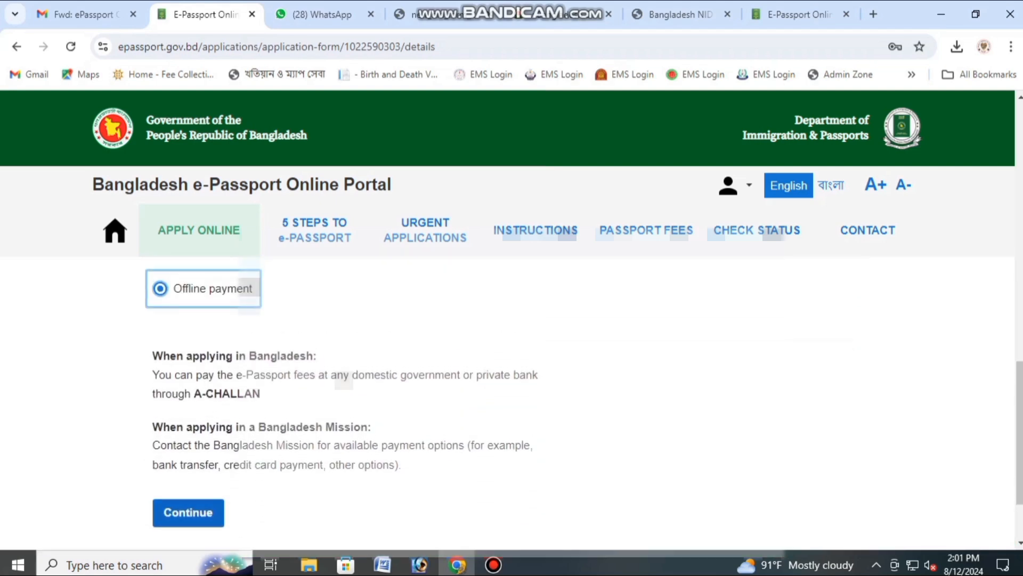
key(Tab)
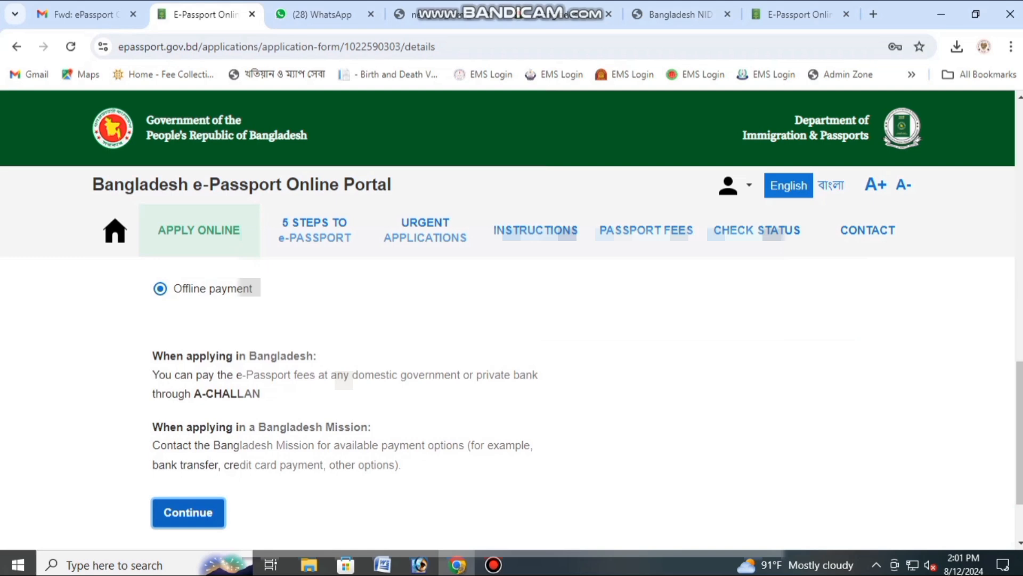
key(Return)
Step: Print the submitted application's summary and open the downloaded registration form PDF
scroll(511, 400, down, 2)
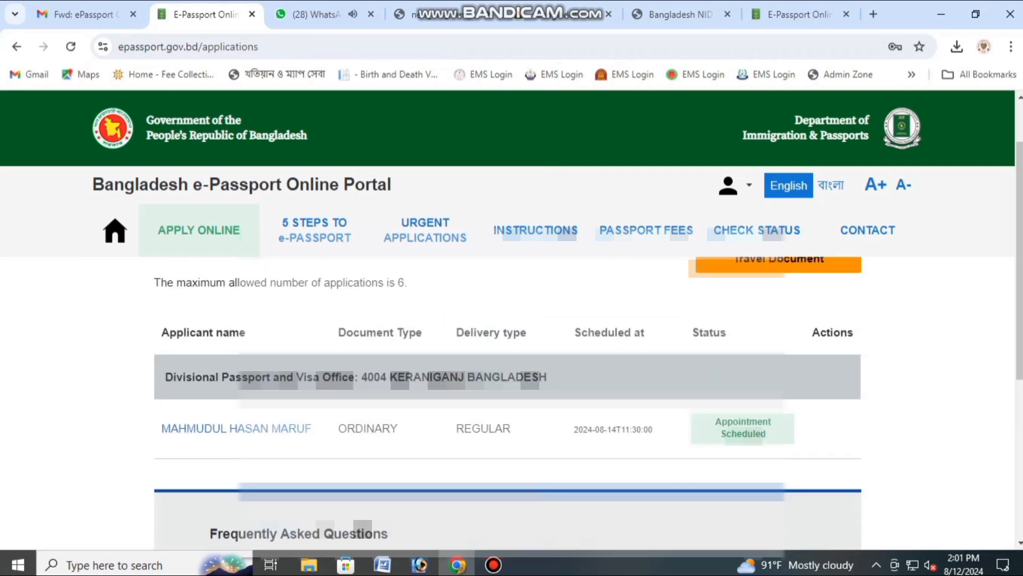
click(236, 428)
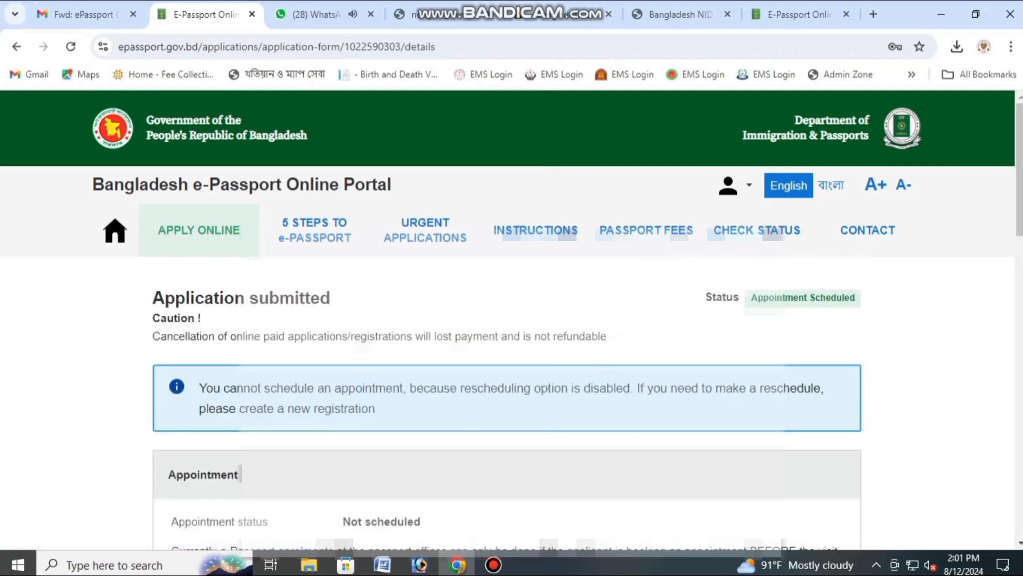
scroll(236, 428, down, 4)
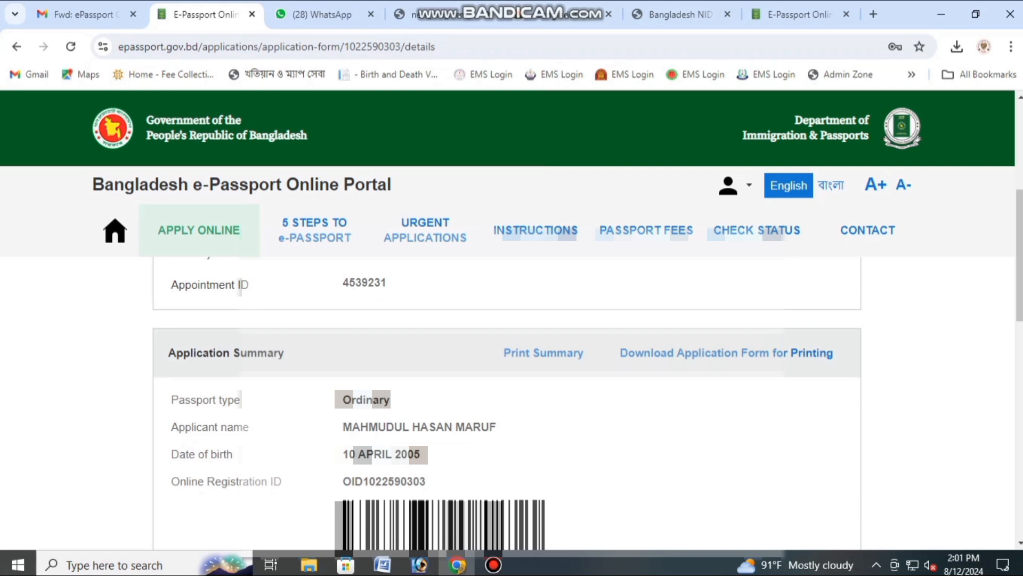
click(543, 353)
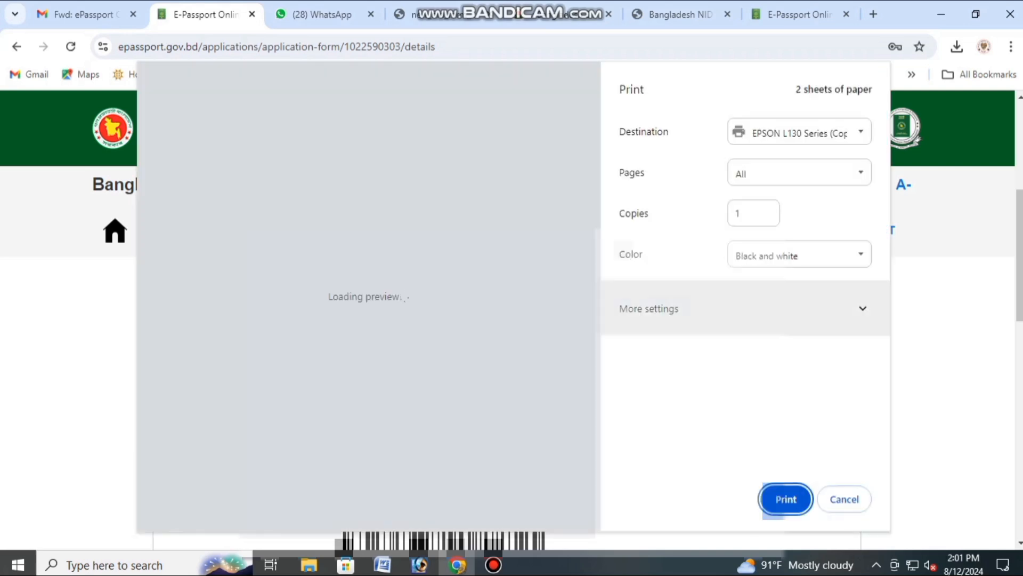
key(Return)
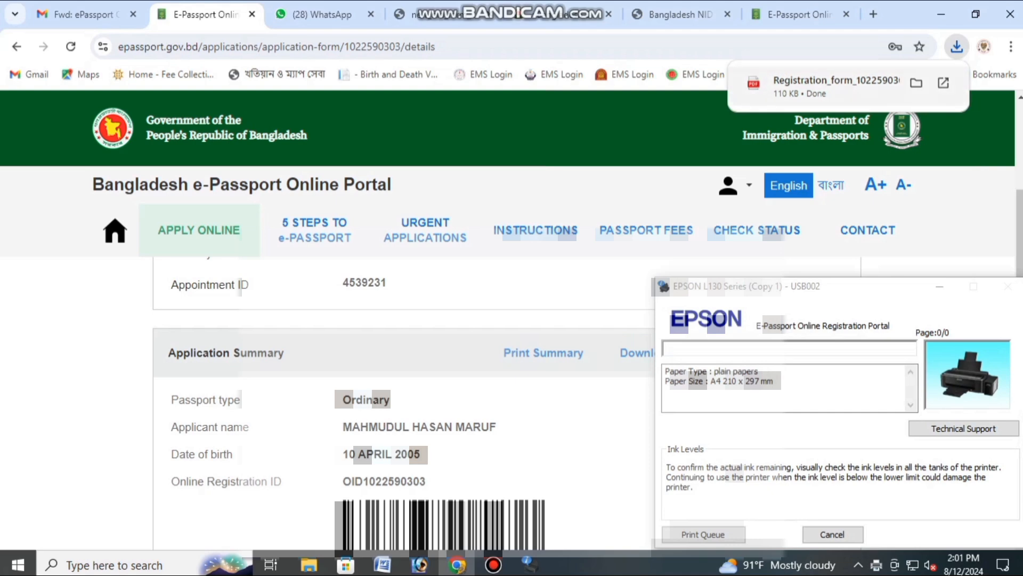
click(837, 84)
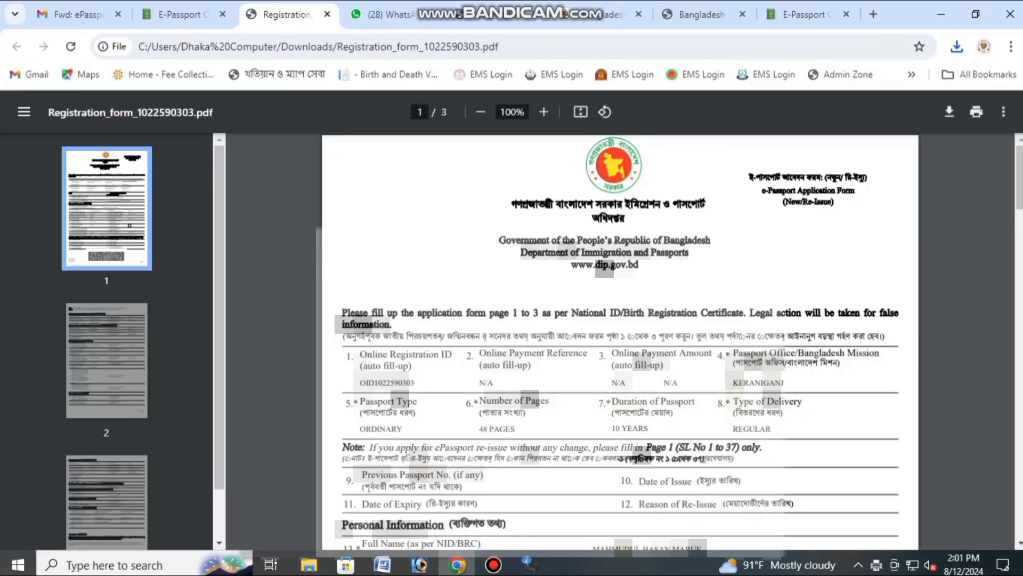
Step: Print the three-page registration form in Color on the EPSON L130
scroll(621, 341, down, 20)
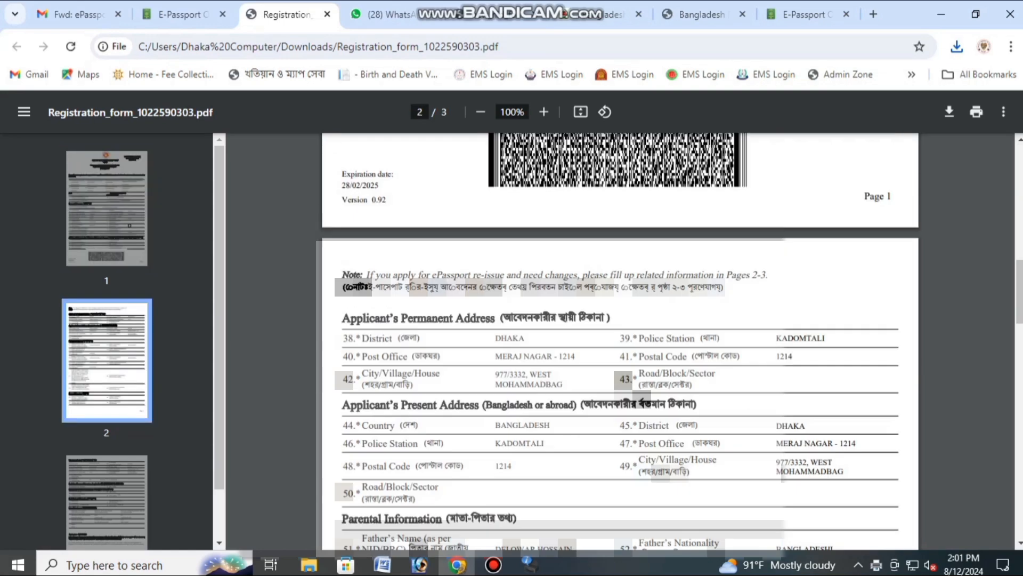
scroll(620, 341, down, 5)
scroll(620, 341, up, 20)
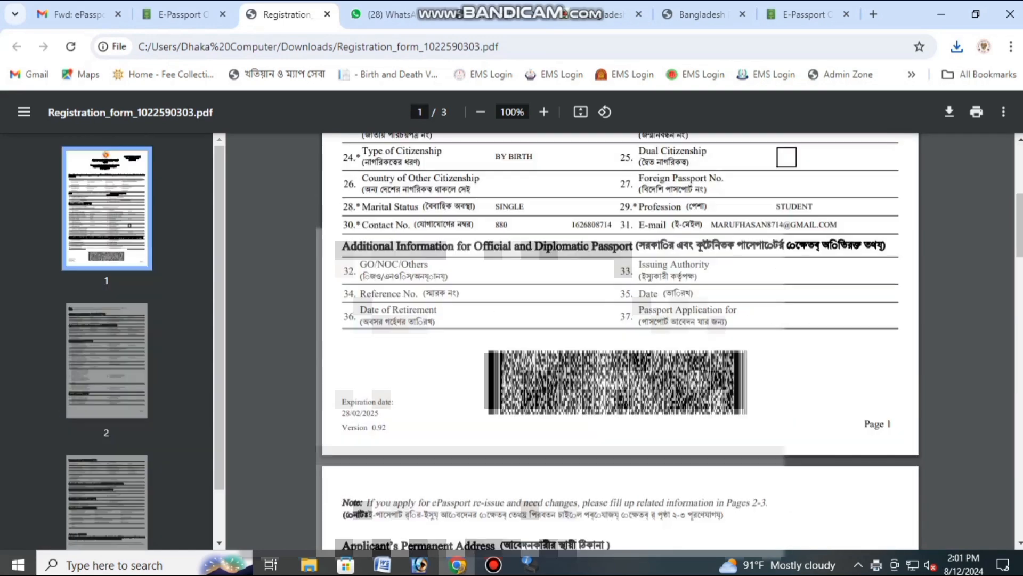
click(976, 112)
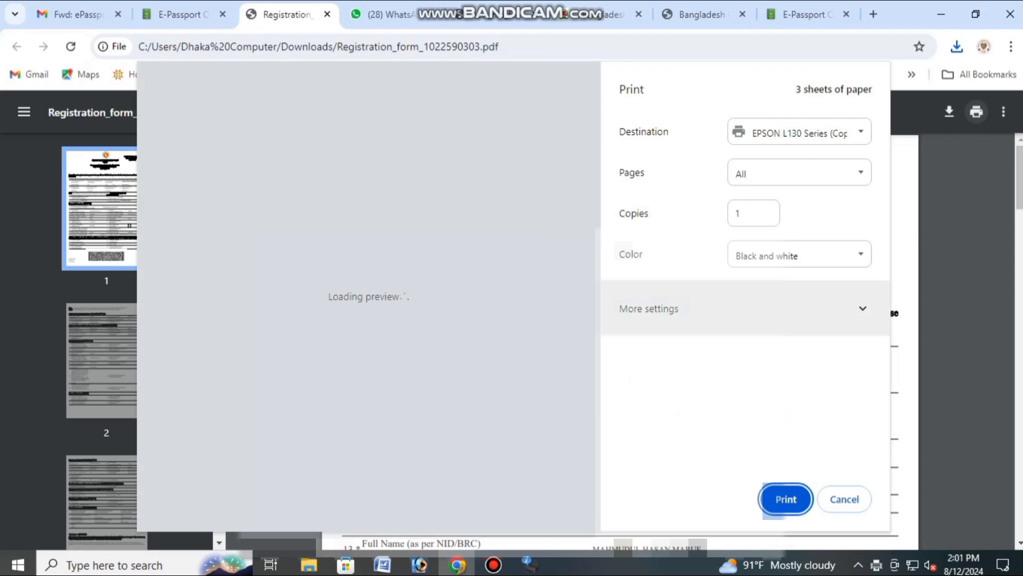
click(799, 255)
click(746, 287)
click(648, 309)
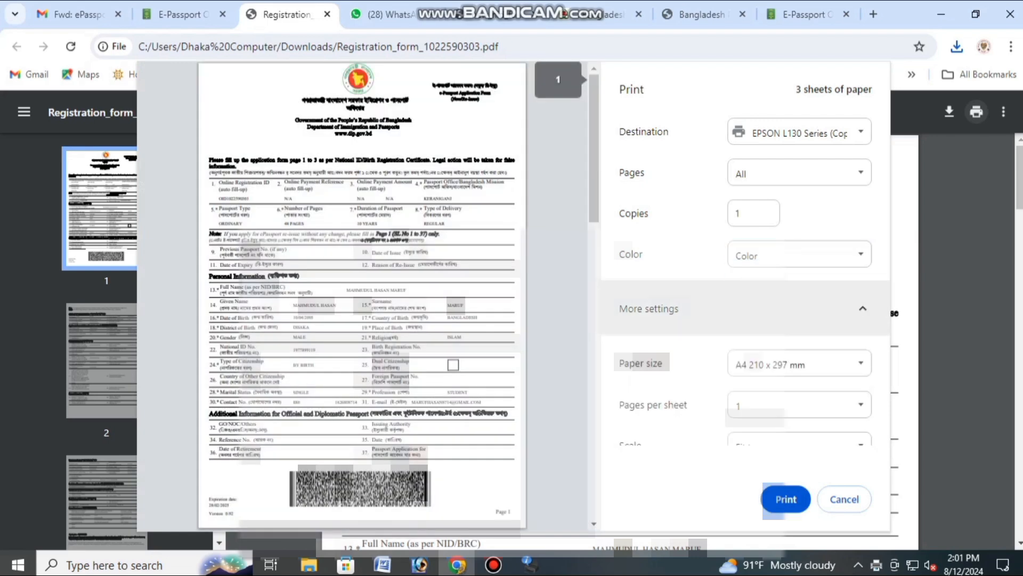
click(786, 499)
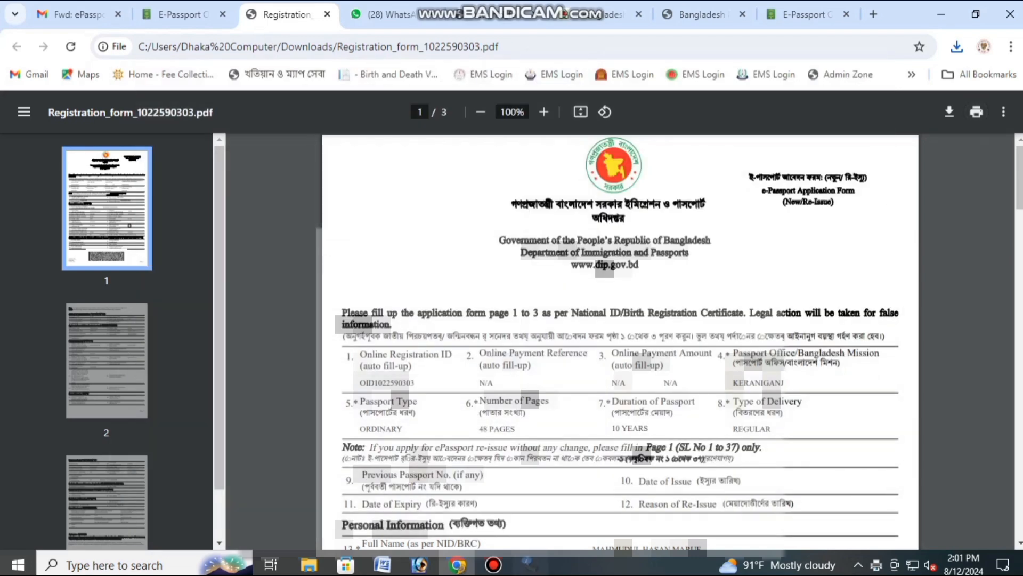